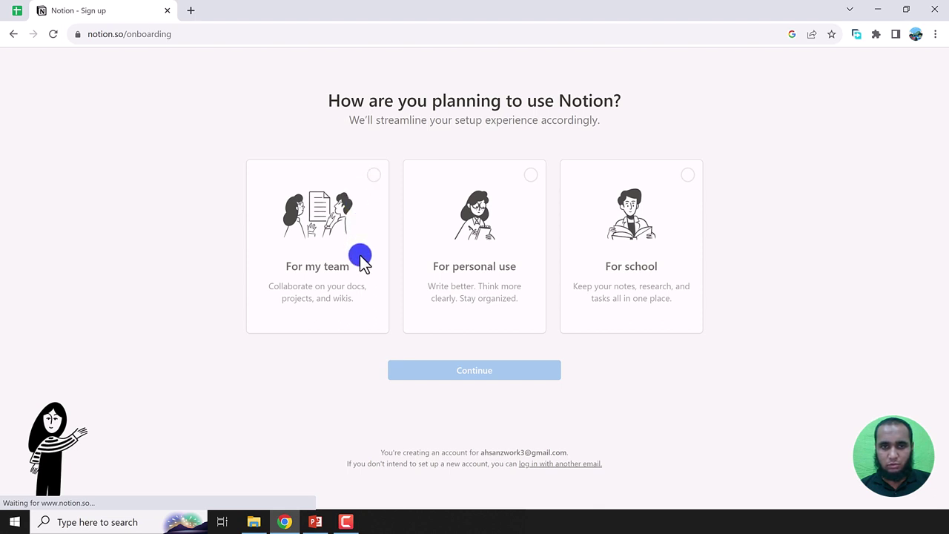
- Choose team use for Notion and set the profile to Product Management, Department lead, and company size 1-49
left_click(55, 35)
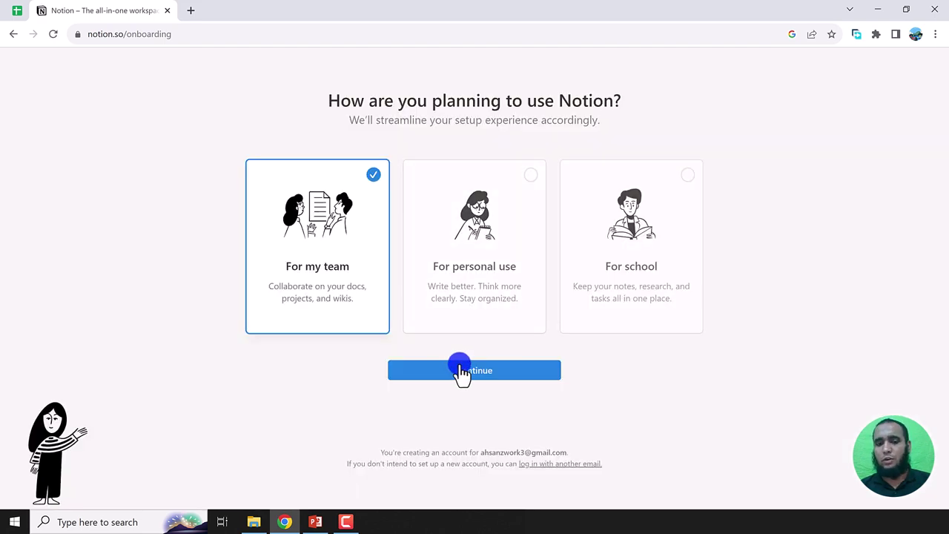
left_click(457, 369)
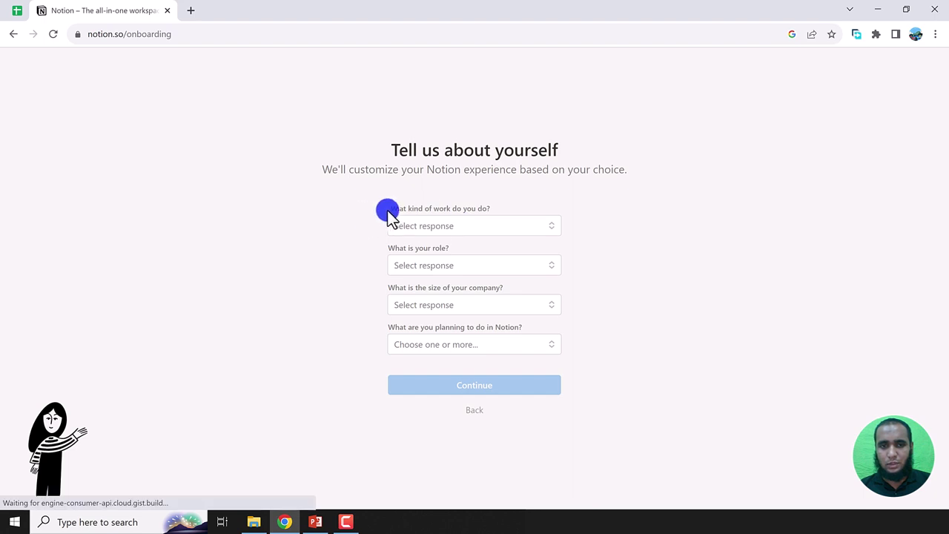
left_click(486, 226)
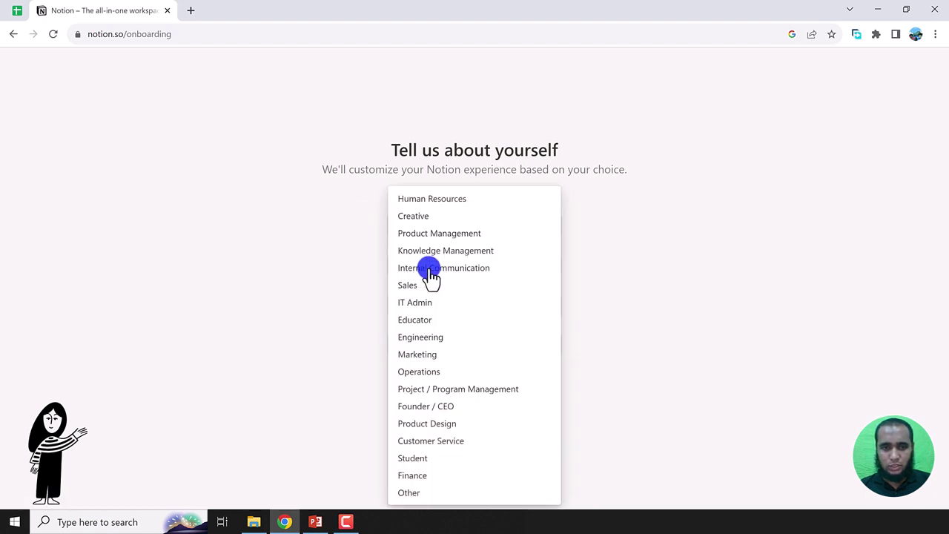
left_click(455, 235)
left_click(468, 266)
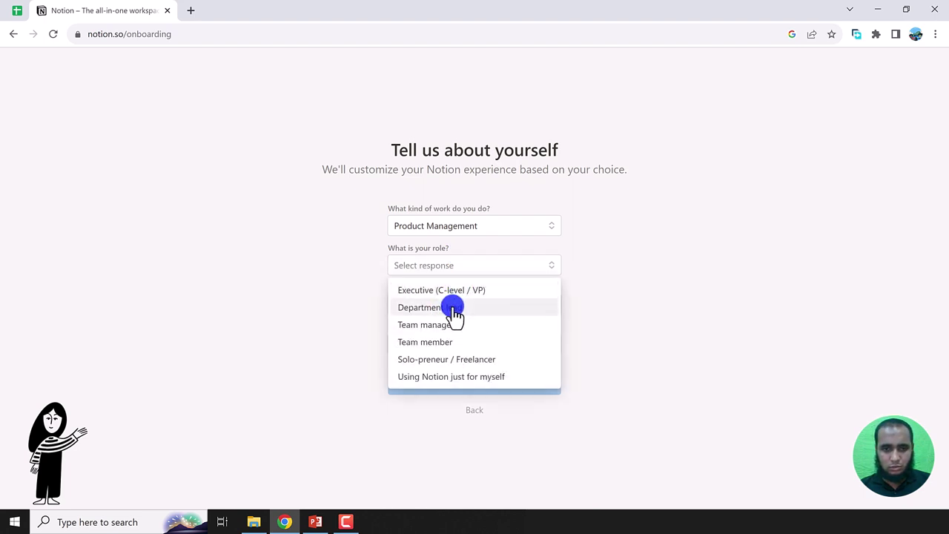
left_click(454, 309)
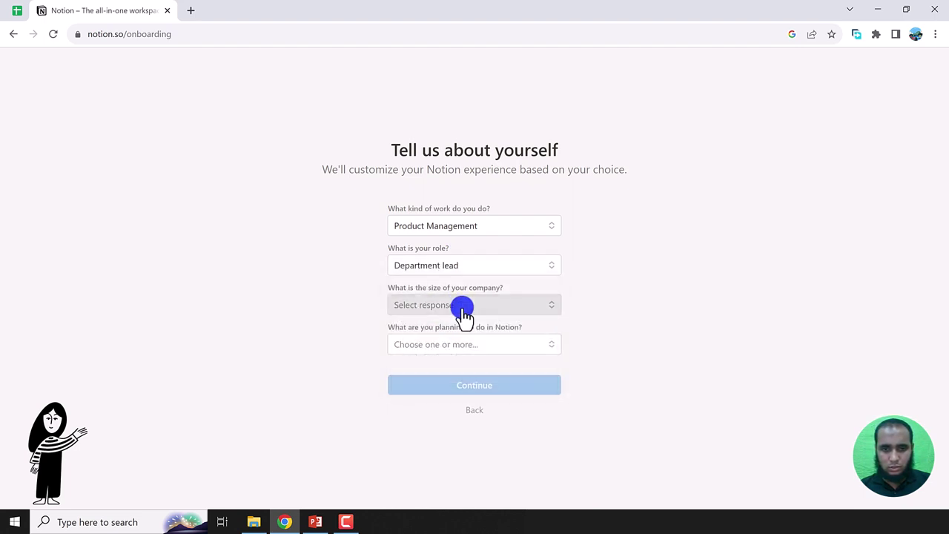
left_click(455, 310)
left_click(445, 329)
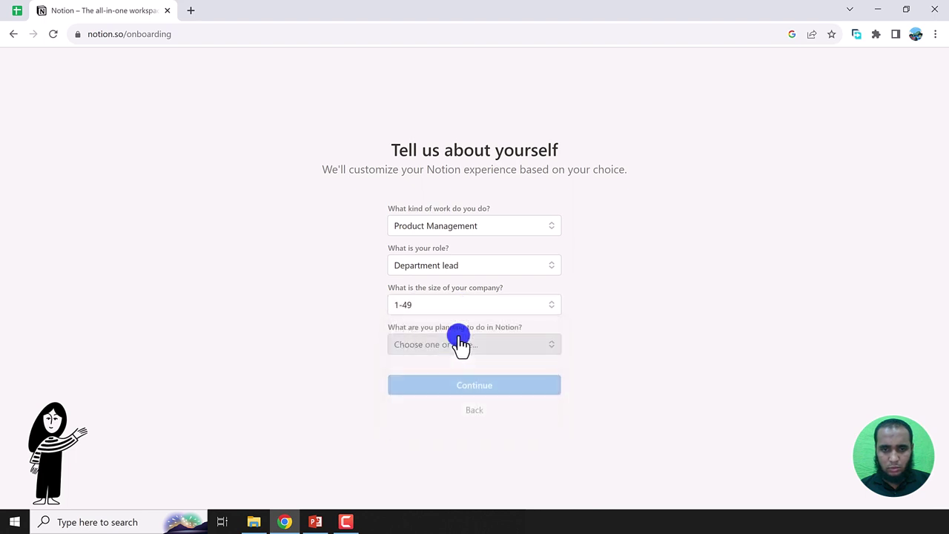
- Select every planned use except Other, from collaborating in docs to writing with AI, and submit the profile questions
left_click(457, 343)
left_click(449, 369)
left_click(439, 387)
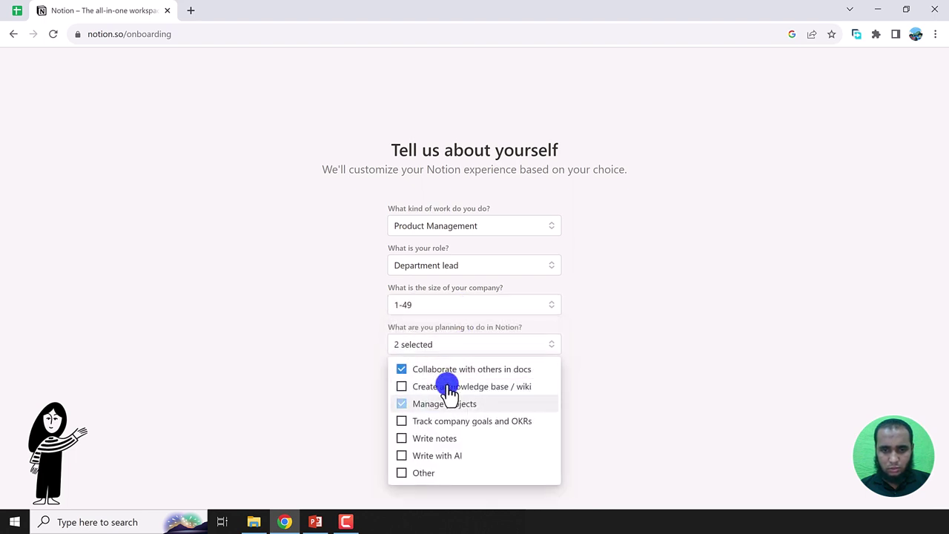
left_click(445, 403)
left_click(442, 421)
left_click(433, 438)
left_click(441, 455)
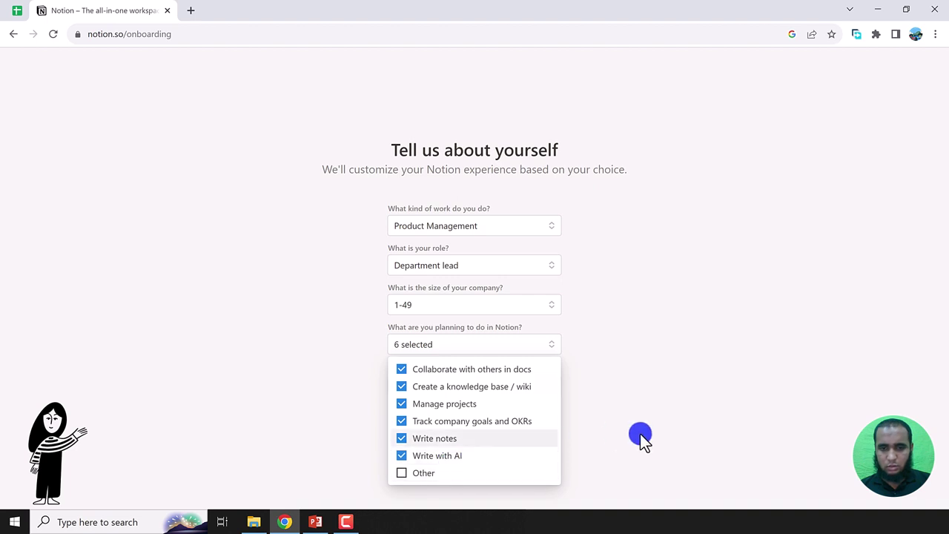
left_click(642, 438)
left_click(485, 387)
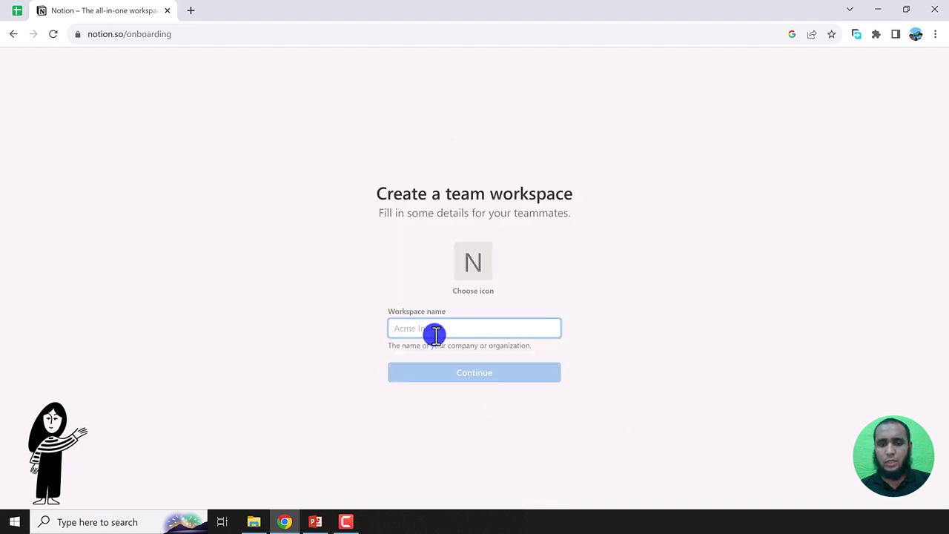
- Name the team workspace "Zaions zw3 - w1", get the shareable invite link, and enter Notion without sending email invites
type("Zaions zw3 - w1")
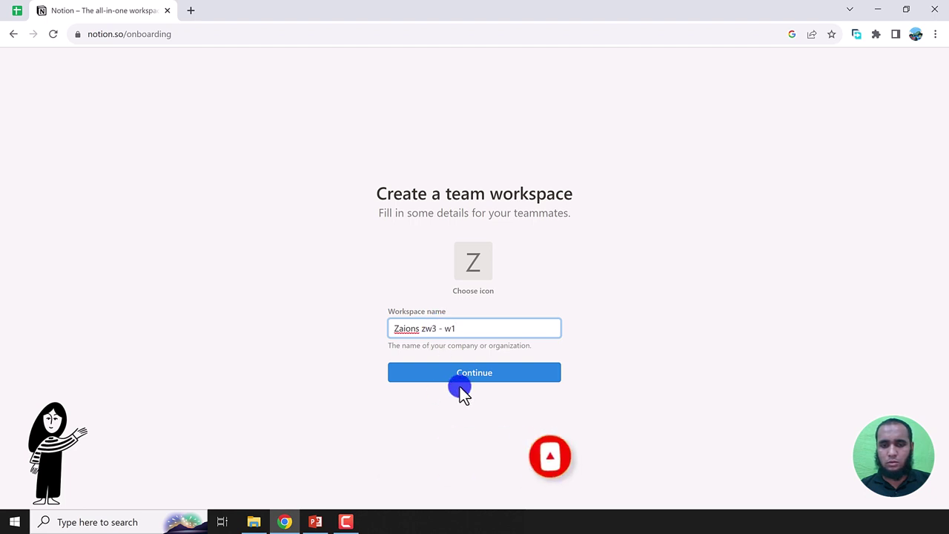
left_click(466, 374)
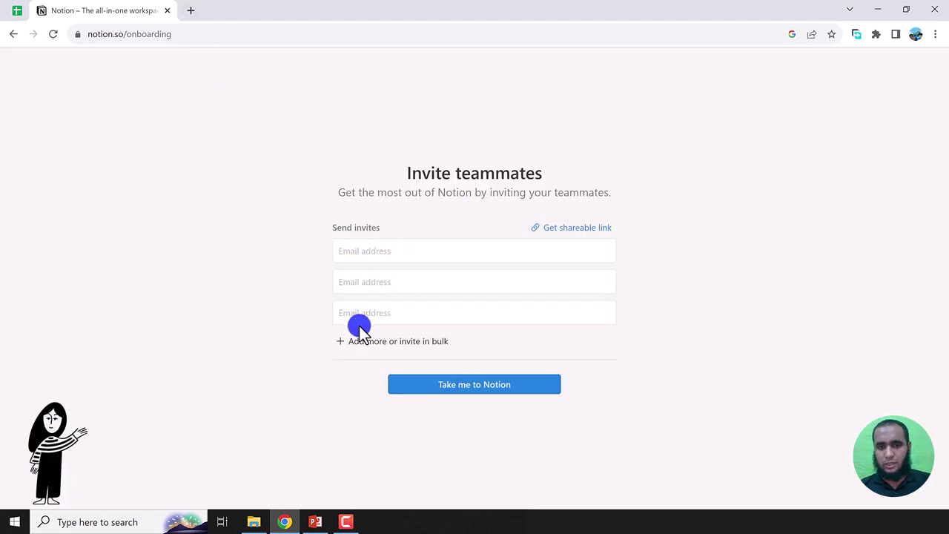
left_click(575, 230)
left_click(496, 385)
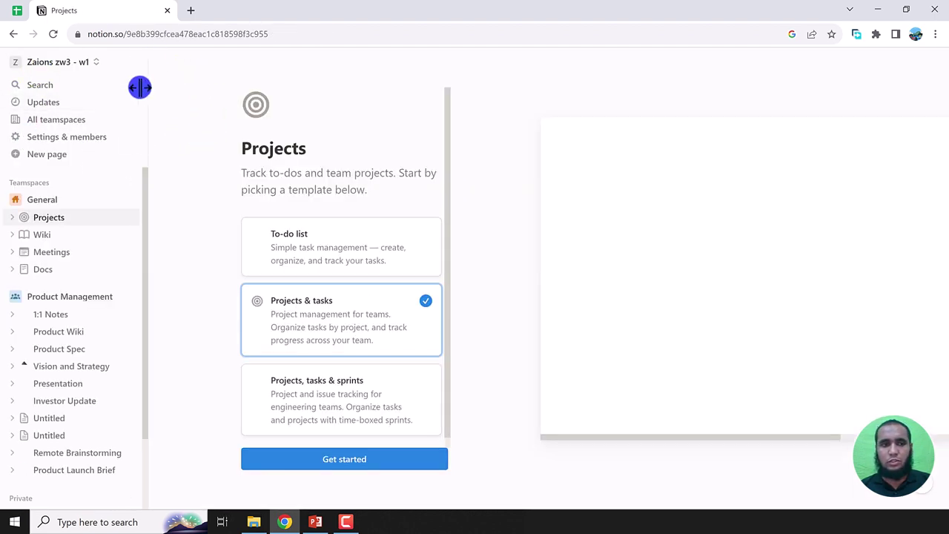
- Open a new blank browser tab beside the Notion workspace
left_click_drag(115, 33, 216, 31)
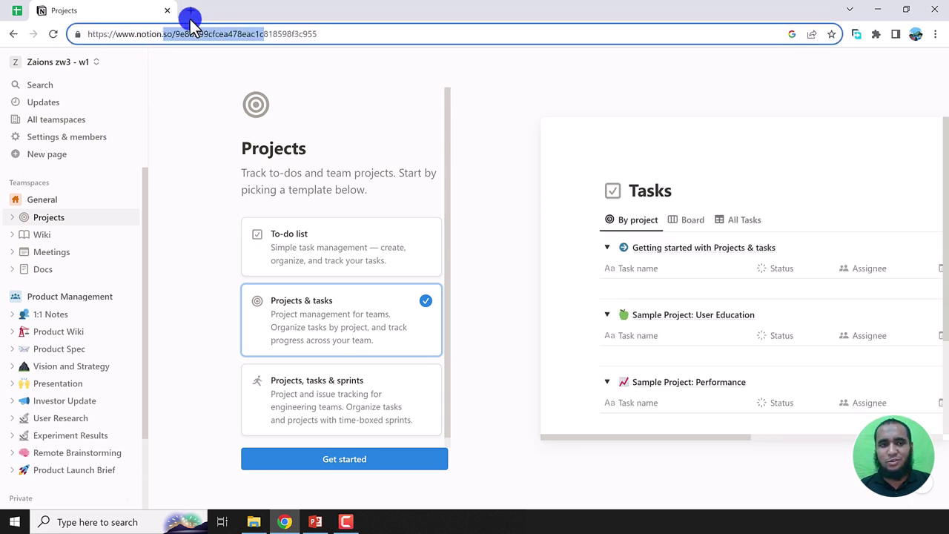
left_click(191, 11)
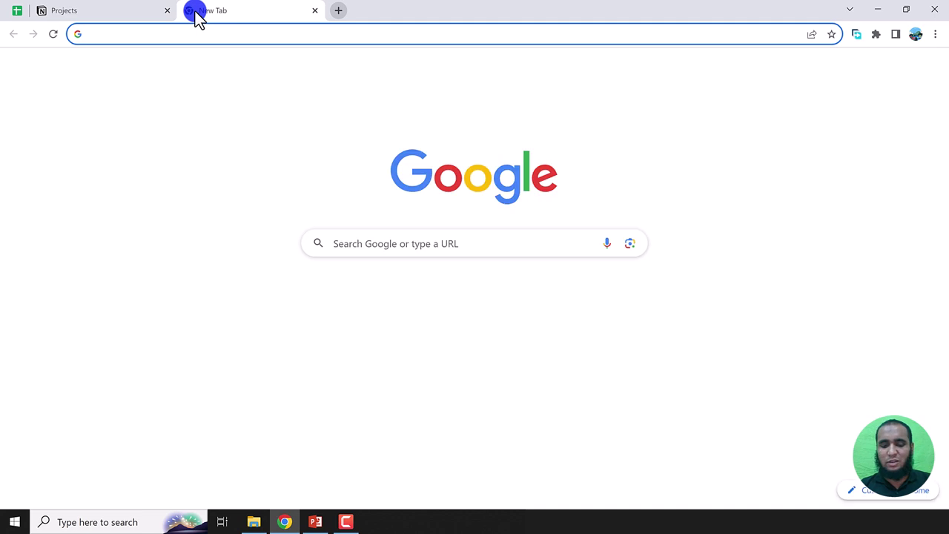
type("web")
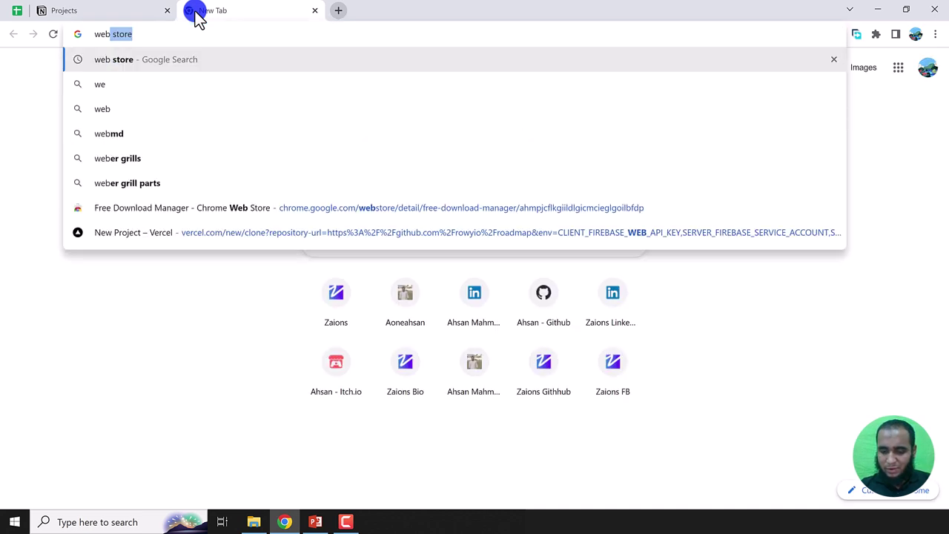
type(", de")
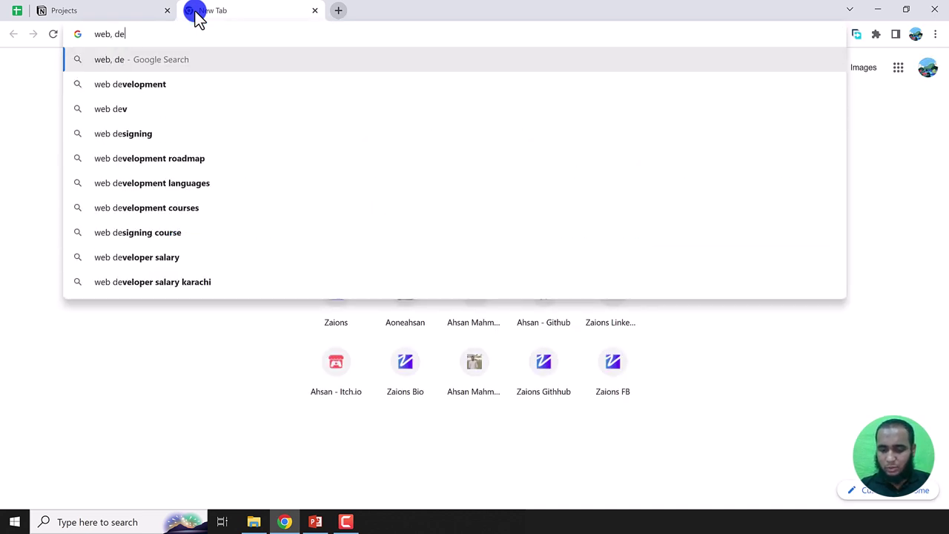
key("BackSpace")
key("BackSpace")
key("BackSpace")
key("BackSpace")
key("BackSpace")
key("BackSpace")
key("BackSpace")
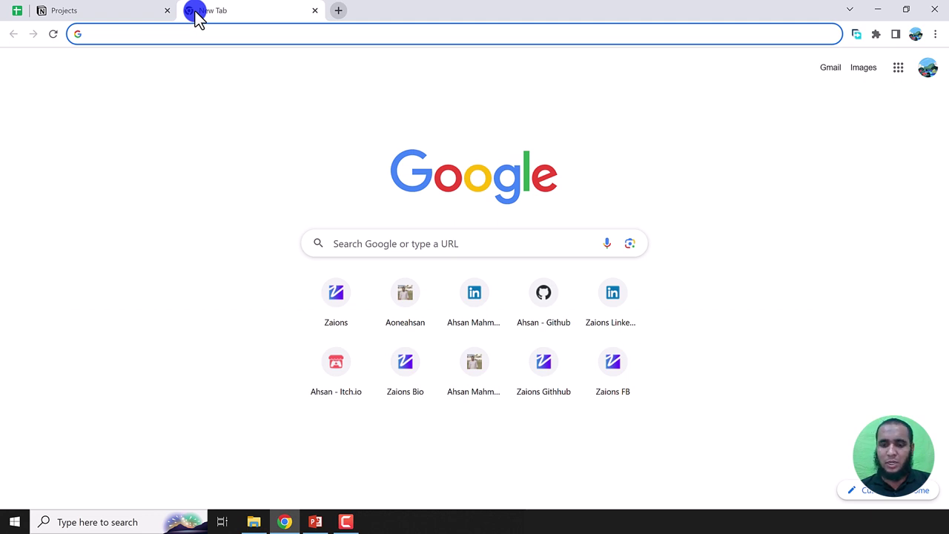
- Return to the Notion workspace and examine the Product Management teamspace's User Research page and the details of its sample entry
left_click(106, 10)
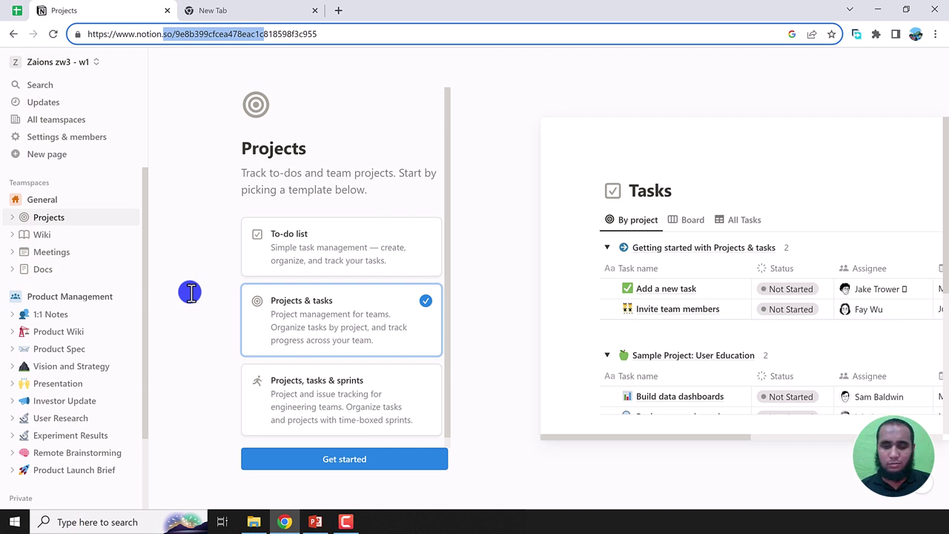
scroll(81, 266, "down", 1)
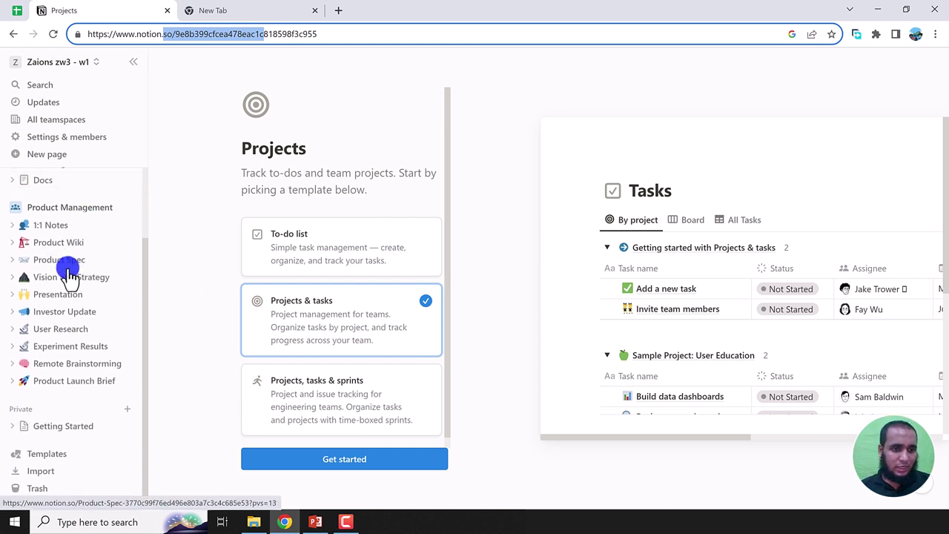
scroll(52, 382, "up", 1)
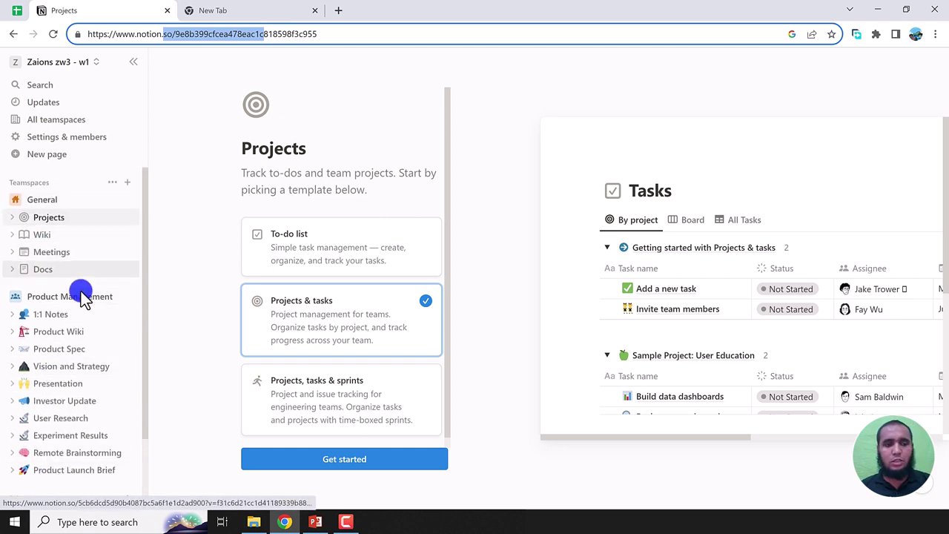
scroll(67, 300, "down", 1)
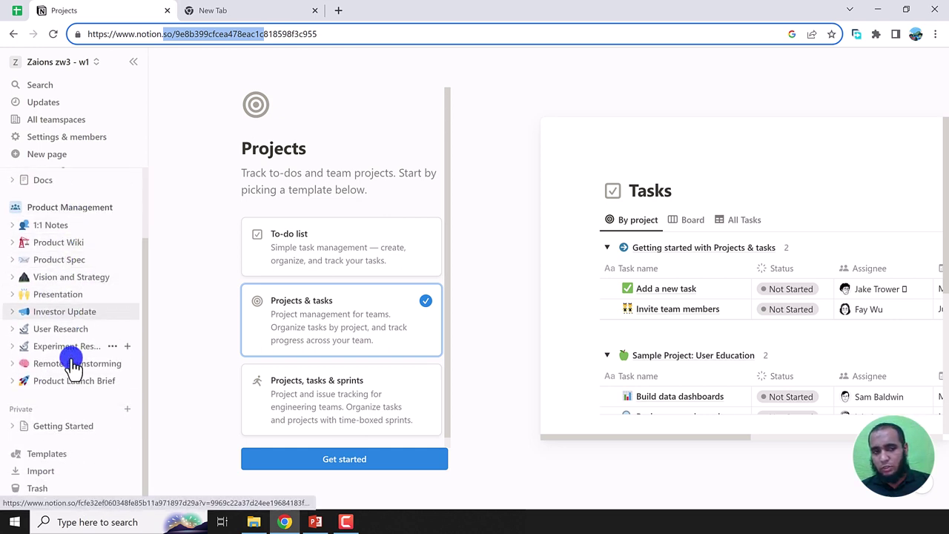
left_click(59, 328)
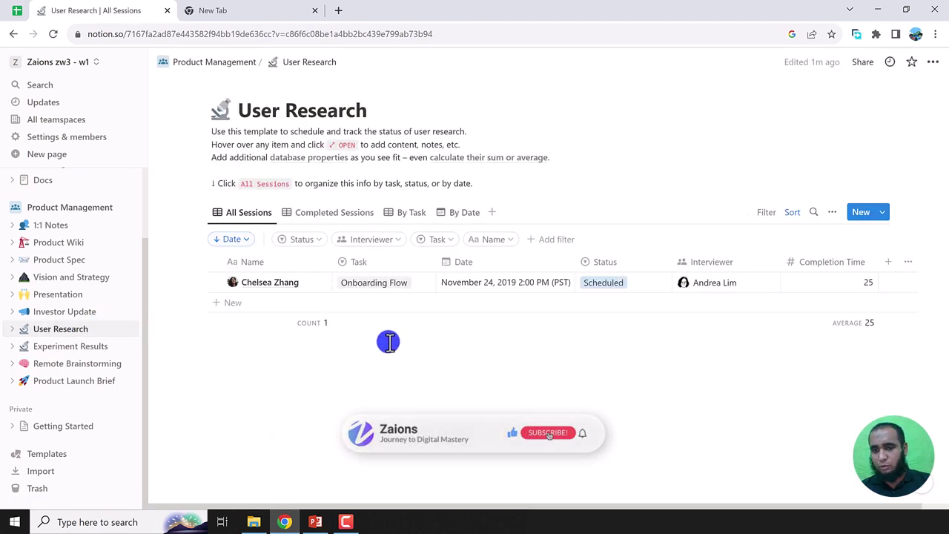
left_click(295, 282)
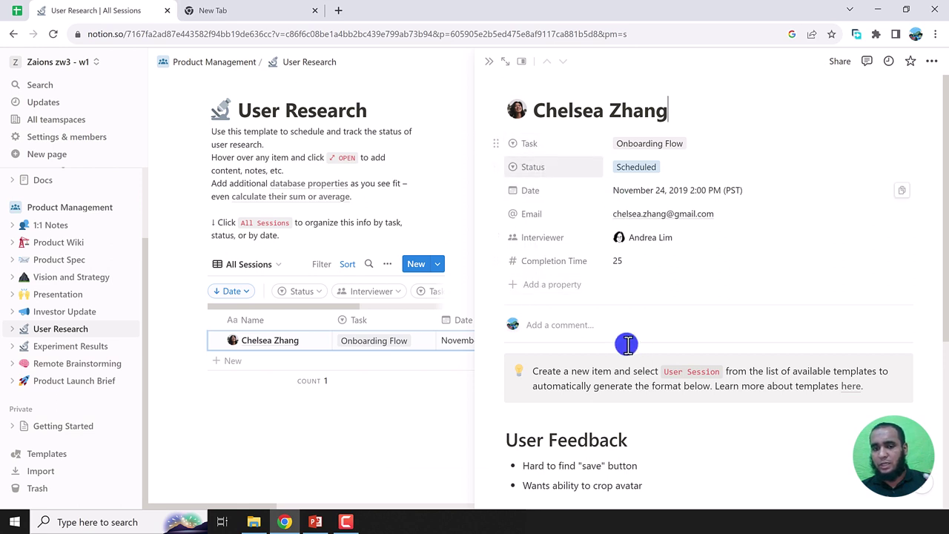
left_click(491, 62)
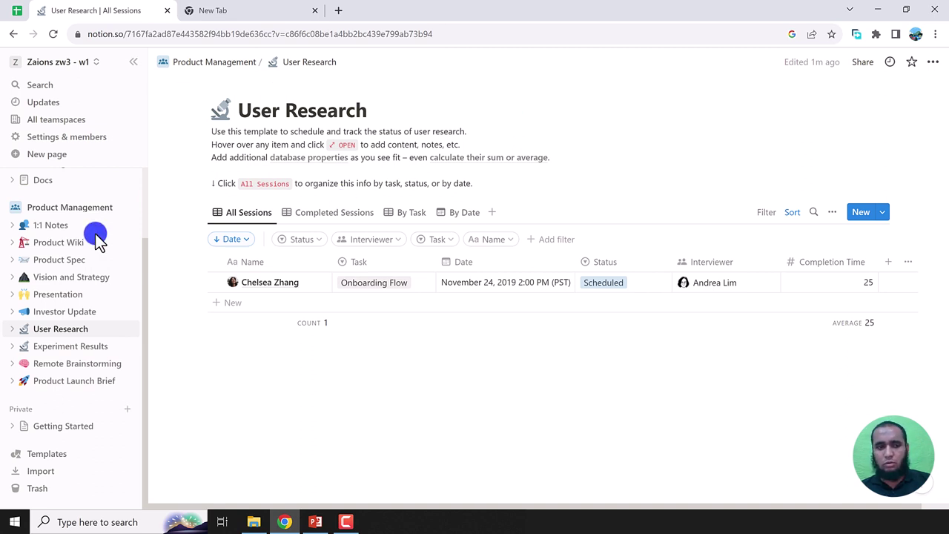
scroll(46, 227, "up", 2)
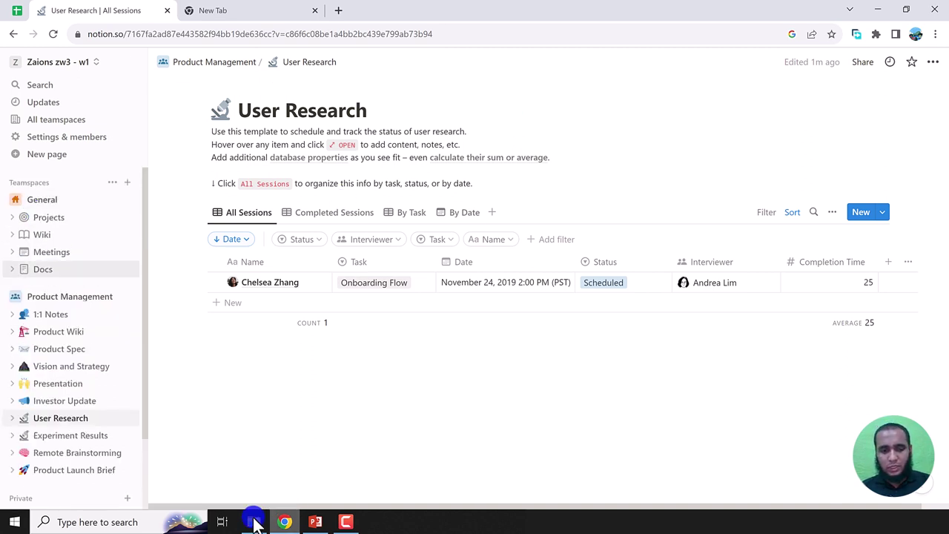
- Switch to PowerPoint, highlight the Installation point in the Notion outline slide, and return to Chrome
left_click(315, 522)
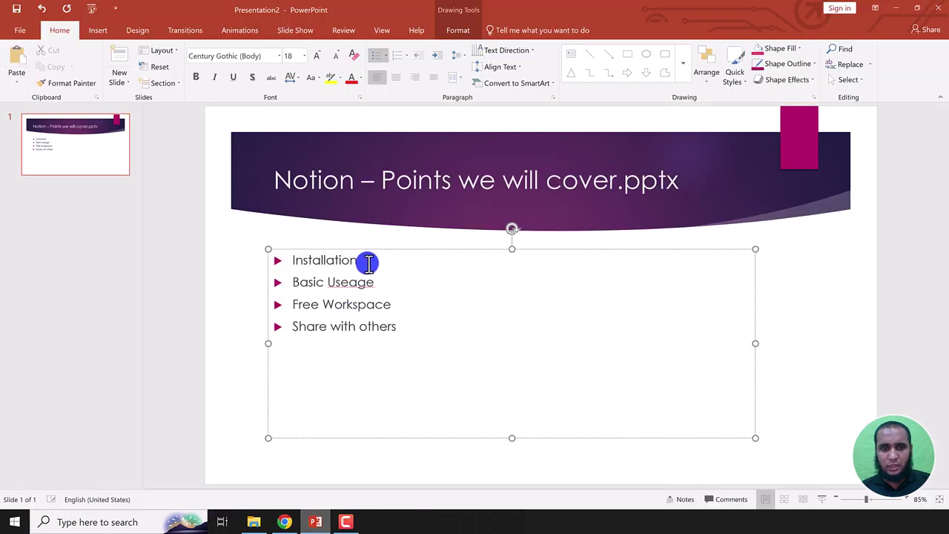
left_click_drag(362, 260, 292, 260)
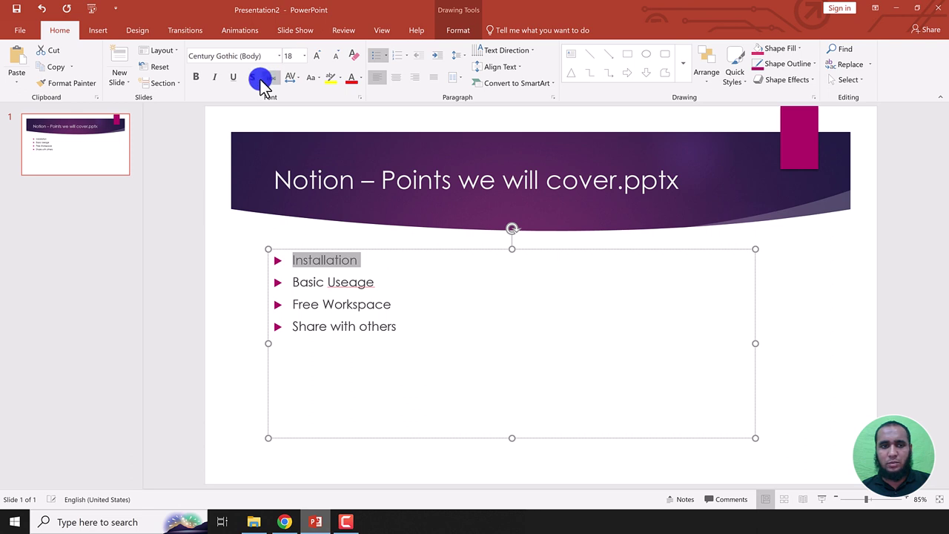
left_click(286, 522)
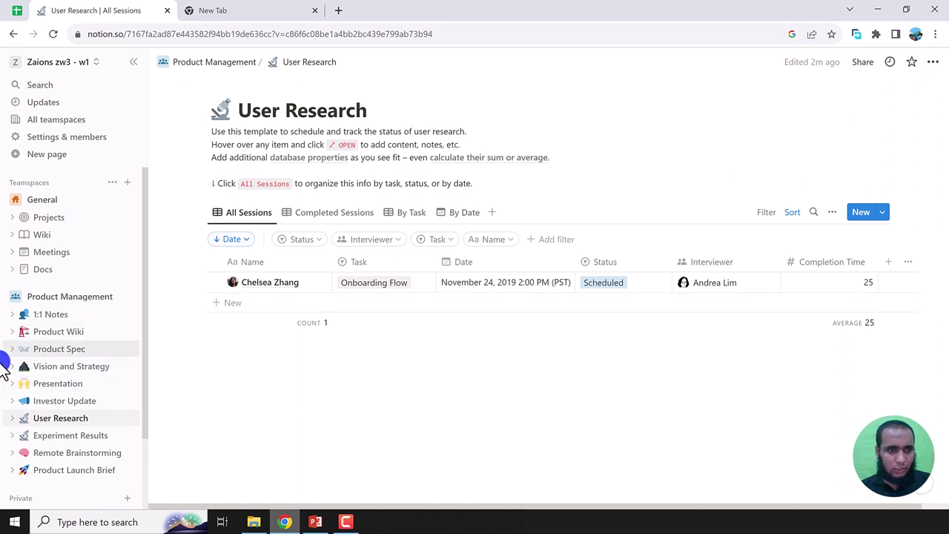
- Try to open the User Research page in the Notion Windows app
scroll(8, 363, "down", 2)
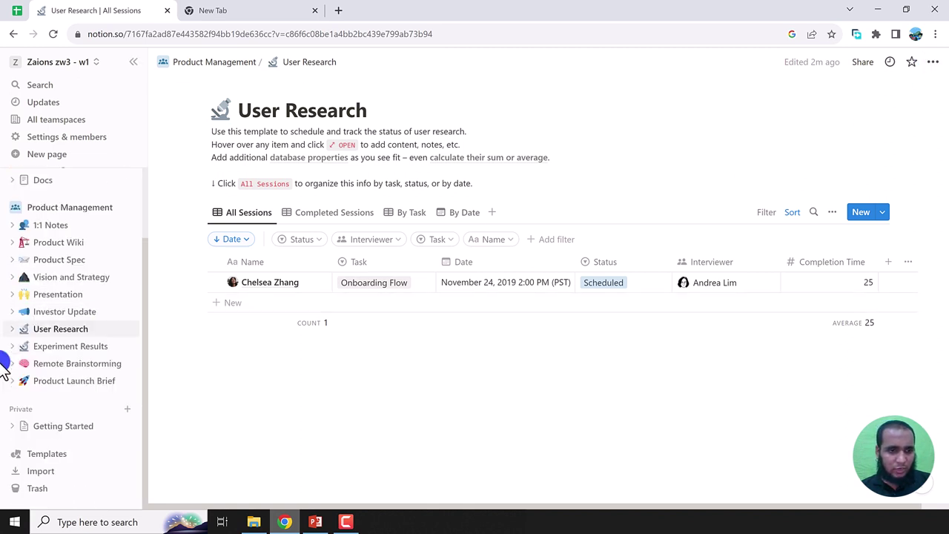
left_click(930, 63)
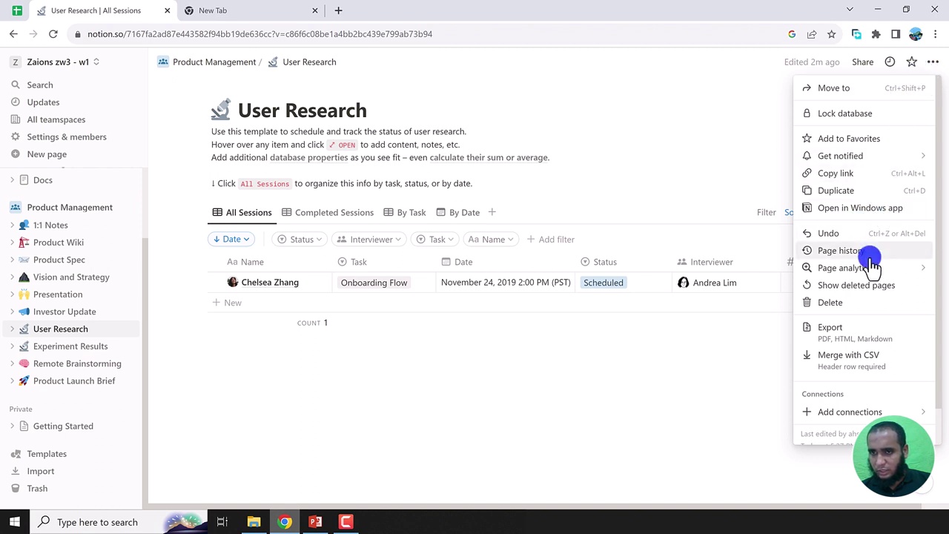
left_click(843, 210)
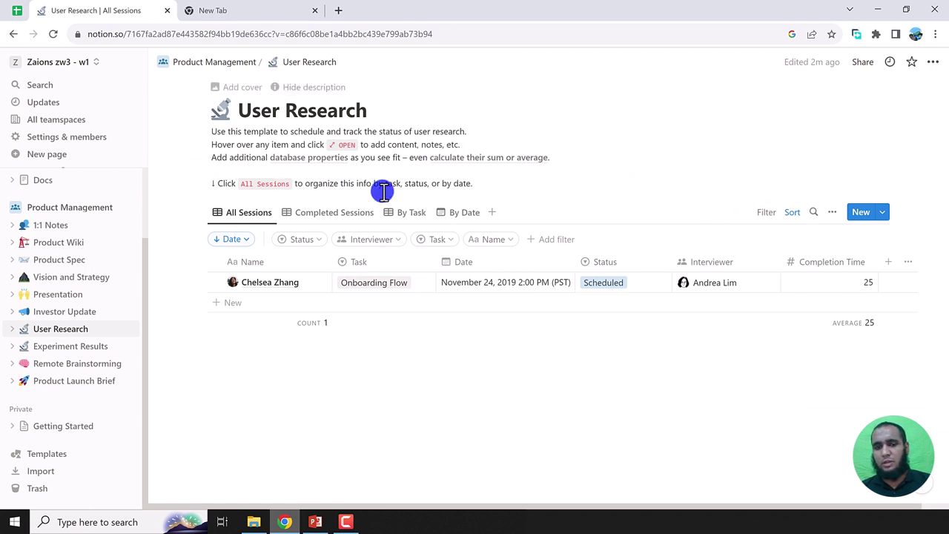
- Search Google for "notion" in the blank tab and open the non-sponsored result "Notion: Your connected workspace for wiki, docs & projects"
left_click(250, 9)
type("notion")
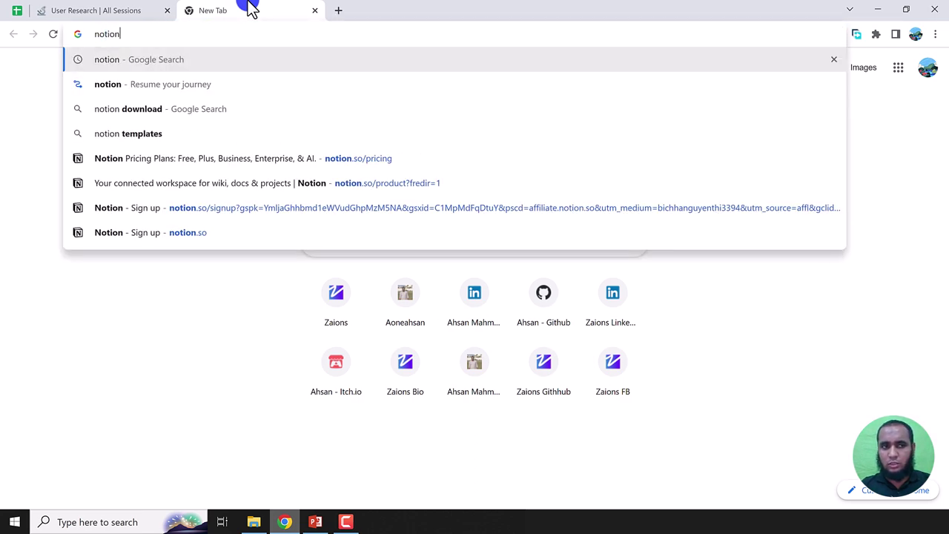
key("Return")
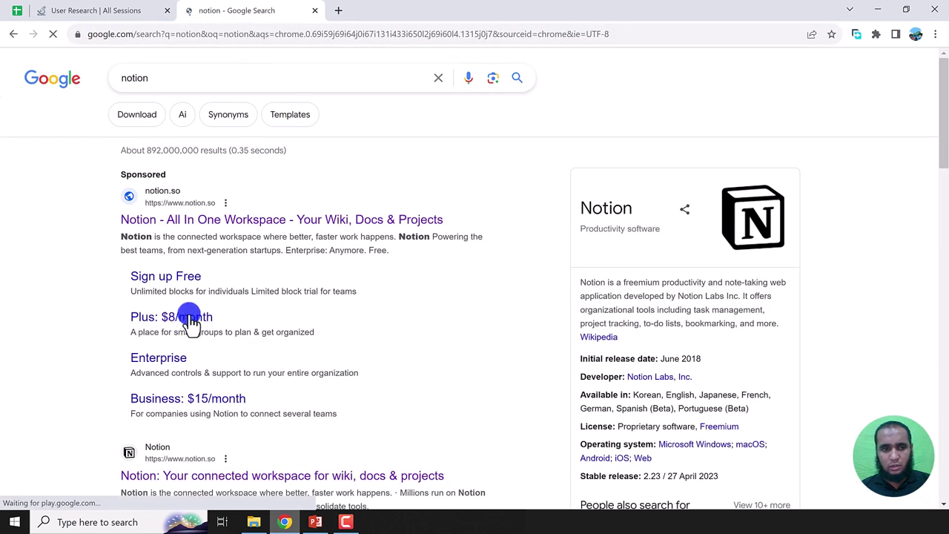
scroll(201, 318, "down", 3)
scroll(237, 285, "down", 3)
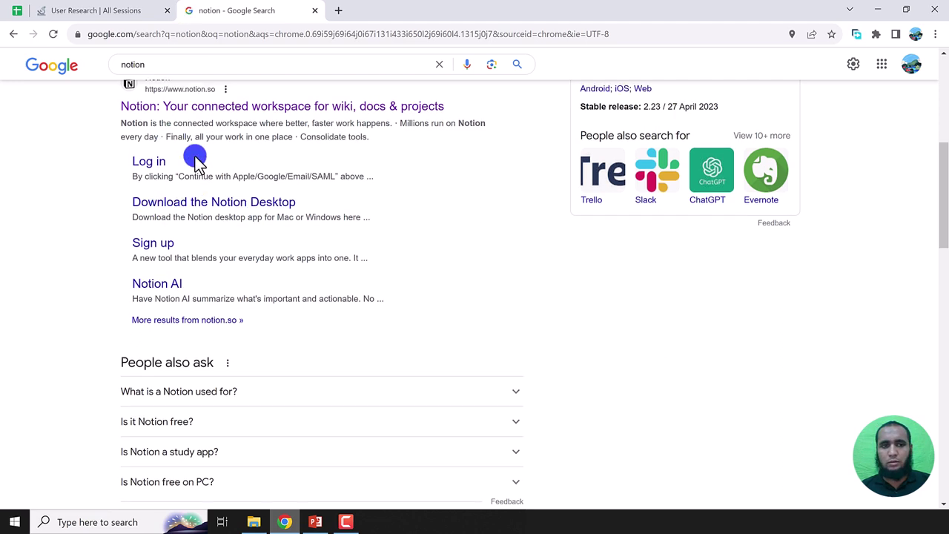
scroll(185, 170, "up", 2)
left_click(170, 230)
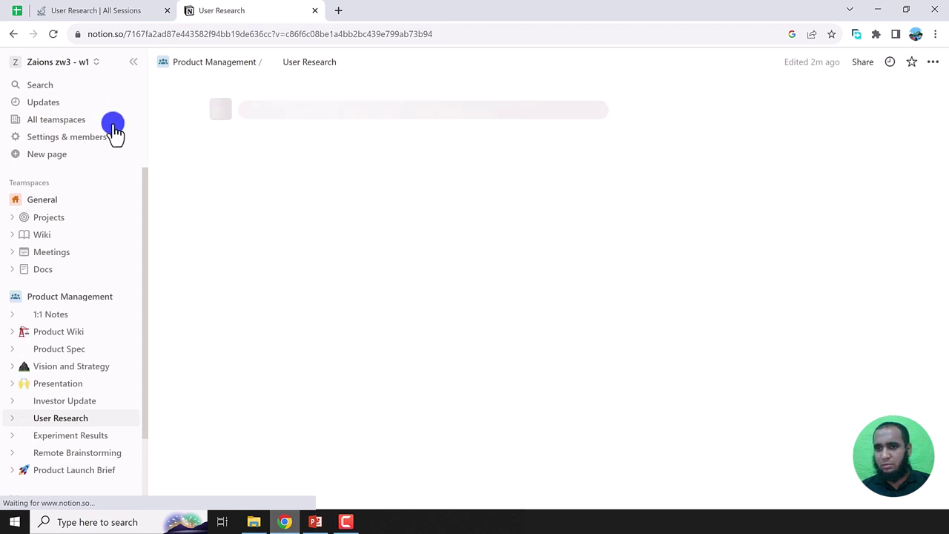
- Copy the notion.so base address from the workspace URL and load it in a new incognito window
scroll(22, 382, "down", 1)
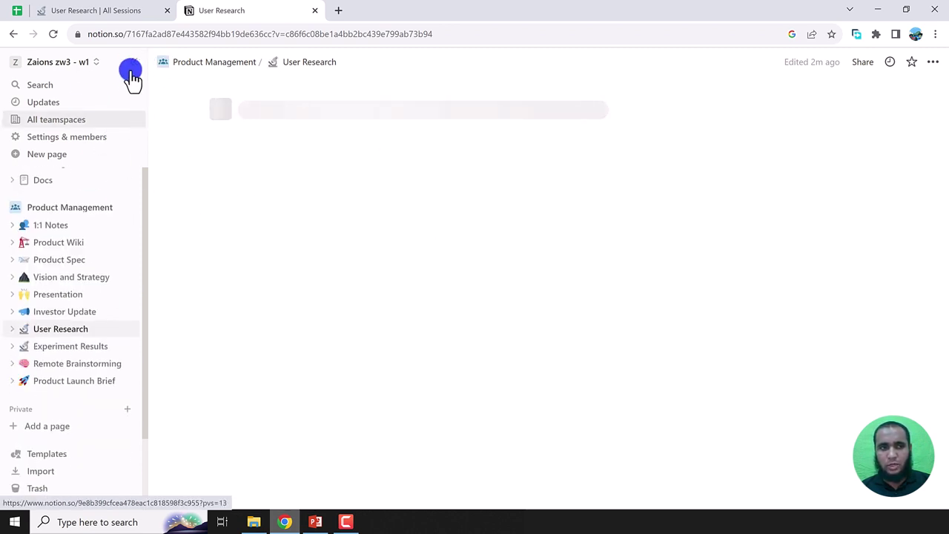
left_click_drag(127, 34, 74, 34)
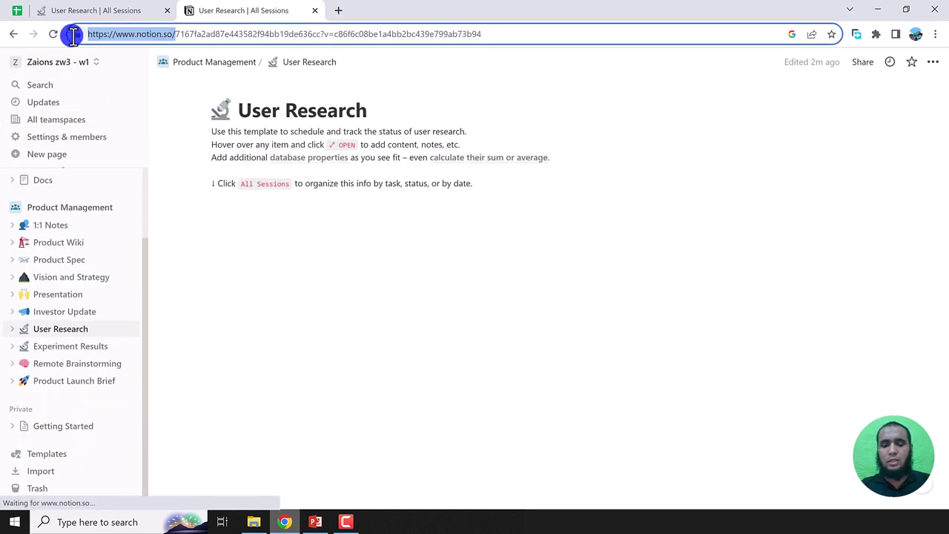
key("ctrl+c")
key("ctrl+shift+n")
key("ctrl+v")
key("Return")
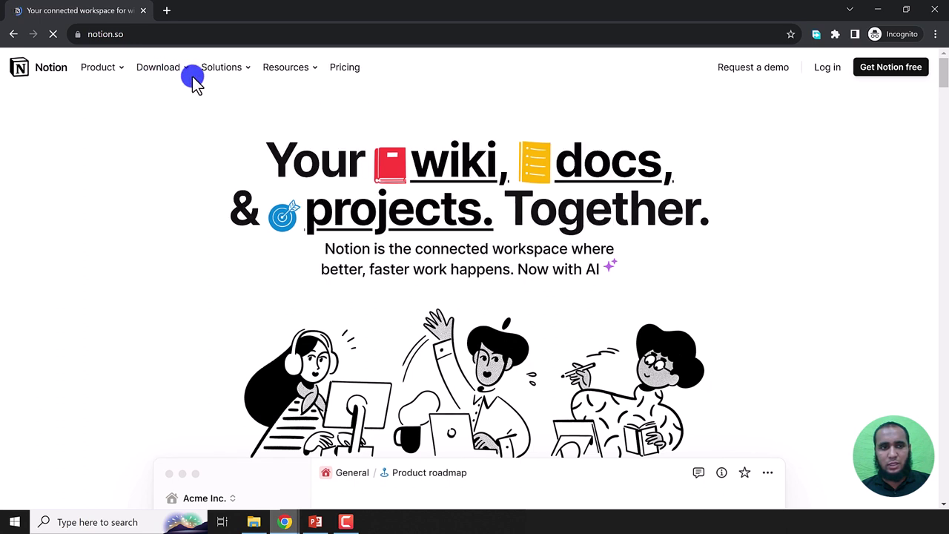
mouse_move(161, 71)
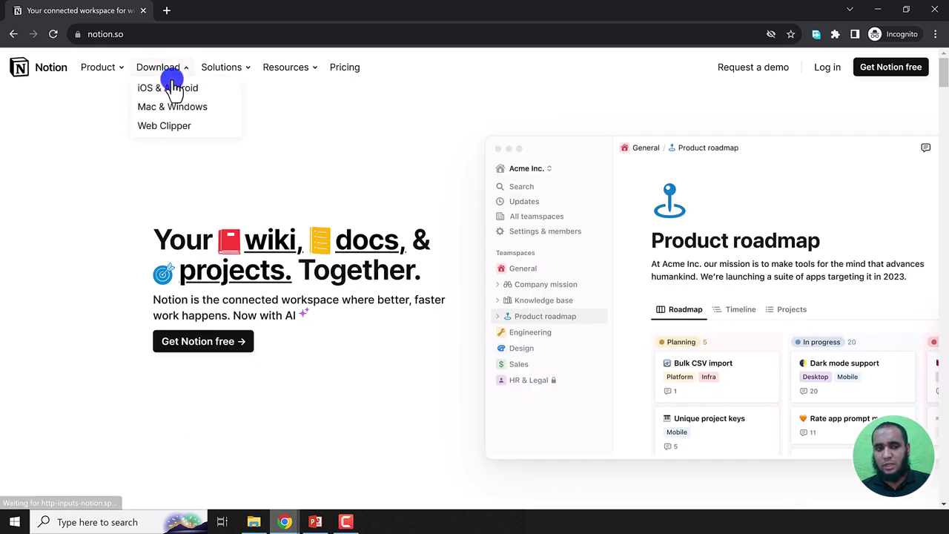
left_click(178, 113)
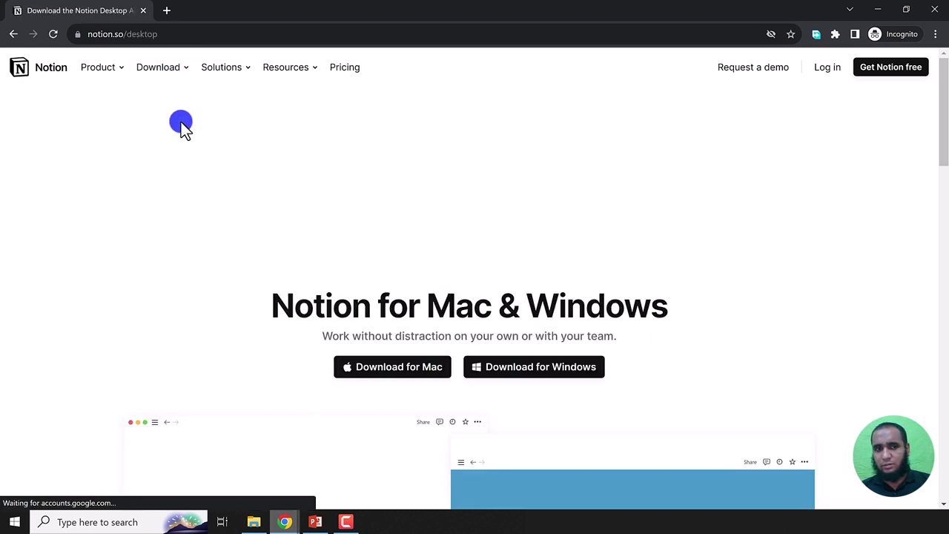
left_click(558, 376)
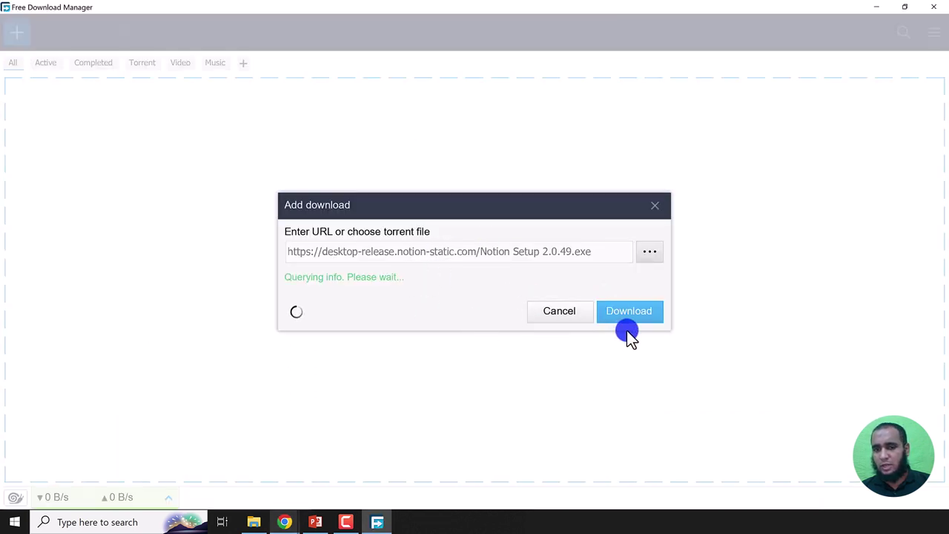
left_click(625, 318)
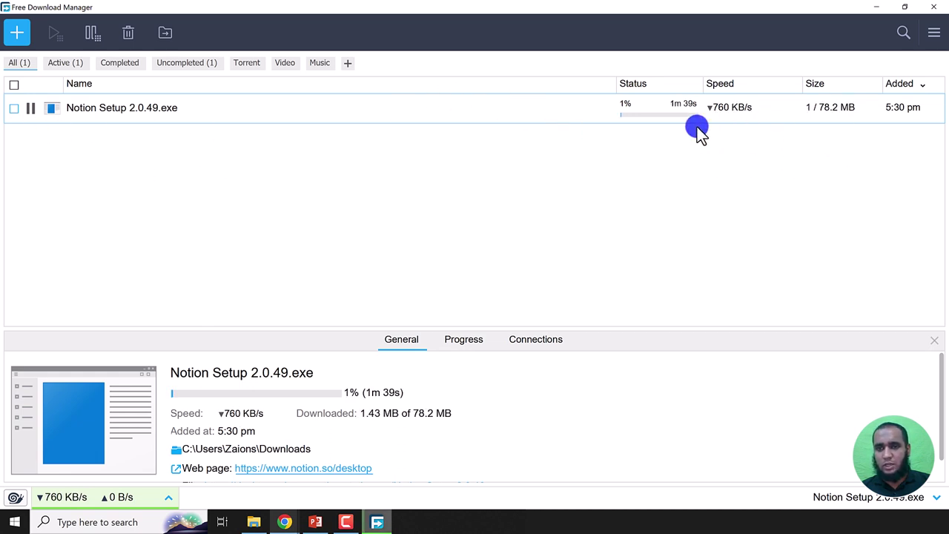
- Check the outline slide in PowerPoint and the installer's progress in Free Download Manager, and return to the Notion workspace in Chrome
left_click(327, 523)
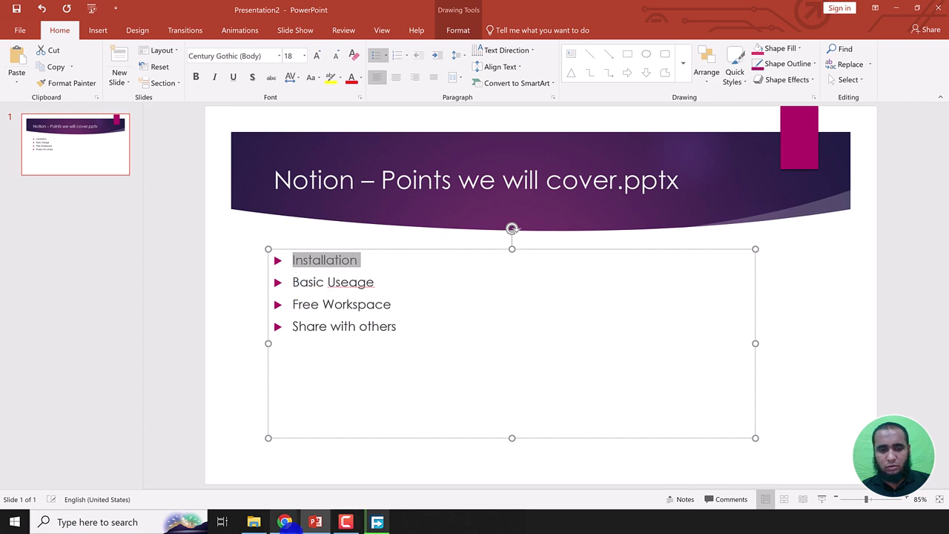
mouse_move(285, 519)
left_click(326, 468)
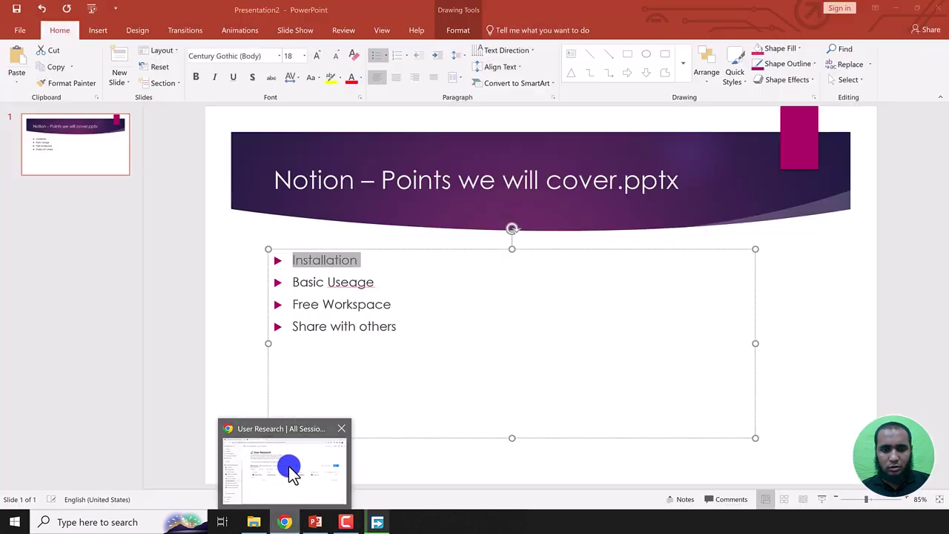
left_click(290, 469)
left_click(377, 522)
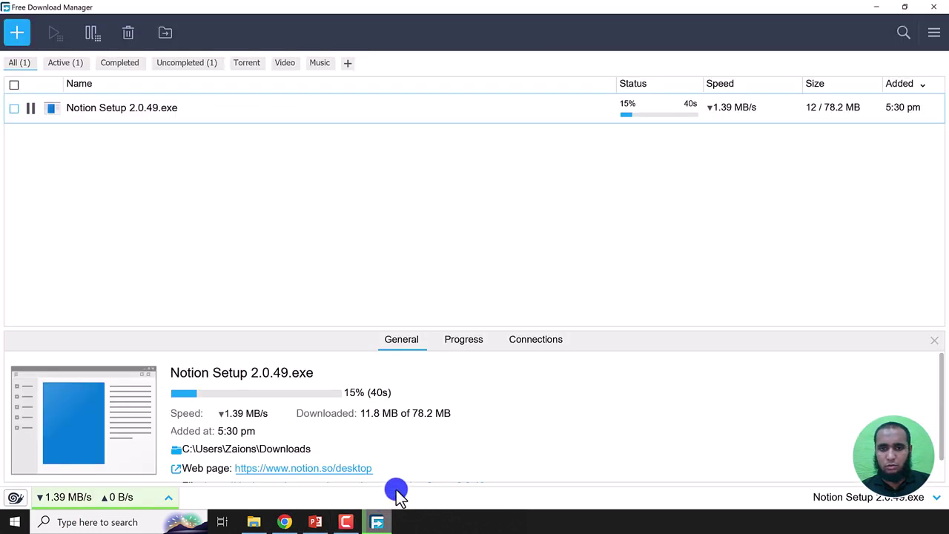
left_click(286, 522)
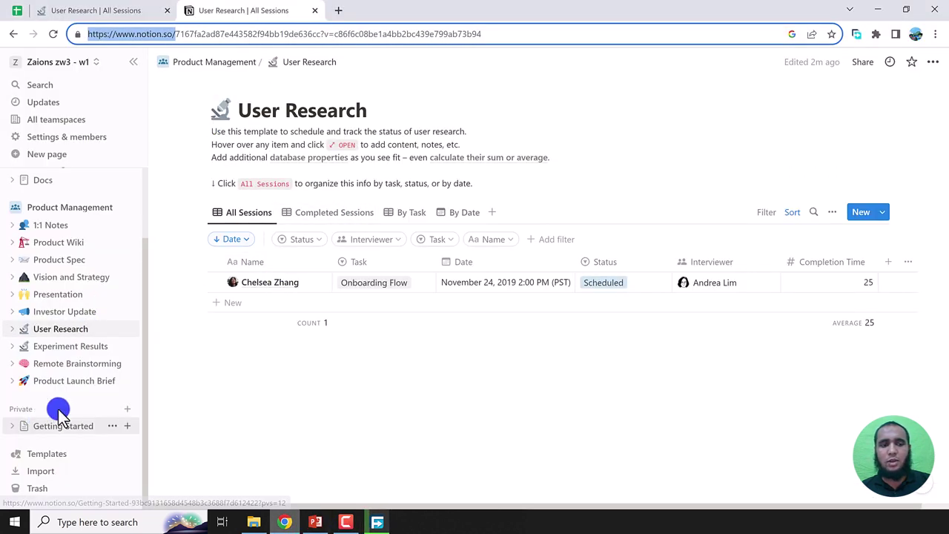
- Add a private page titled "Today's Summary" and make it an empty page with icon
scroll(67, 392, "up", 3)
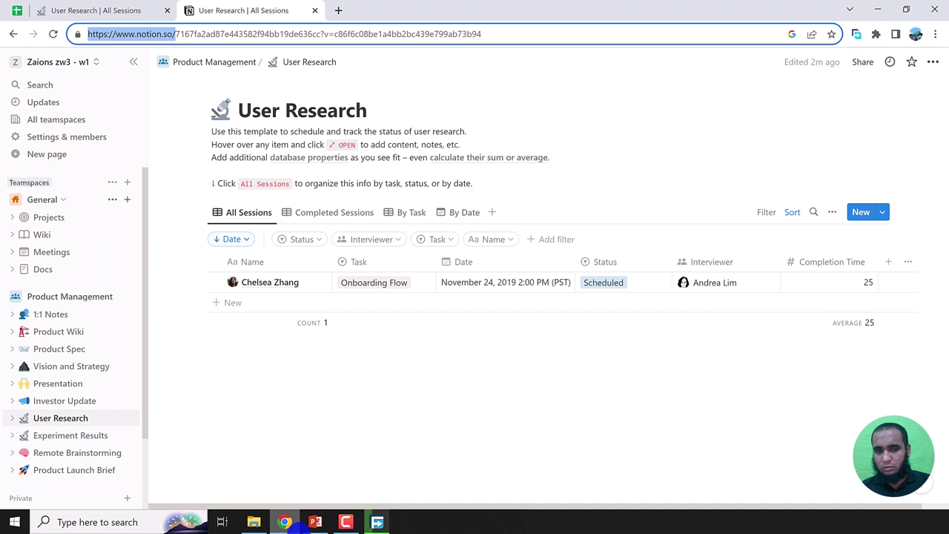
scroll(74, 387, "down", 2)
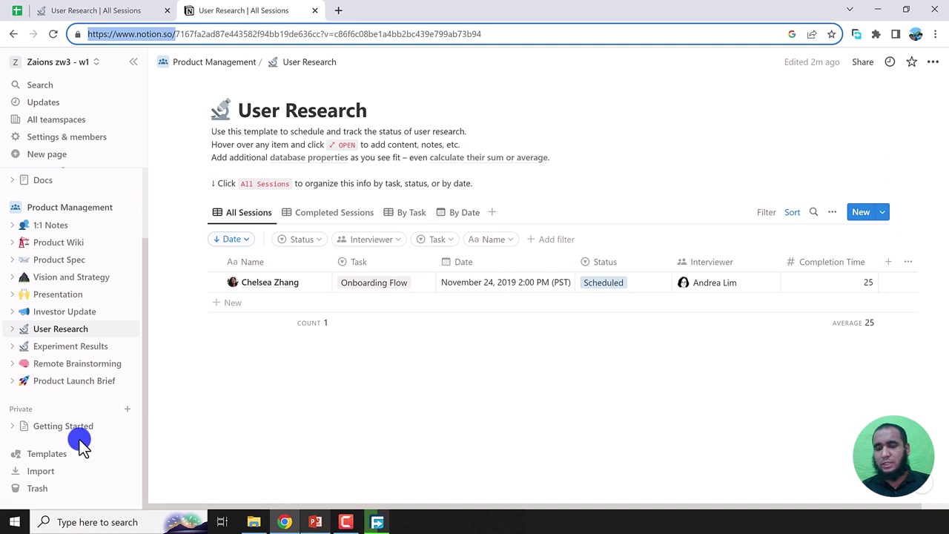
left_click(127, 412)
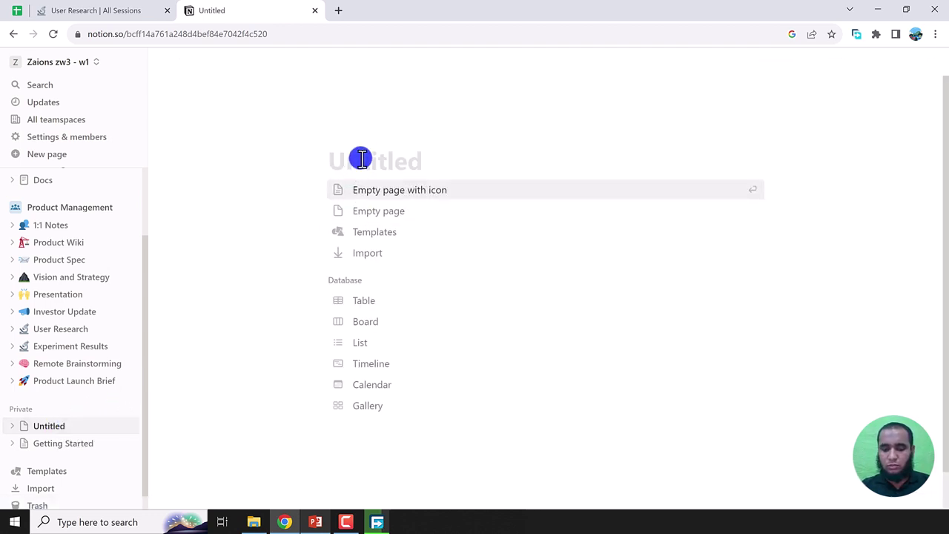
type("Today")
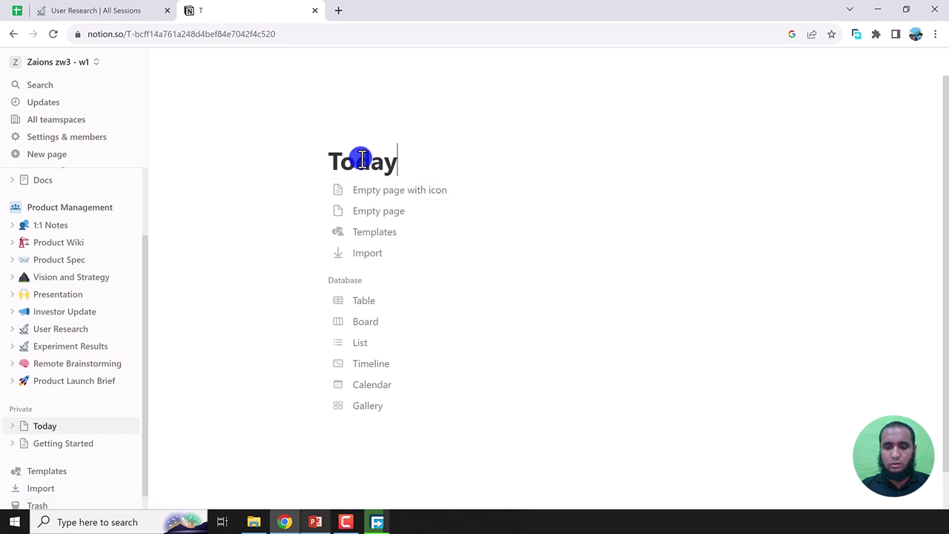
type("'s Summary")
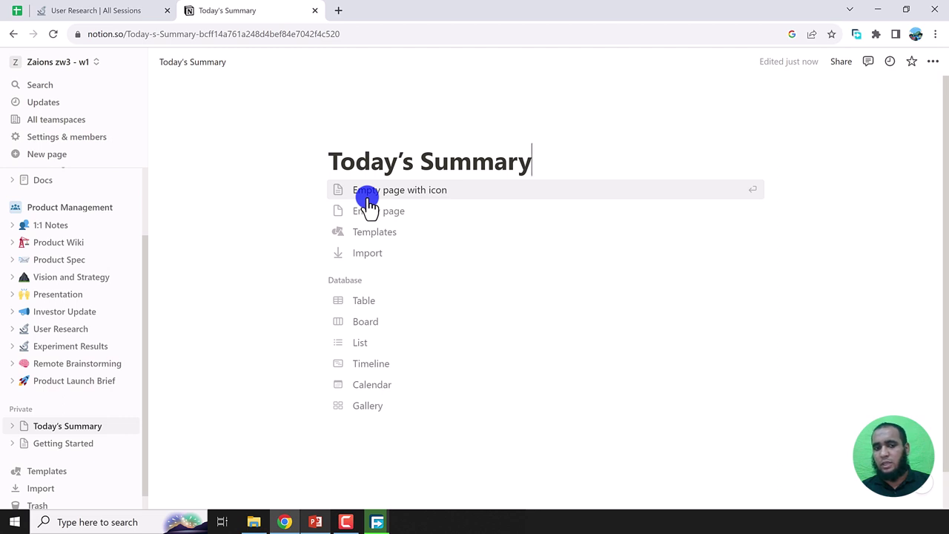
left_click(412, 194)
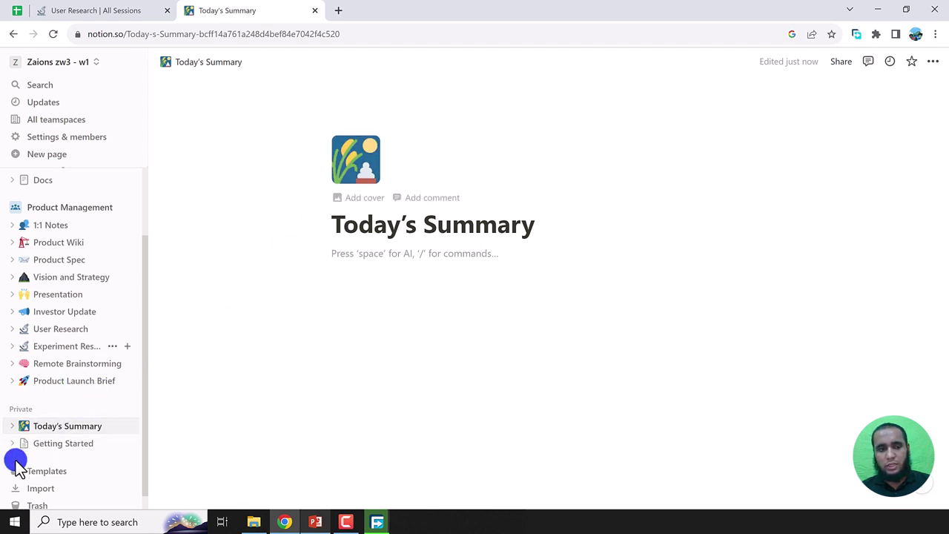
- Remove the icon from the Today's Summary page
left_click(391, 151)
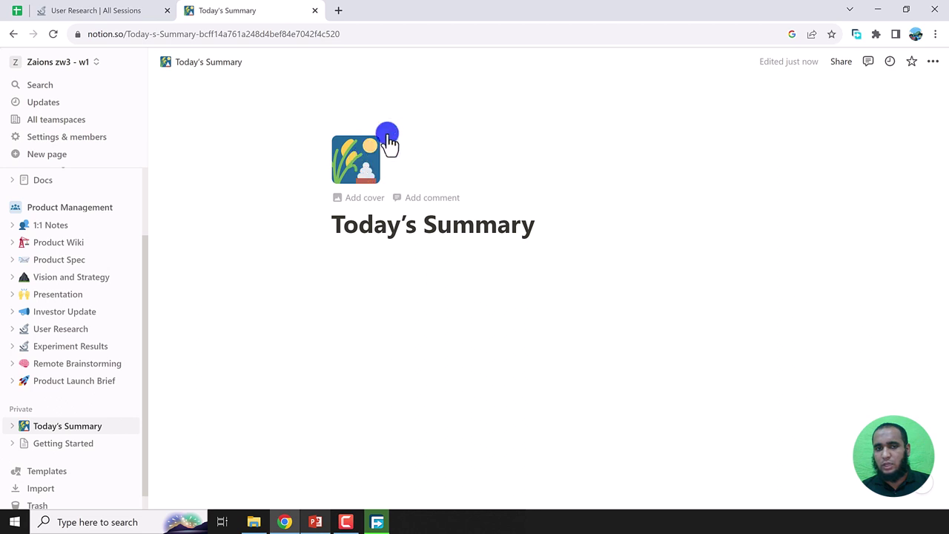
left_click(361, 178)
left_click(483, 131)
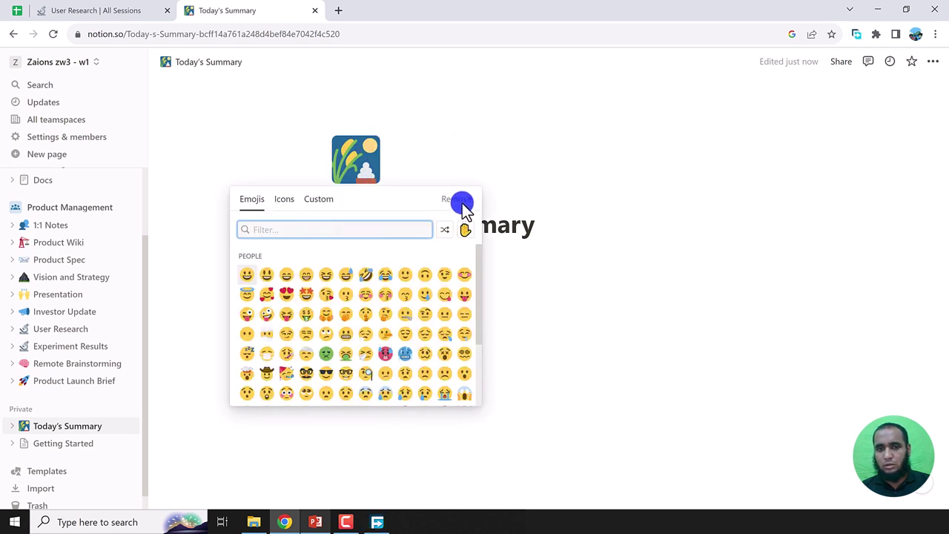
left_click(458, 200)
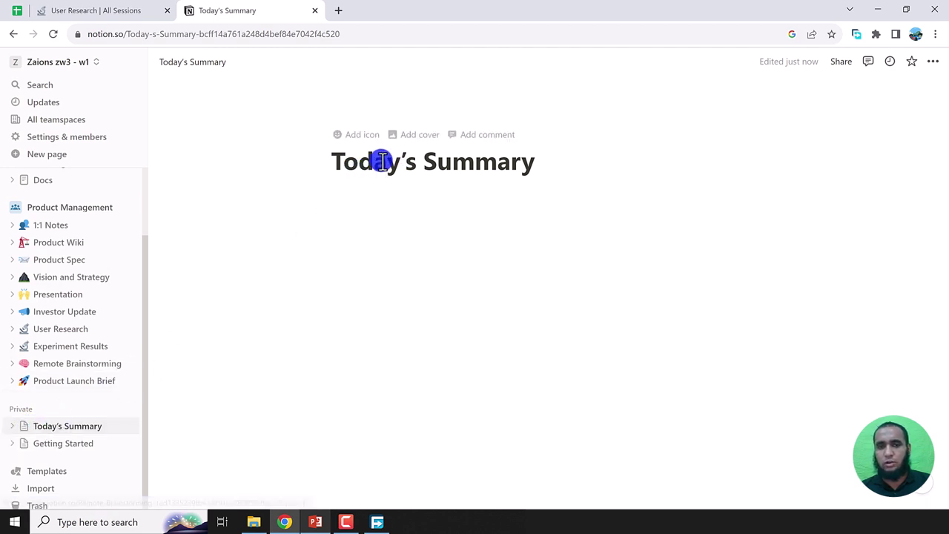
- Add a new icon to the Today's Summary page, and open and dismiss its emoji picker
left_click(353, 135)
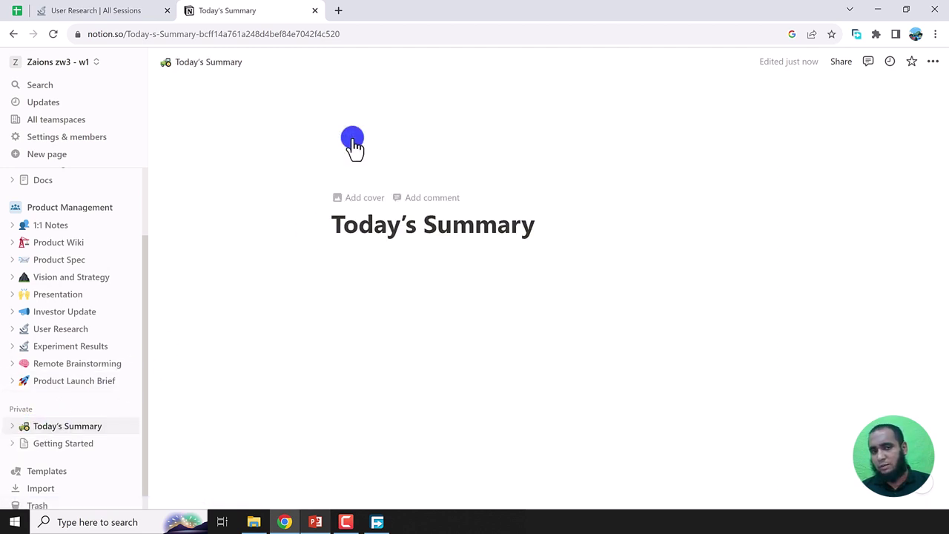
left_click(366, 175)
left_click(604, 334)
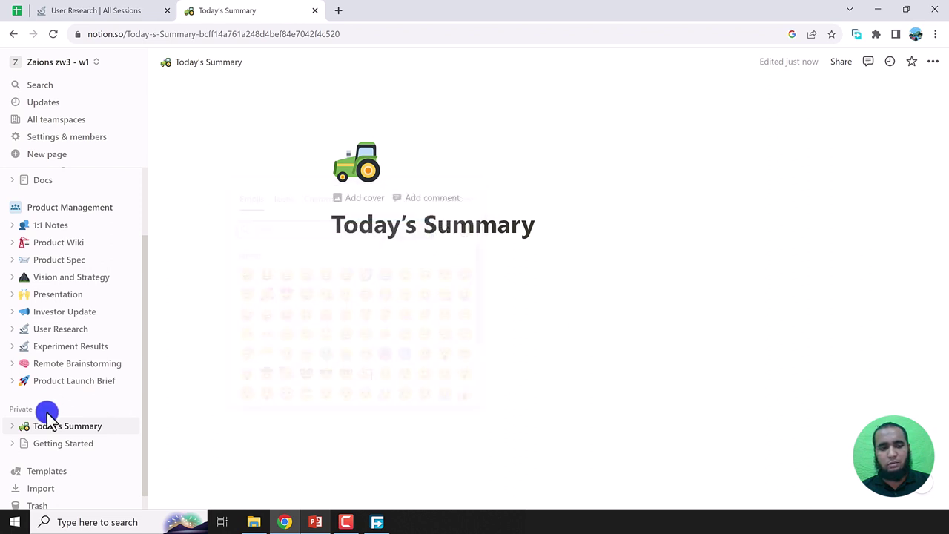
- Bring up the slash command list in the Today's Summary page body and examine the available basic, media, database, embed and advanced blocks
left_click(439, 286)
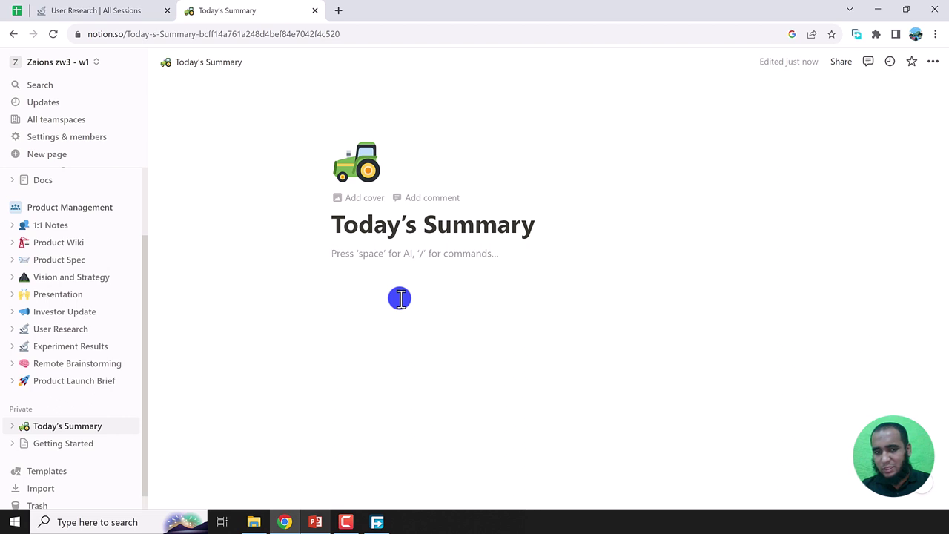
type("/")
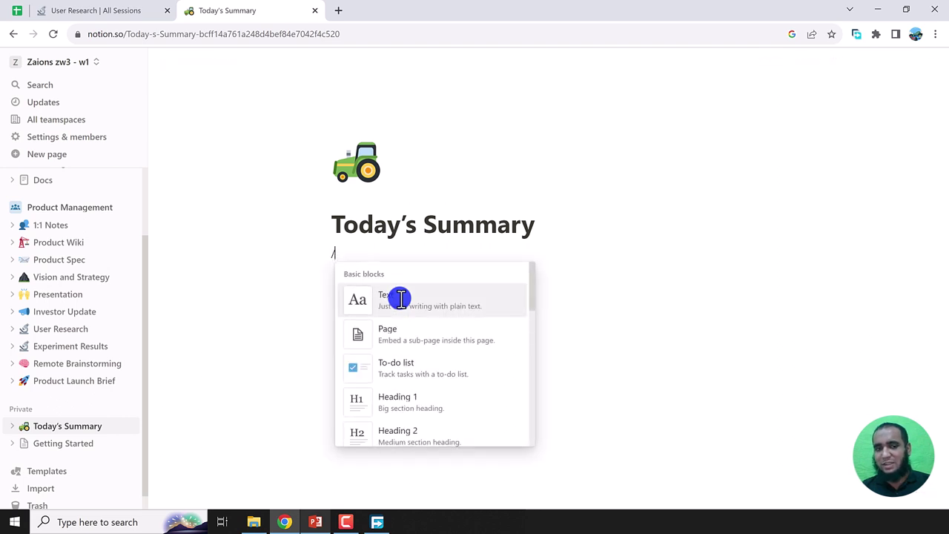
scroll(408, 361, "down", 3)
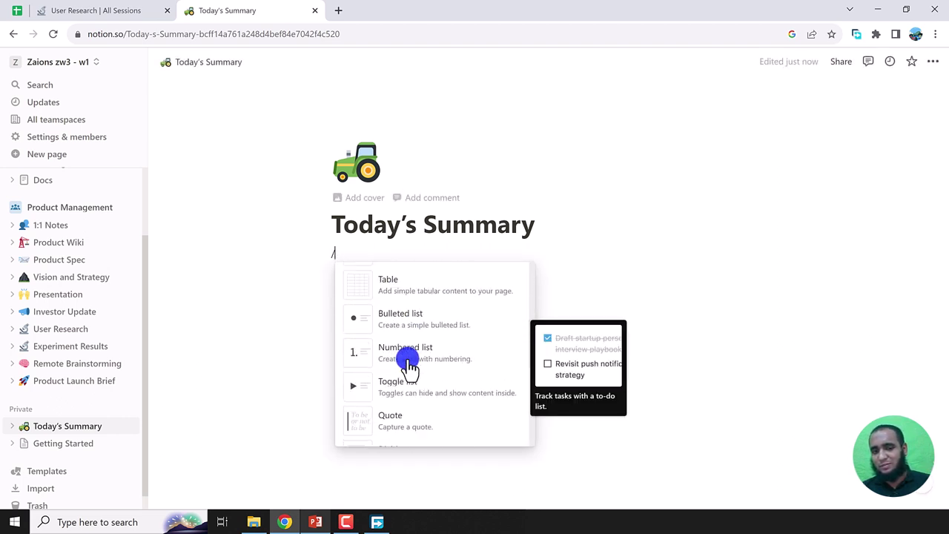
scroll(409, 363, "down", 10)
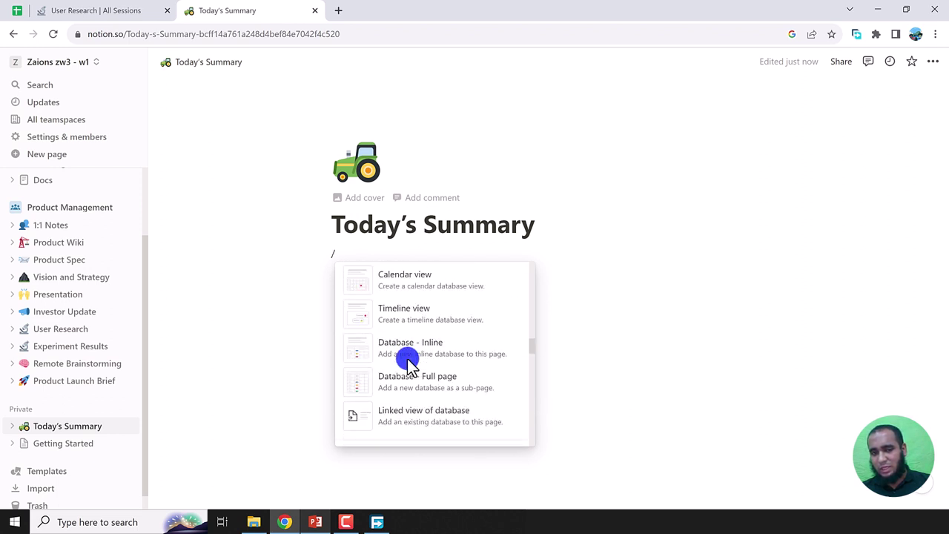
scroll(406, 357, "down", 8)
scroll(407, 360, "down", 2)
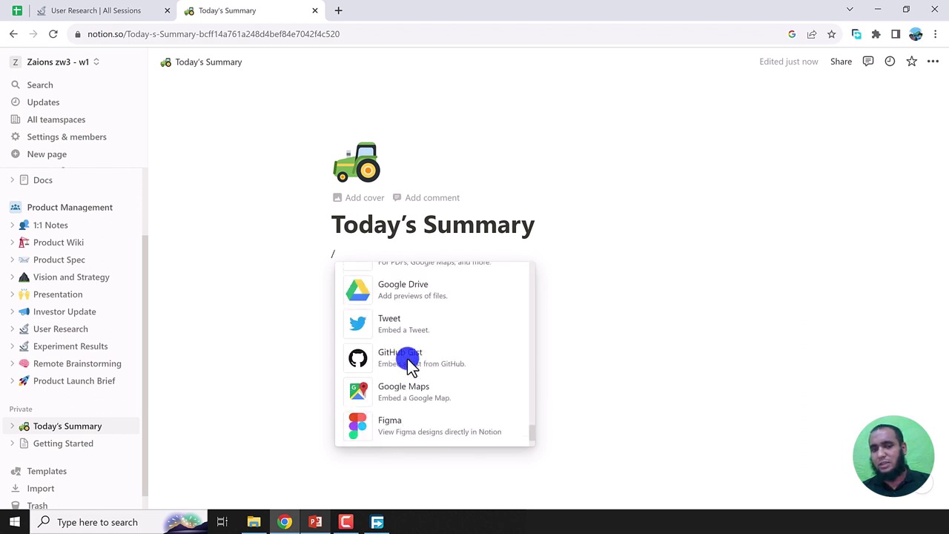
scroll(409, 363, "up", 10)
scroll(409, 363, "up", 10)
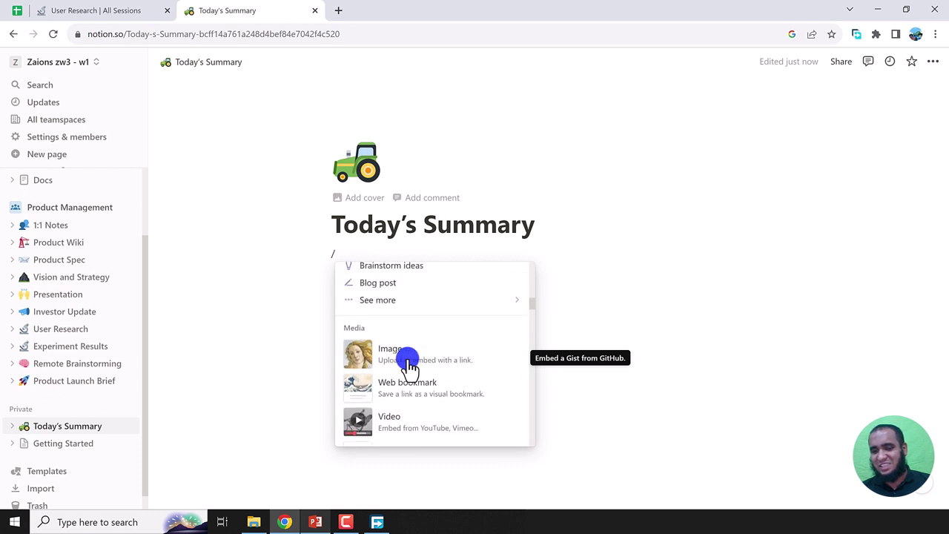
scroll(409, 364, "down", 5)
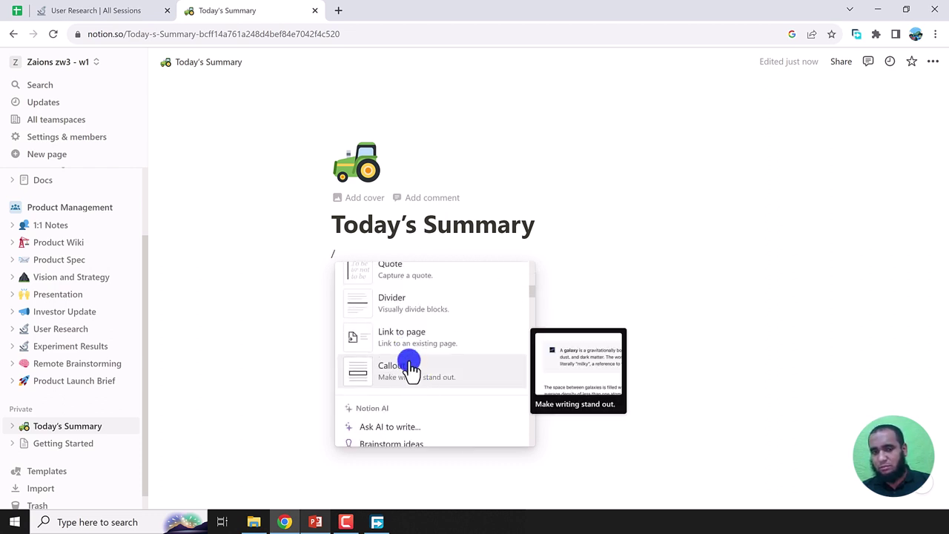
scroll(409, 364, "down", 5)
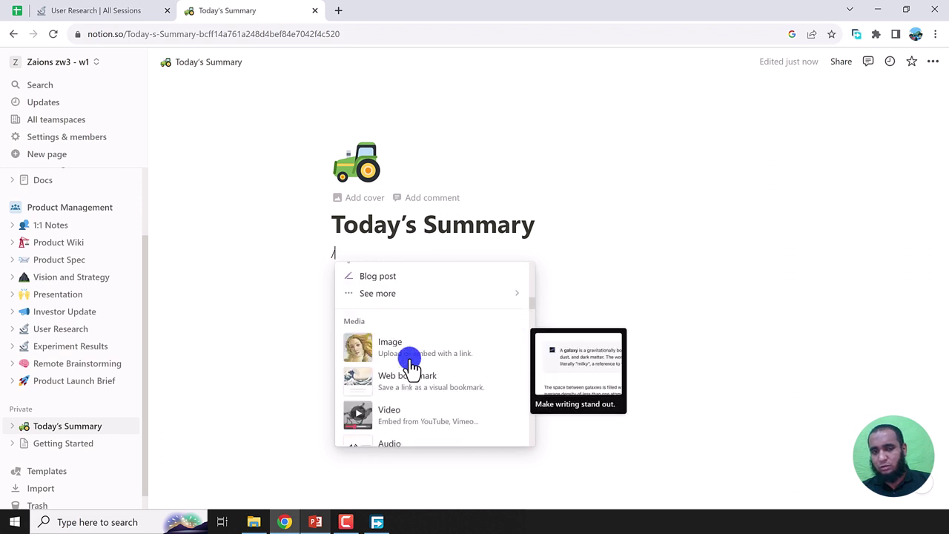
scroll(409, 367, "down", 5)
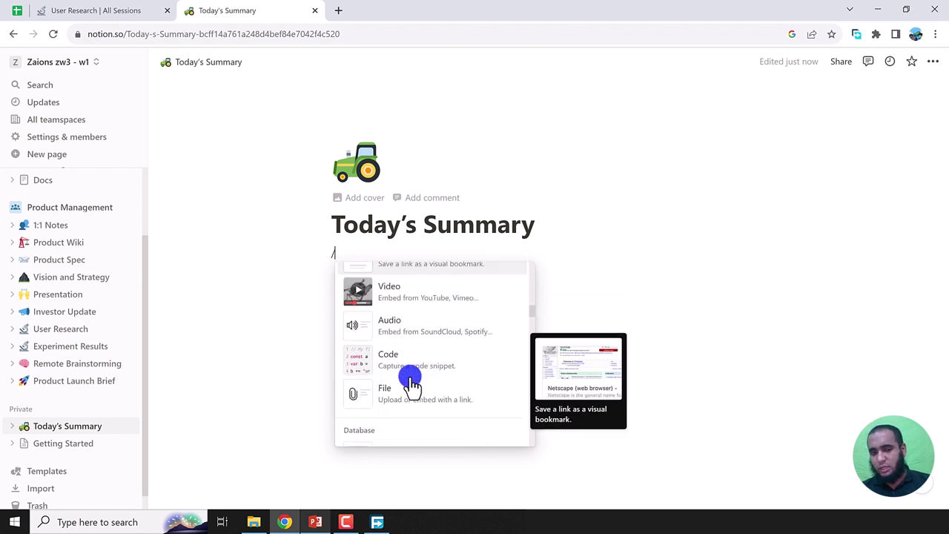
scroll(409, 381, "down", 2)
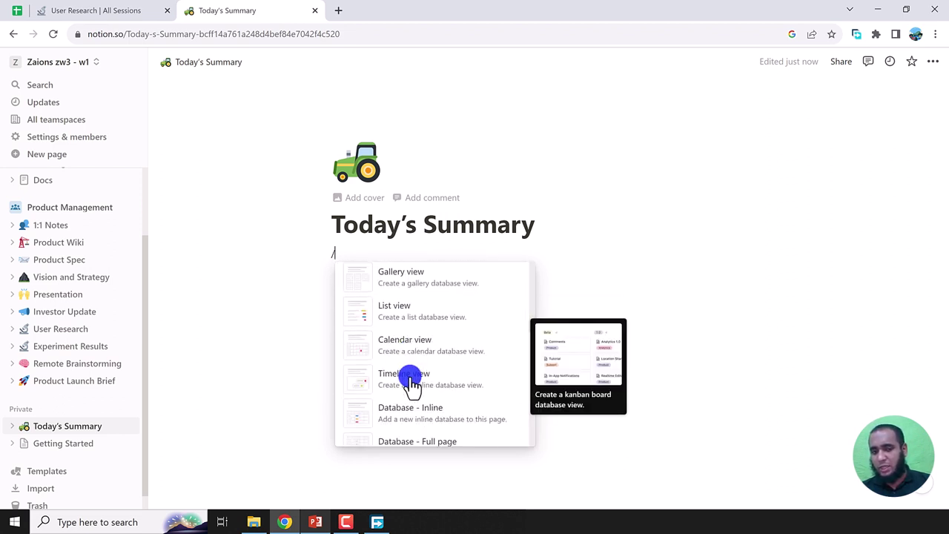
scroll(409, 382, "down", 5)
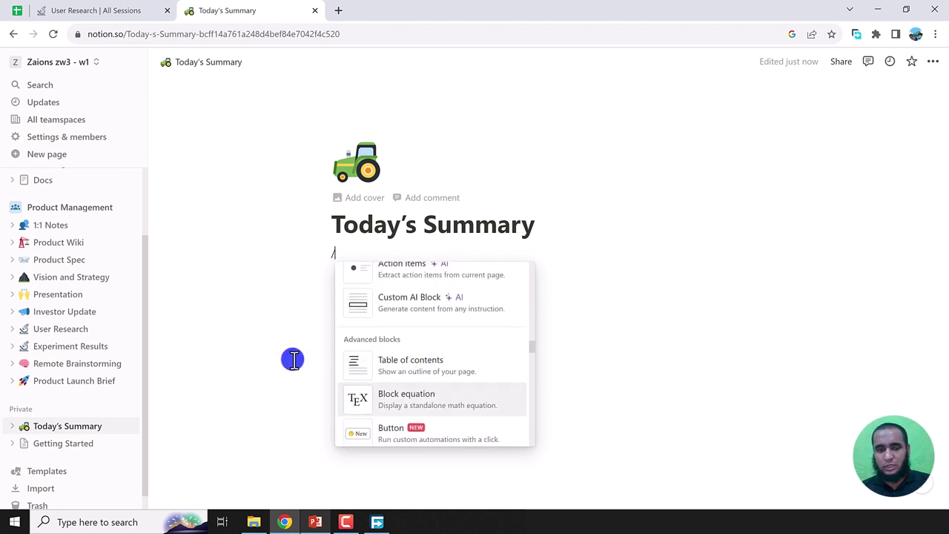
- Add a new private page, open the template gallery for it, and preview the Projects & tasks and To-do list templates
left_click(18, 425)
left_click(126, 412)
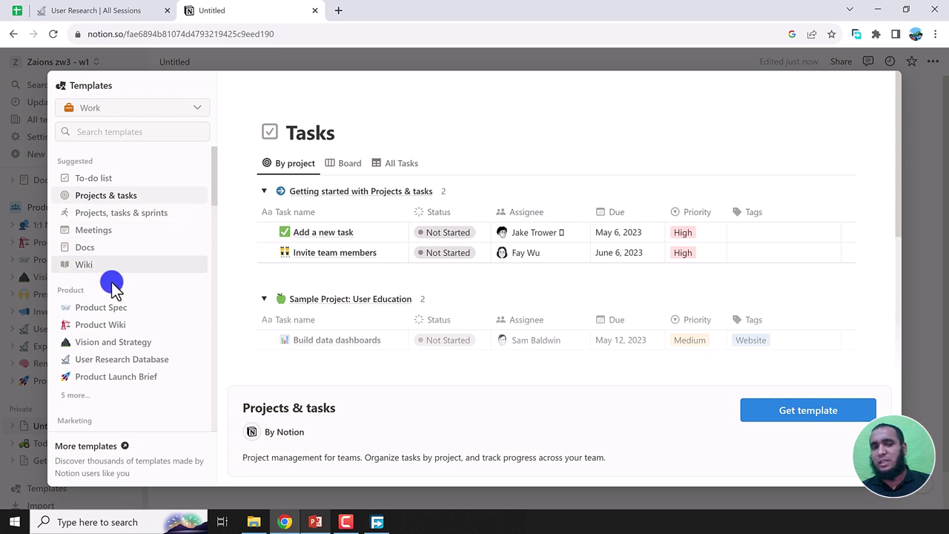
scroll(94, 212, "down", 2)
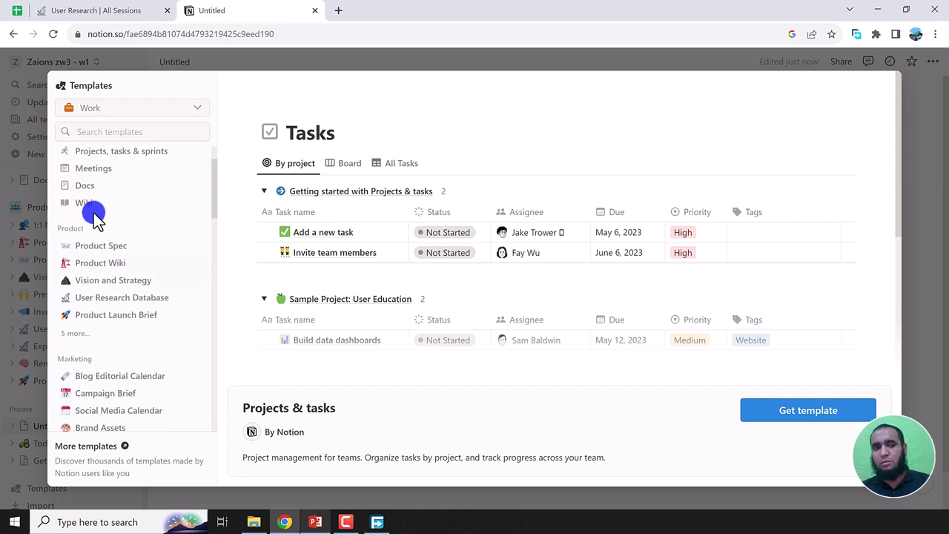
scroll(106, 237, "up", 2)
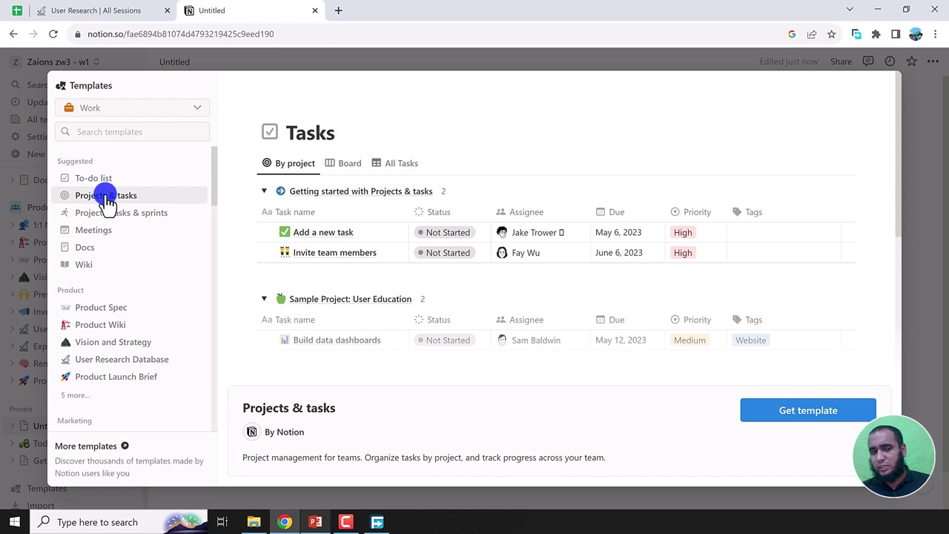
left_click(107, 199)
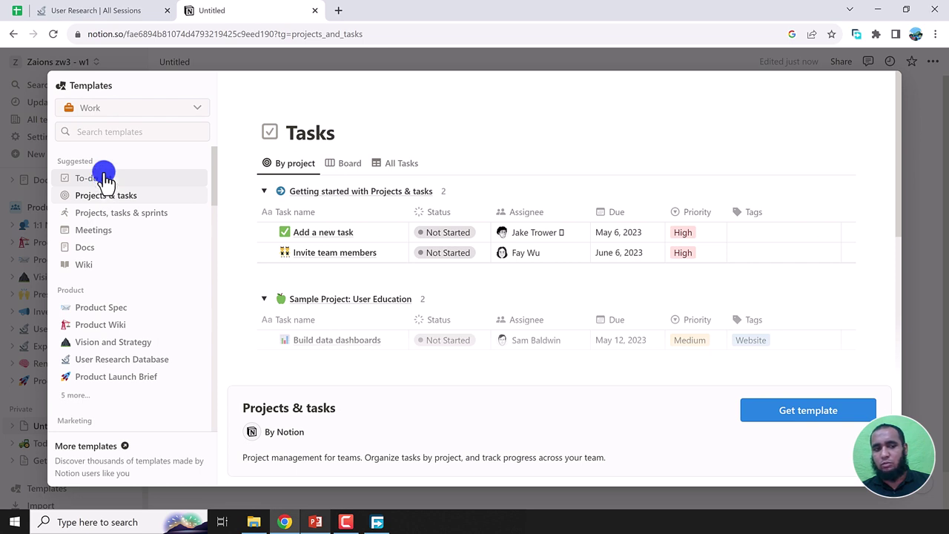
left_click(103, 178)
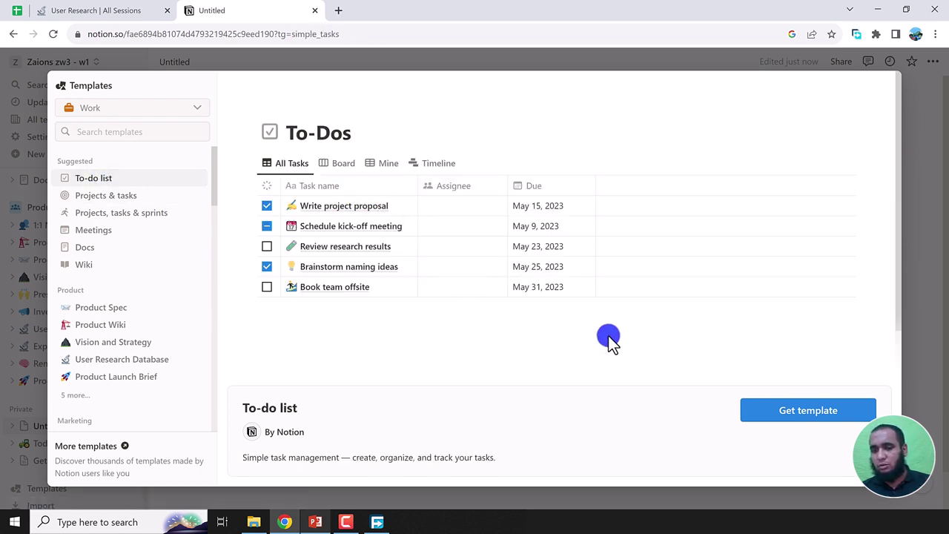
- Look through the other work templates and the template categories, and apply the To-do list template to the new page
scroll(133, 292, "down", 4)
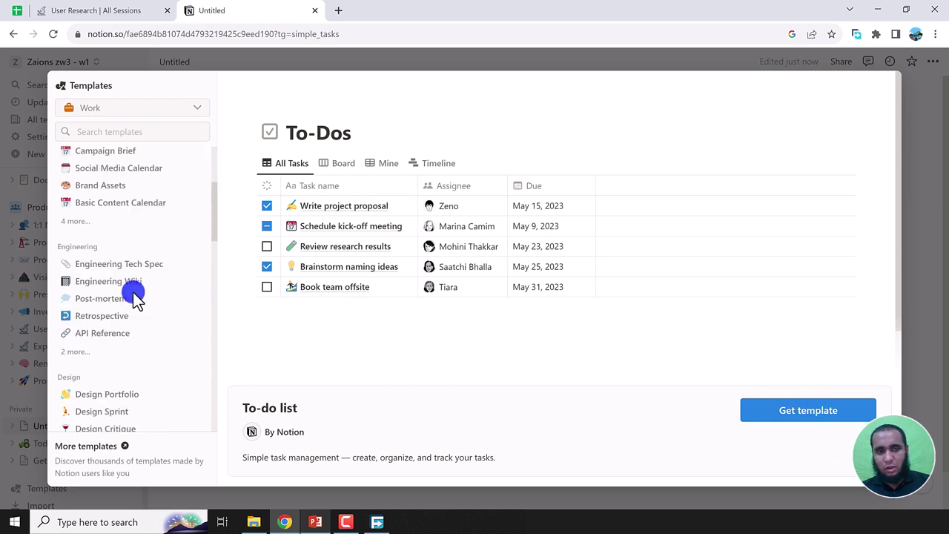
scroll(132, 291, "down", 8)
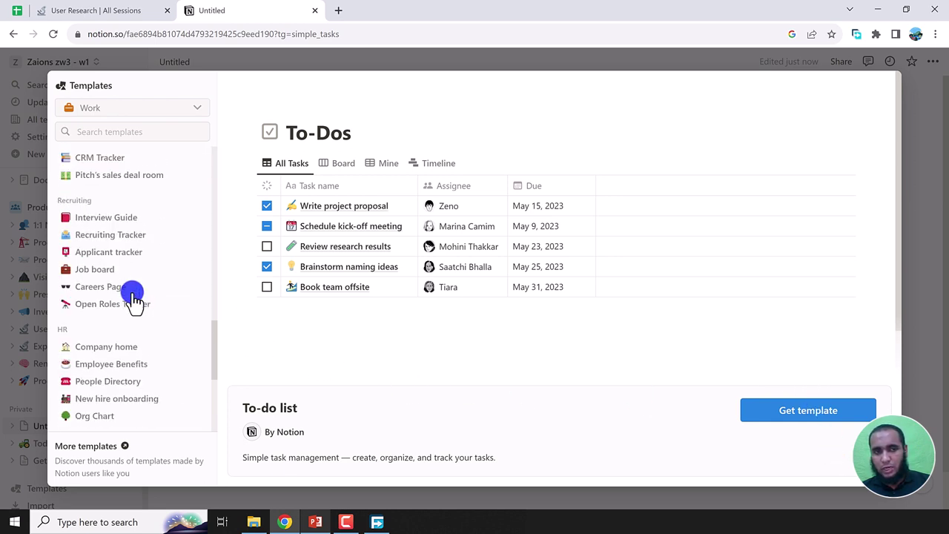
left_click(192, 115)
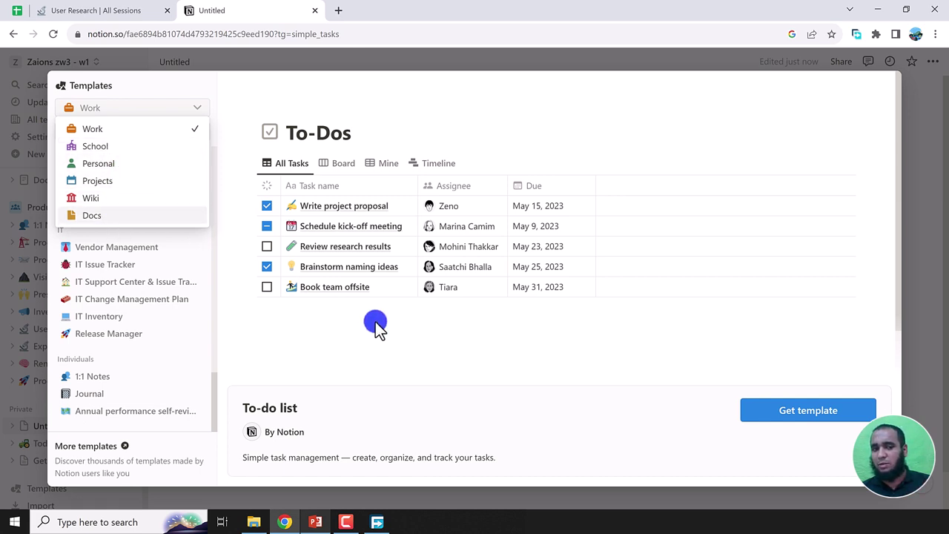
left_click(453, 321)
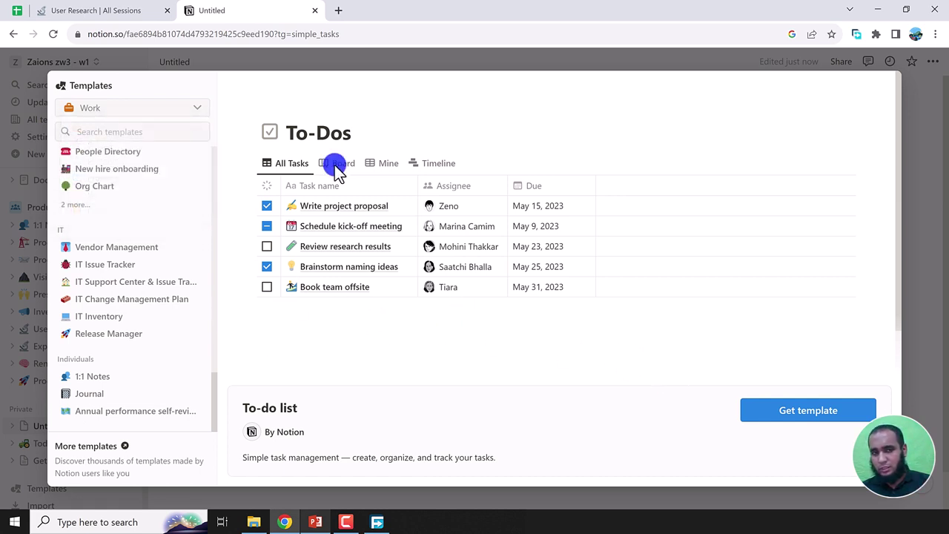
left_click(818, 417)
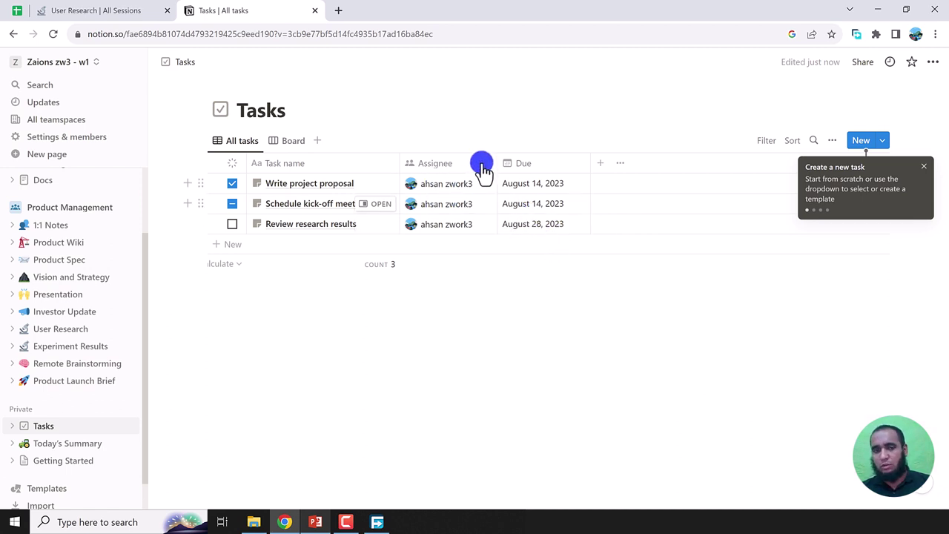
- Examine the Tasks table and the suggested view types available for it, without adding a view
left_click(449, 223)
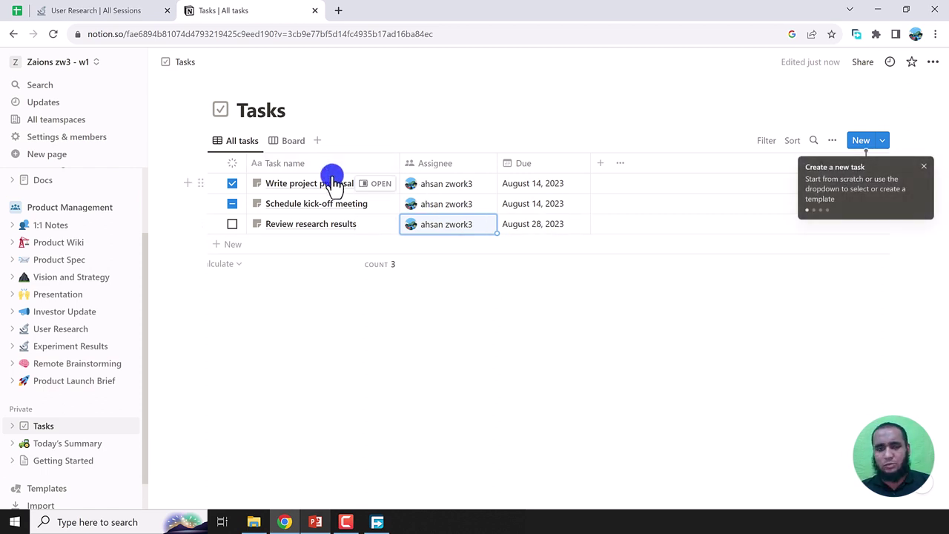
left_click(316, 141)
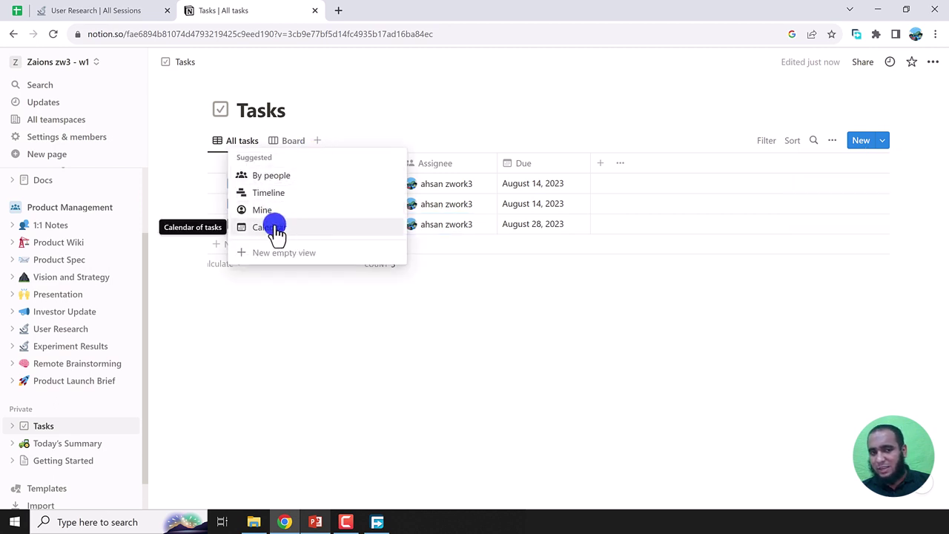
left_click(223, 143)
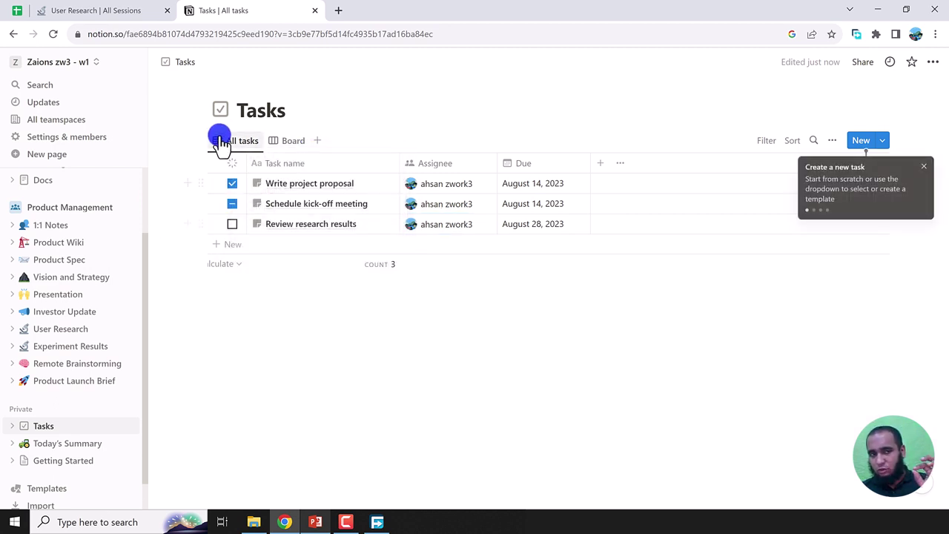
left_click(284, 141)
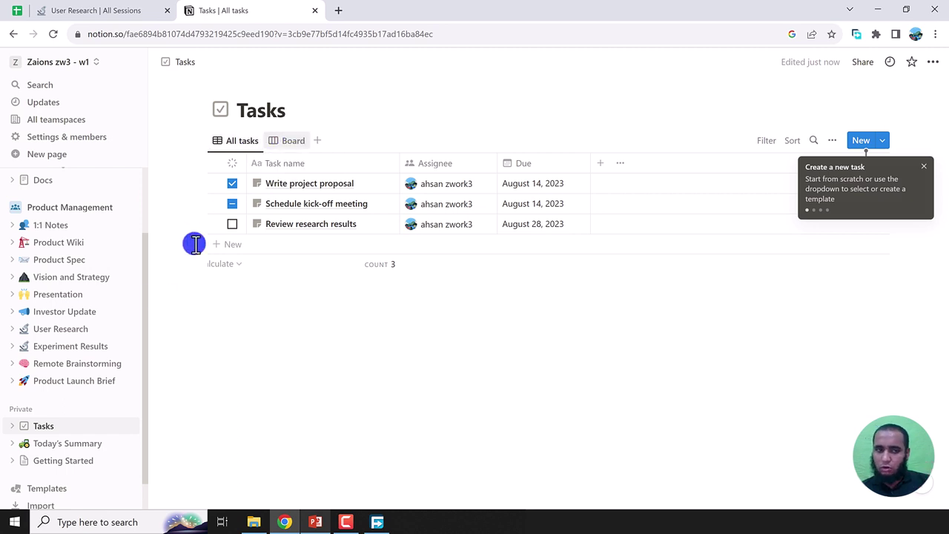
- Compare the By status view of the Experiment Results page with the Board view of the Tasks page
left_click(87, 352)
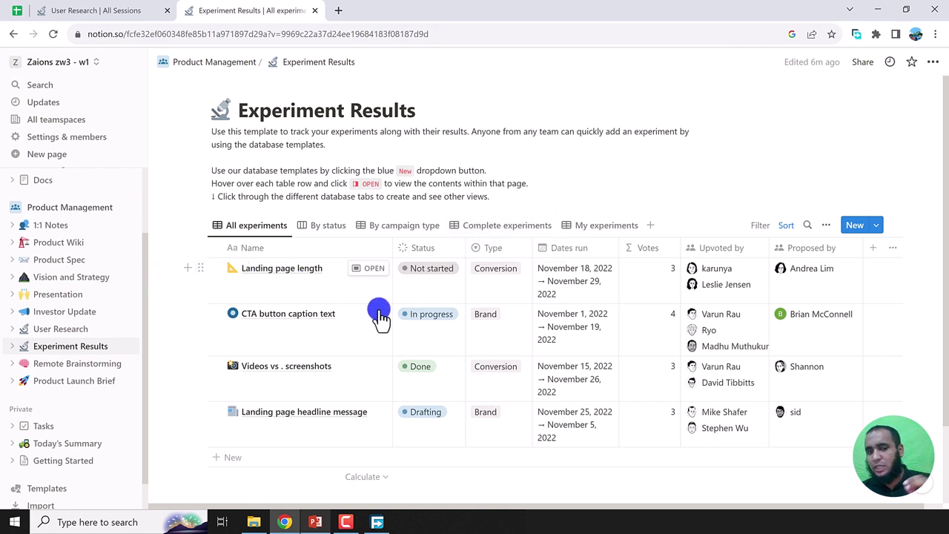
left_click(335, 228)
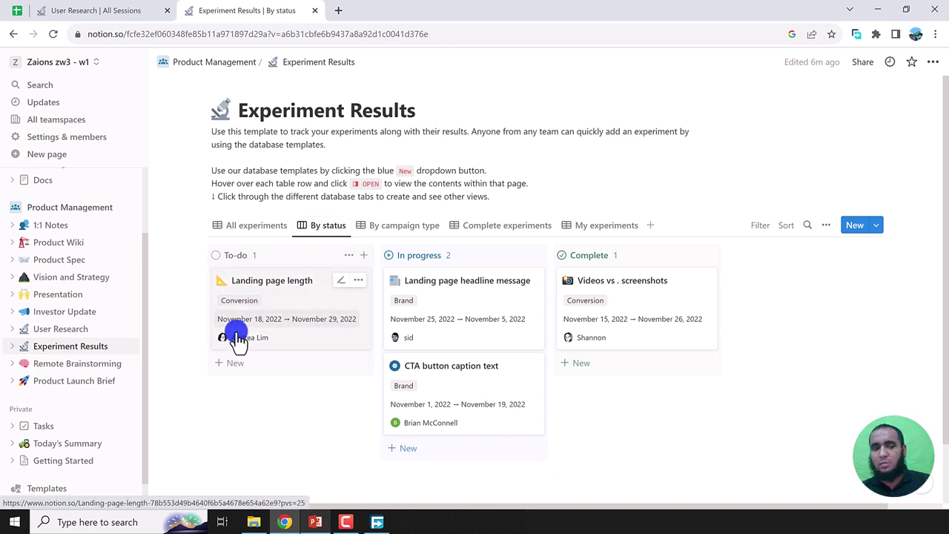
left_click(57, 429)
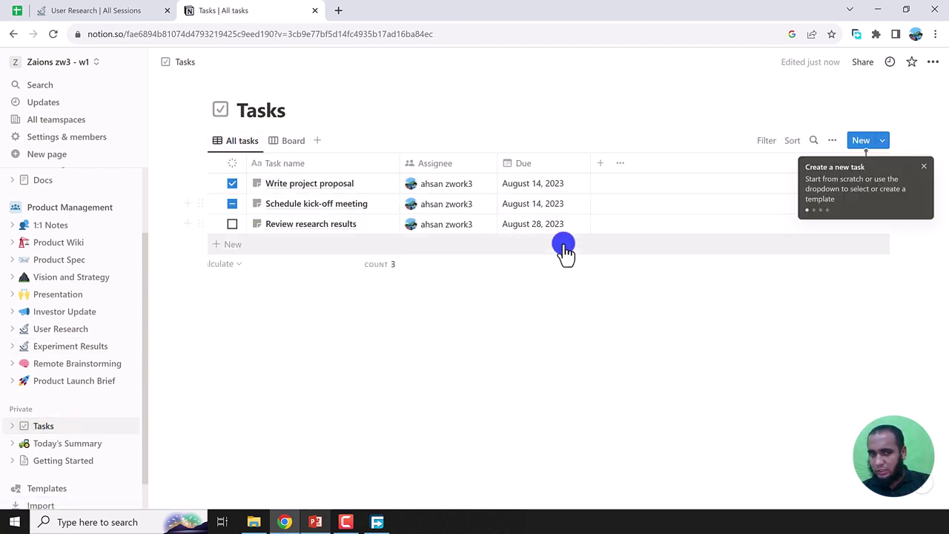
left_click(293, 145)
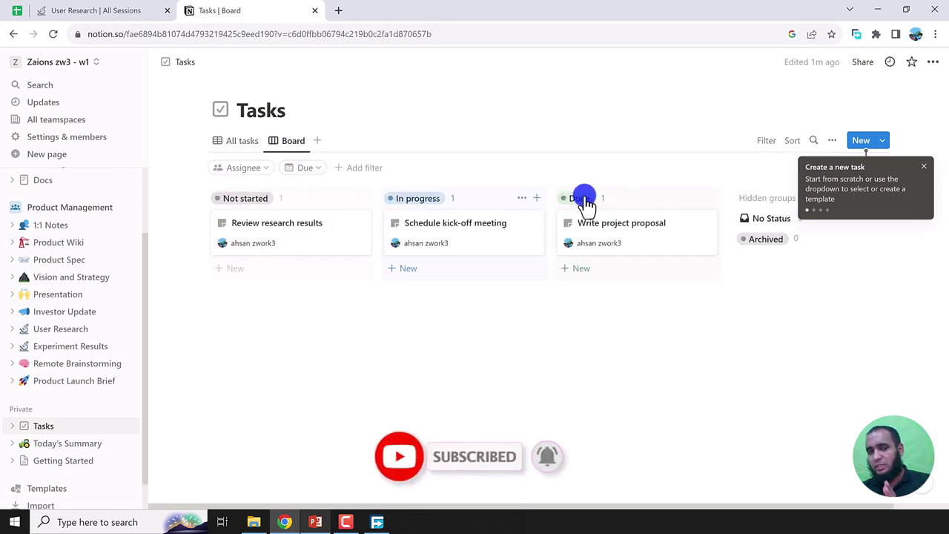
- Add the suggested Calendar, By people, Timeline and Mine views to the Tasks database
left_click(318, 142)
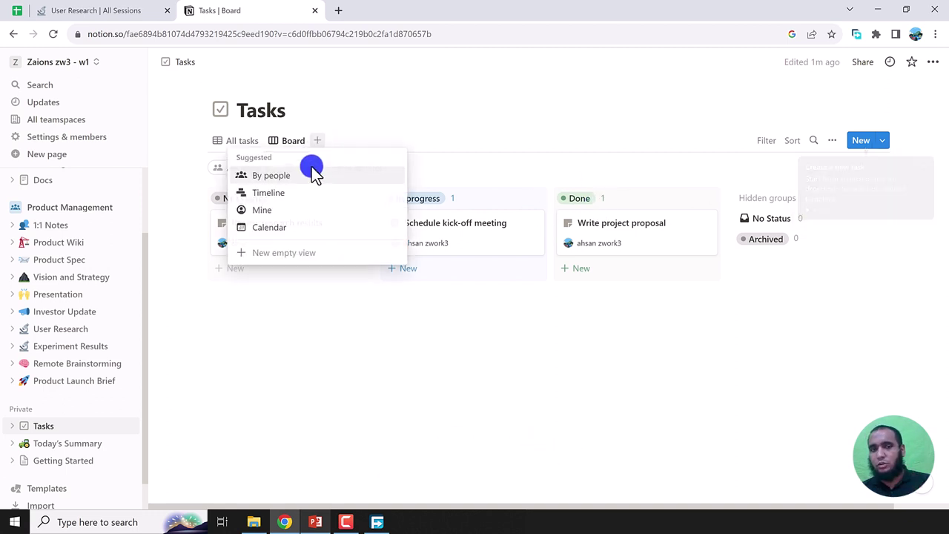
left_click(271, 230)
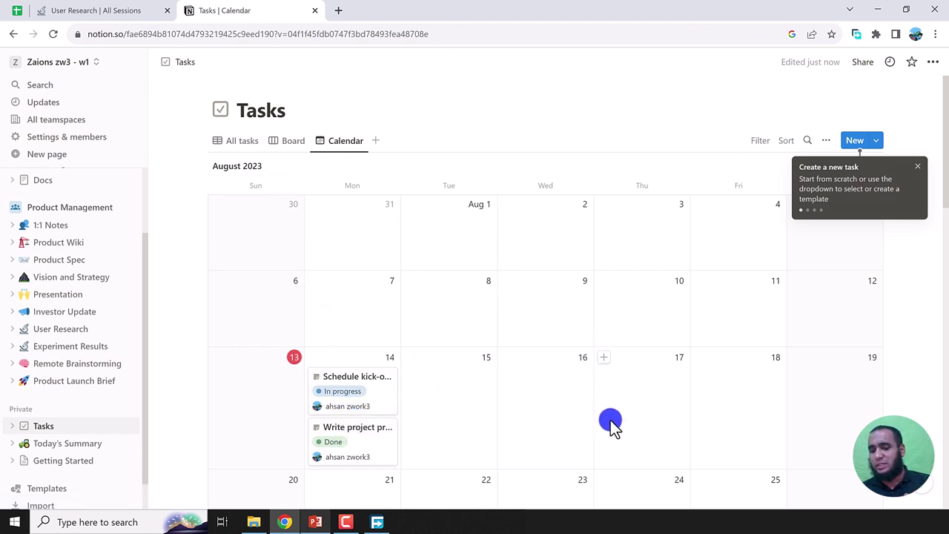
left_click(376, 142)
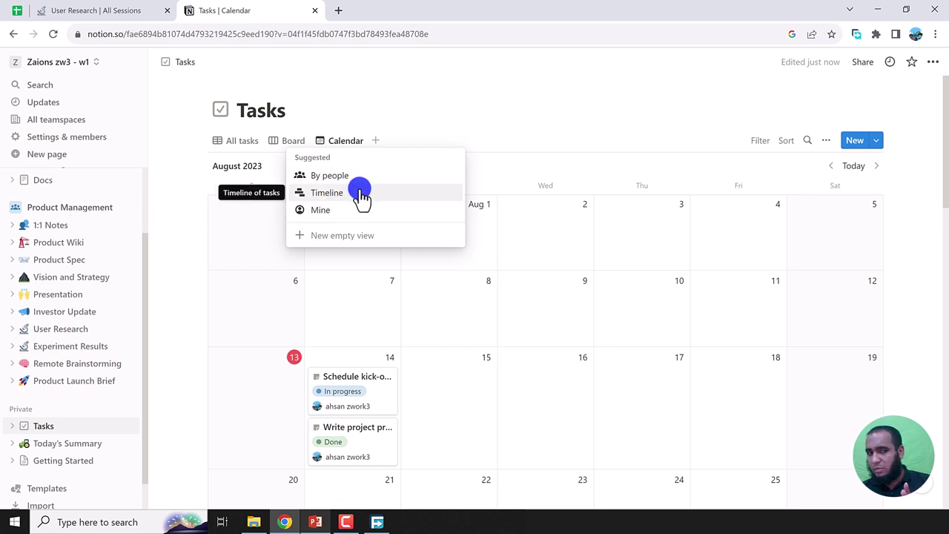
left_click(361, 178)
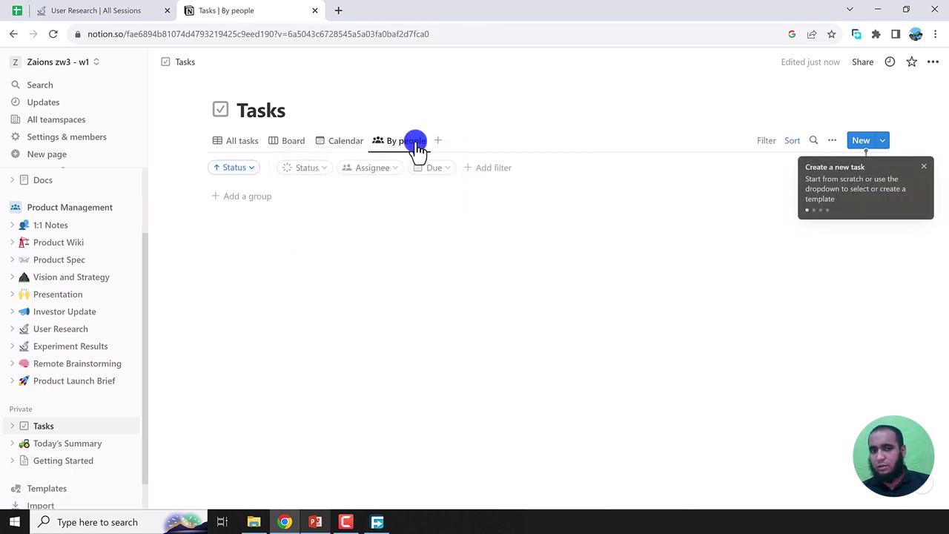
left_click(437, 141)
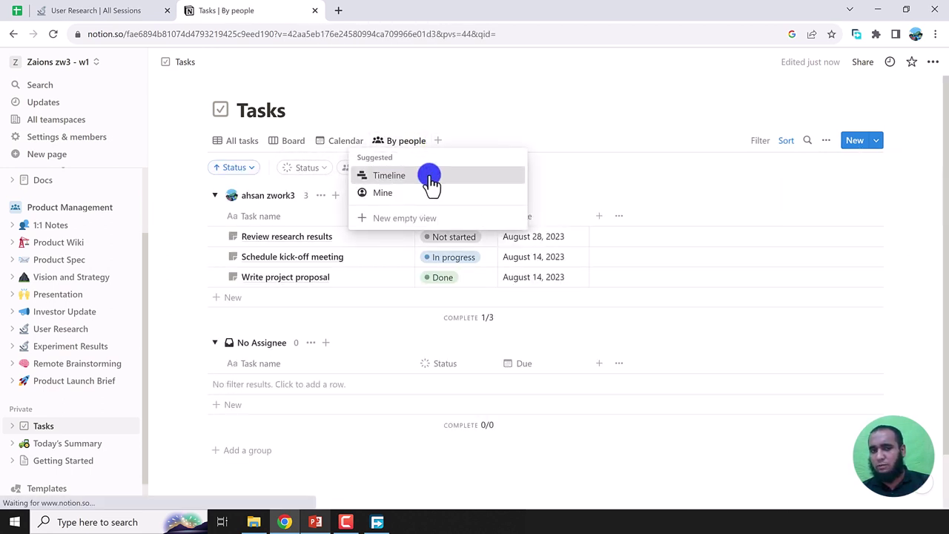
left_click(389, 175)
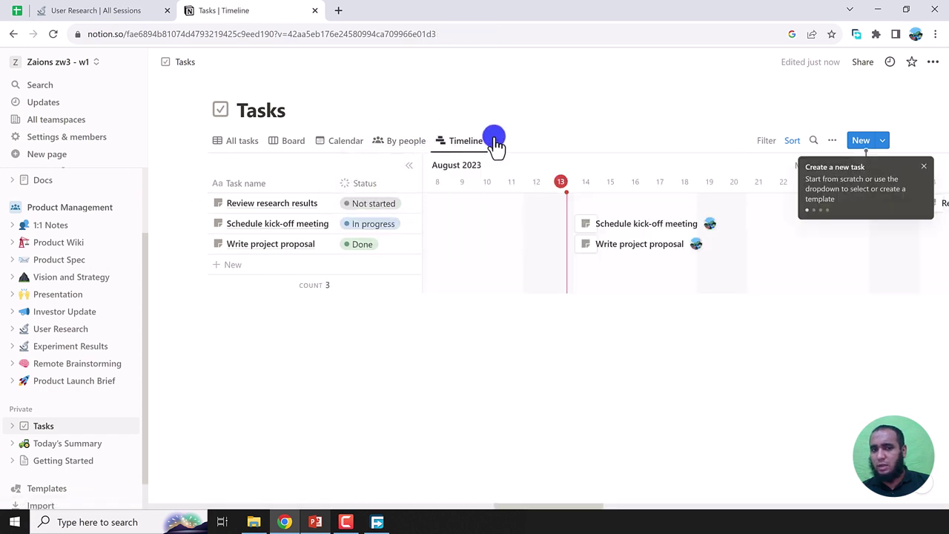
left_click(495, 141)
left_click(454, 177)
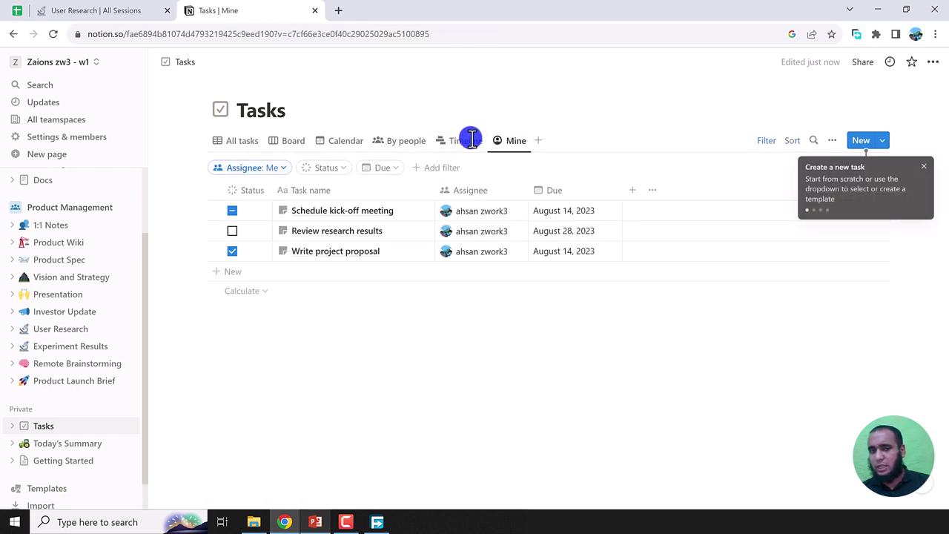
- Review the Timeline, Board and Calendar views of the Tasks database, including the following months in the calendar
left_click(456, 145)
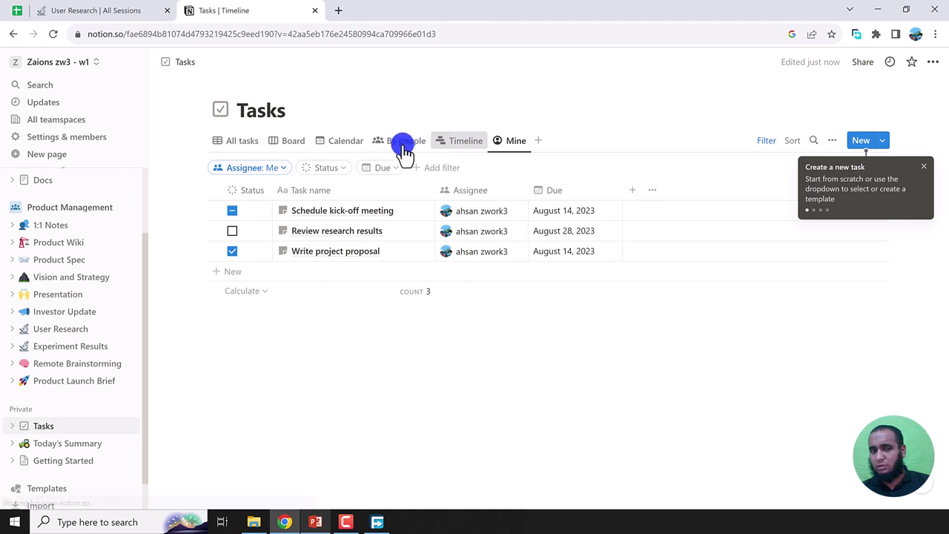
left_click(293, 141)
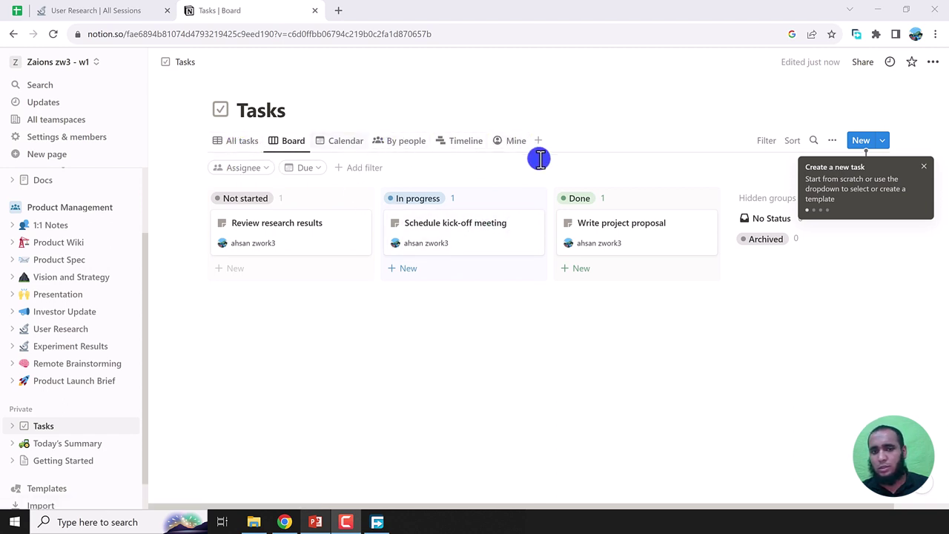
left_click(345, 140)
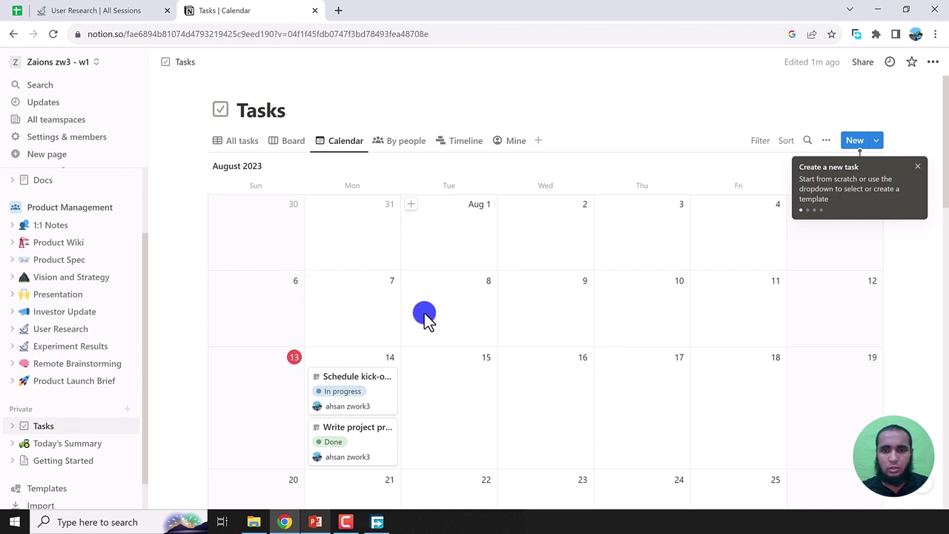
scroll(420, 331, "down", 4)
scroll(303, 332, "down", 5)
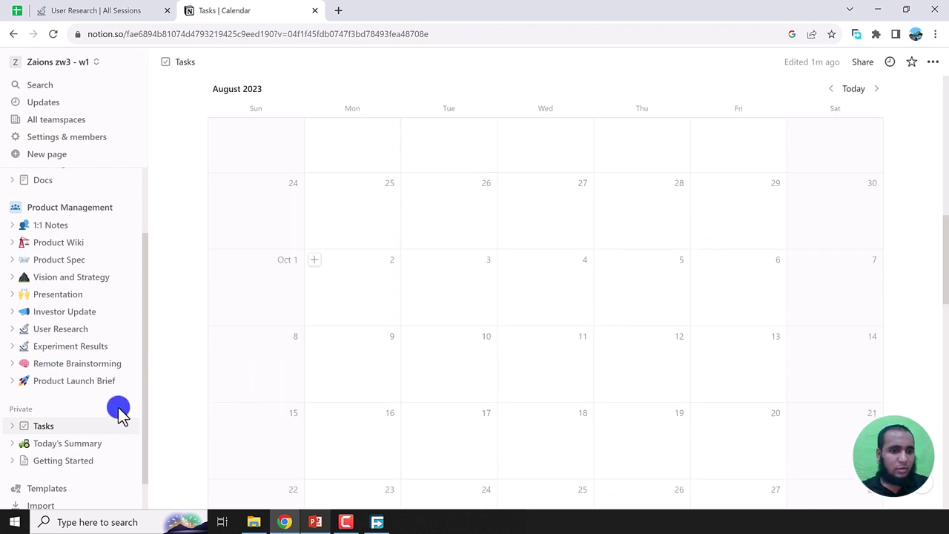
- Clear the stray slash from the Today's Summary page and enter the text lines "asdjhjjashd", "asd" and "asd"
left_click(62, 452)
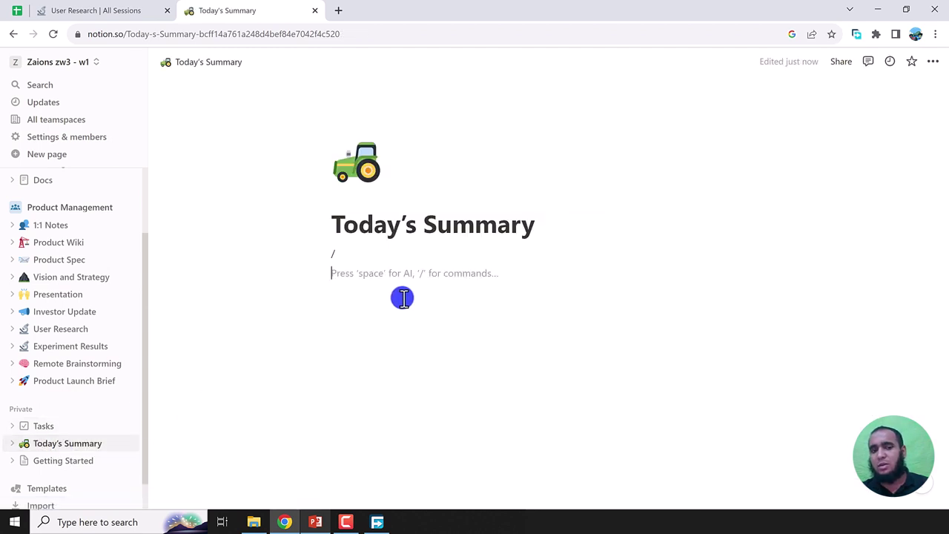
key("BackSpace")
key("BackSpace")
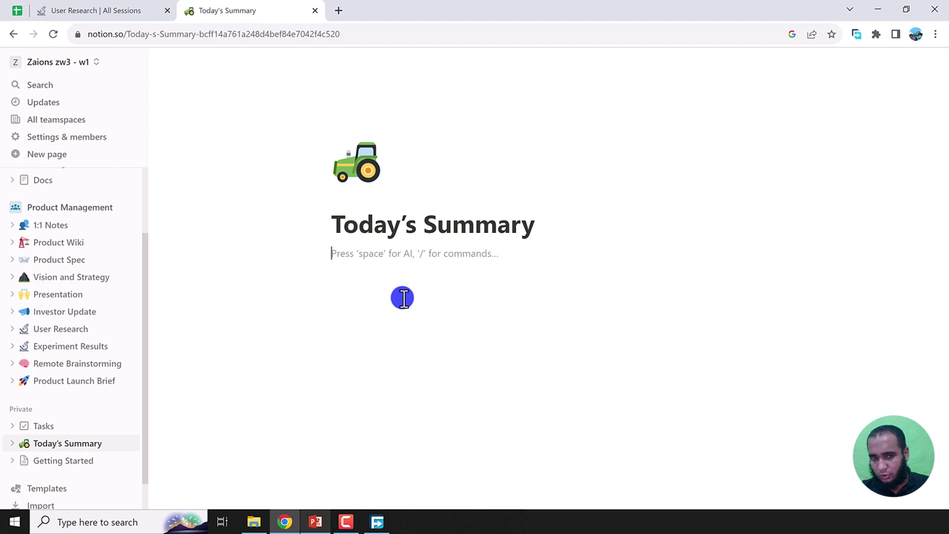
type("/")
left_click(402, 297)
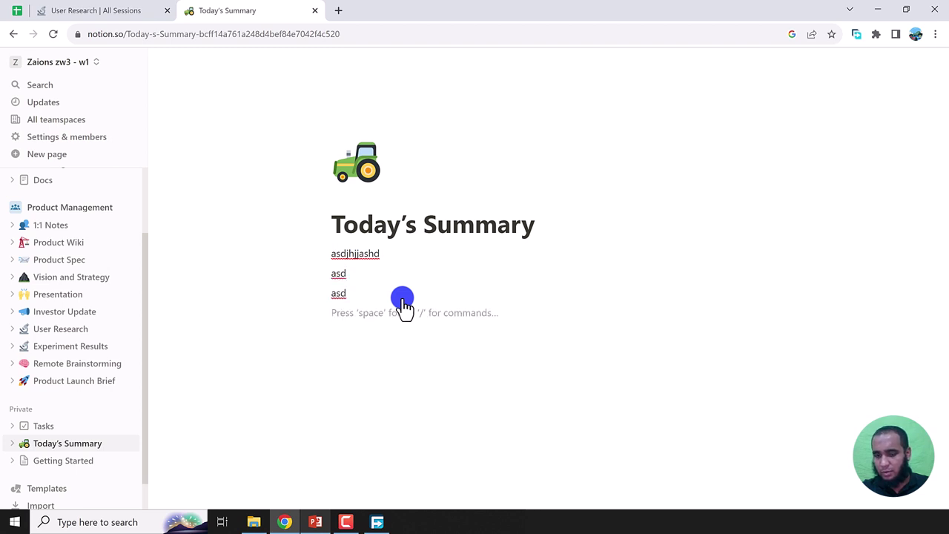
- Embed an untitled sub-page below the text on the Today's Summary page and return to the parent page
type("/")
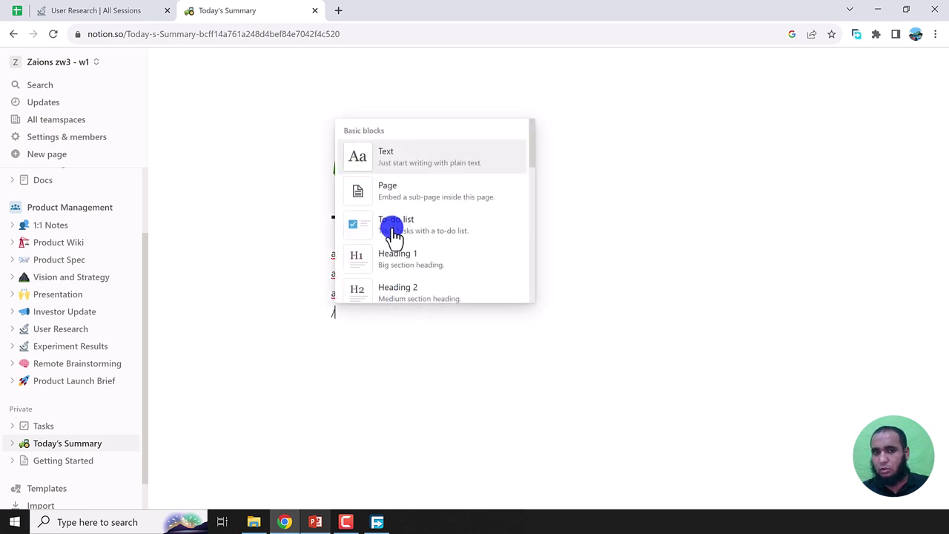
left_click(403, 196)
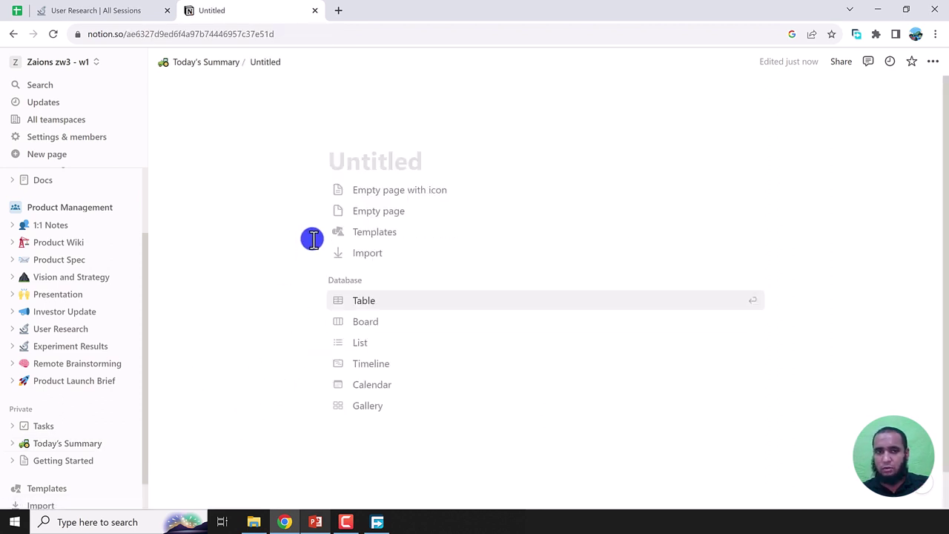
left_click(16, 441)
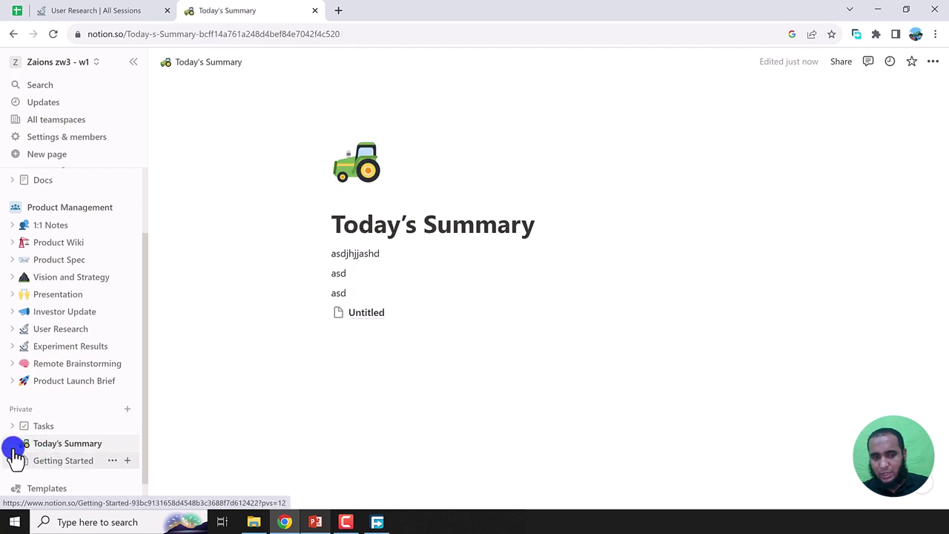
- Delete the untitled sub-page nested under the private Today's Summary page
left_click(13, 443)
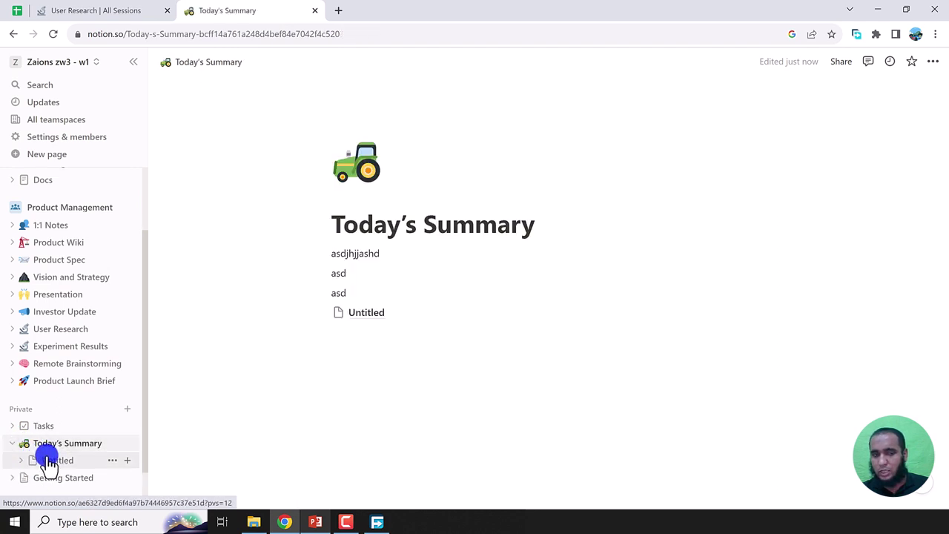
left_click(112, 459)
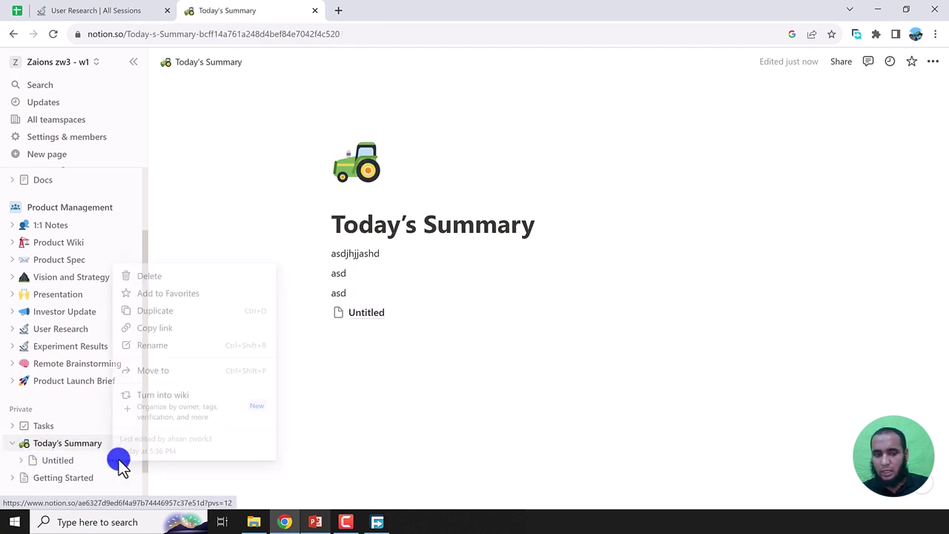
left_click(186, 278)
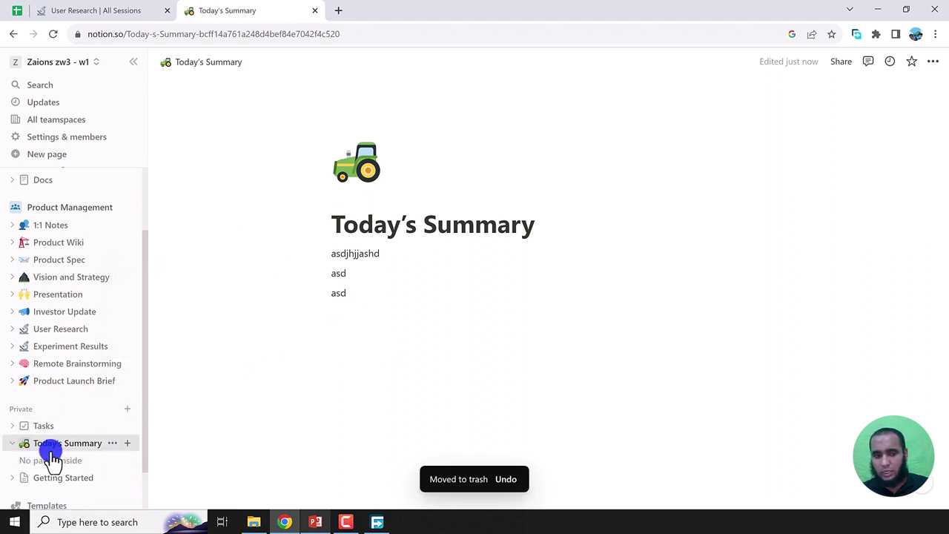
- Add a to-do list below the text on the Today's Summary page with the items "df" and "sdf"
left_click(363, 313)
type("/")
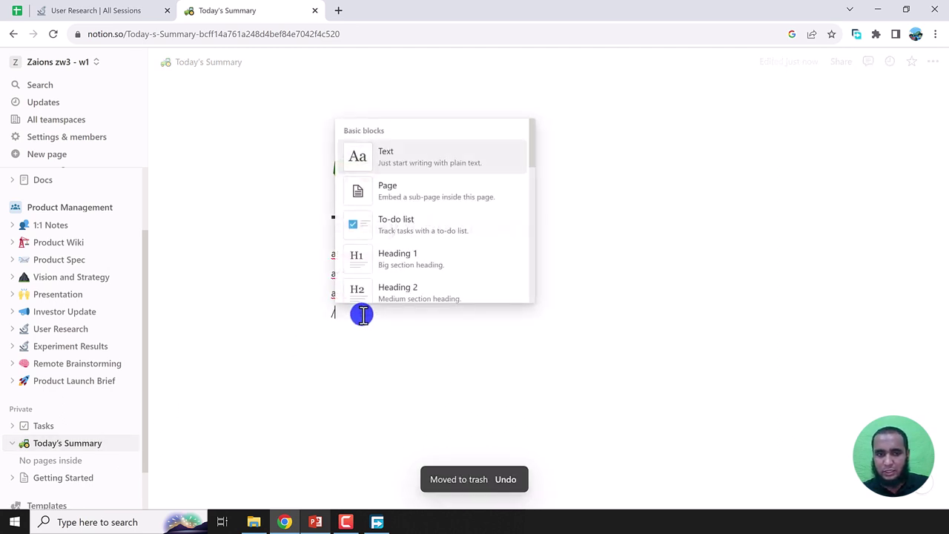
left_click(416, 230)
type("df")
key("Return")
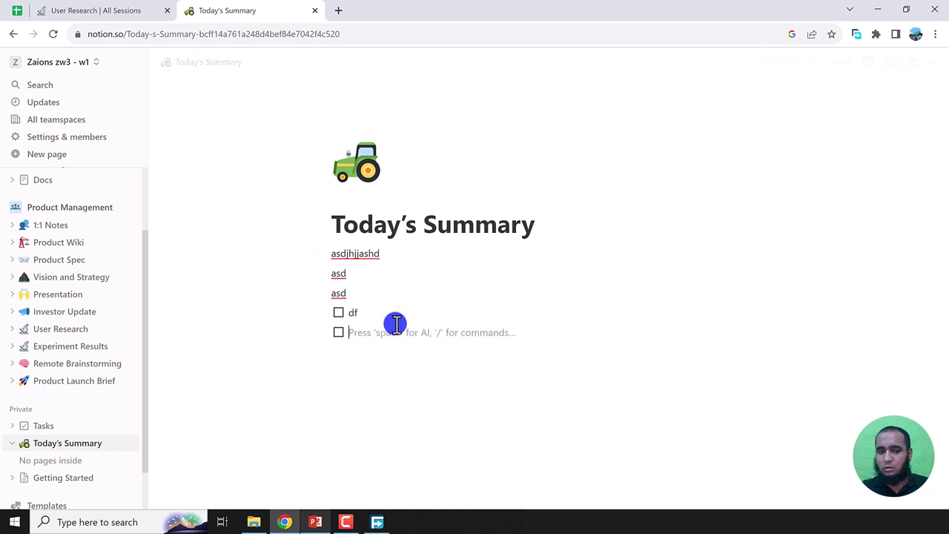
type("sdf")
key("Return")
- Browse the available block types and insert a 2 columns block below the to-do list
left_click(361, 381)
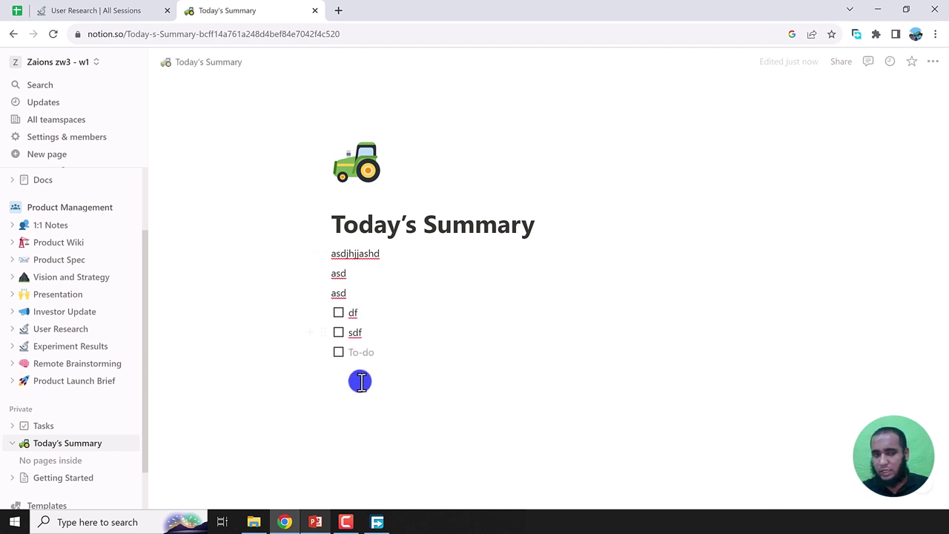
type("/")
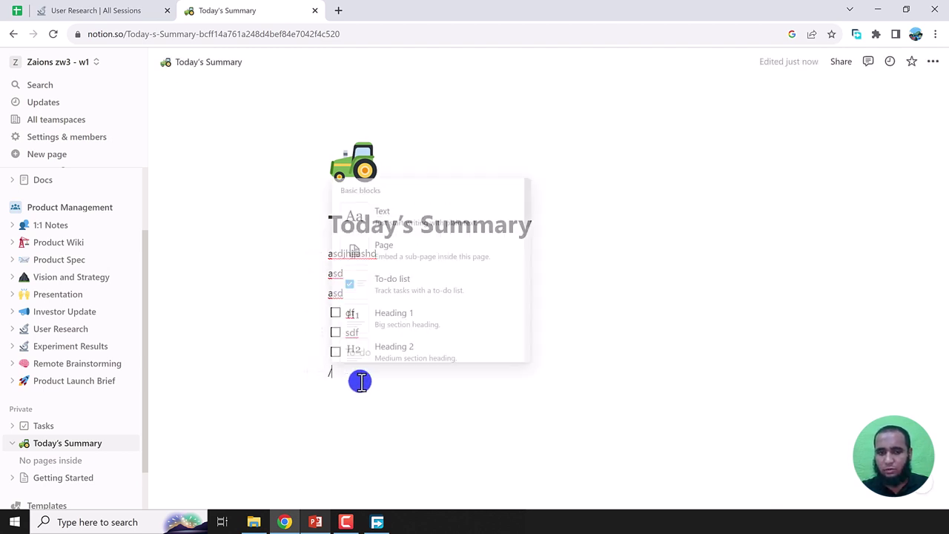
scroll(410, 341, "down", 5)
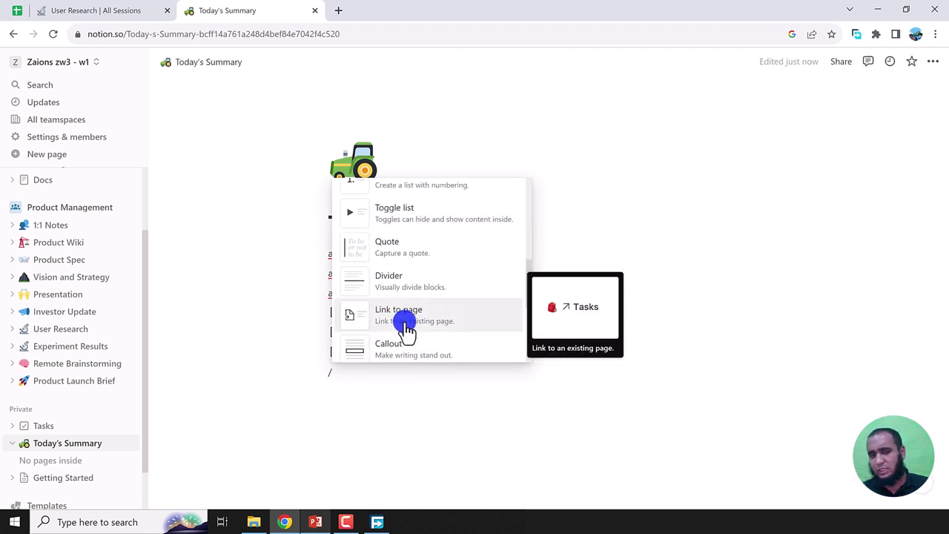
scroll(406, 329, "down", 3)
scroll(404, 256, "up", 2)
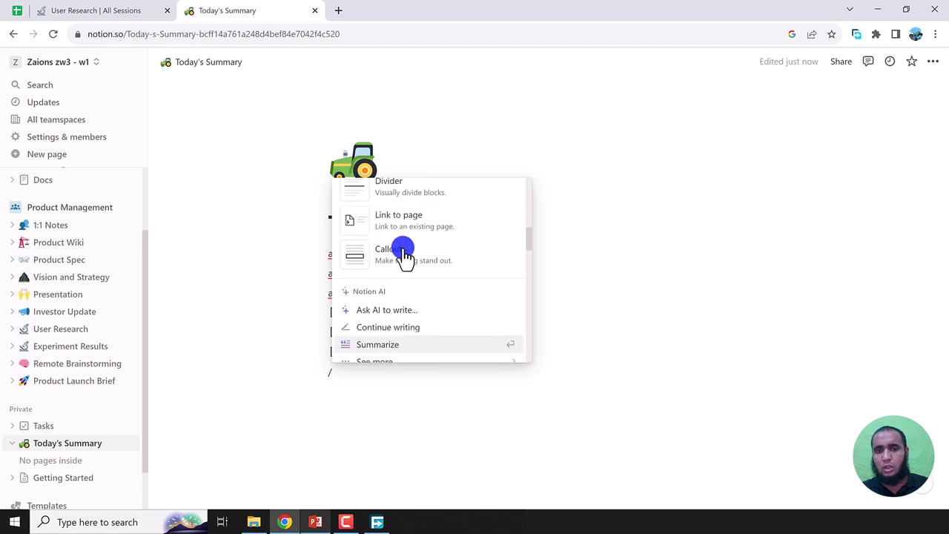
scroll(404, 252, "down", 5)
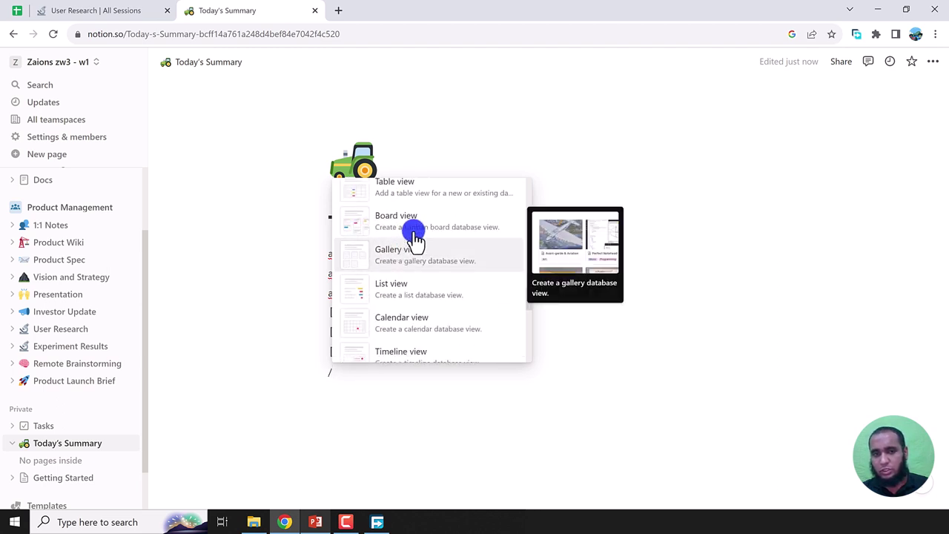
scroll(421, 299, "down", 5)
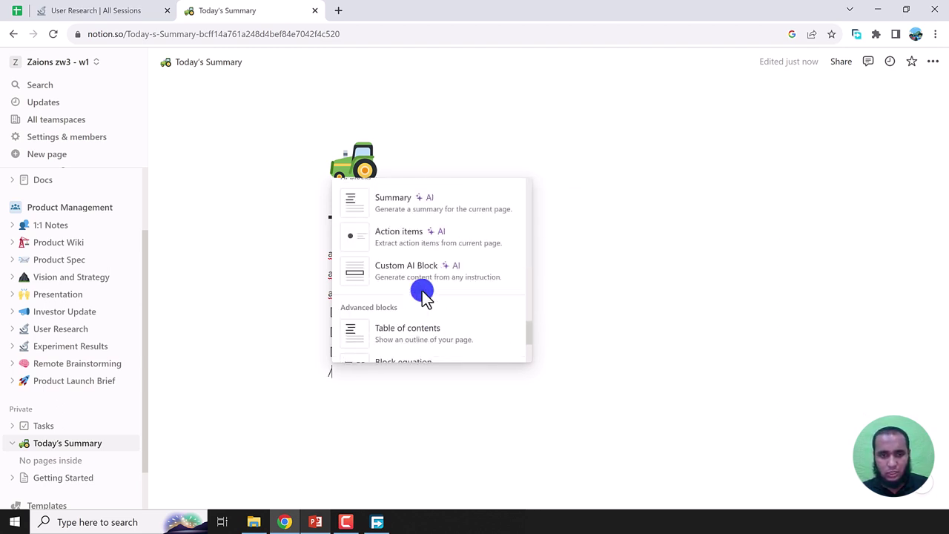
scroll(422, 295, "down", 2)
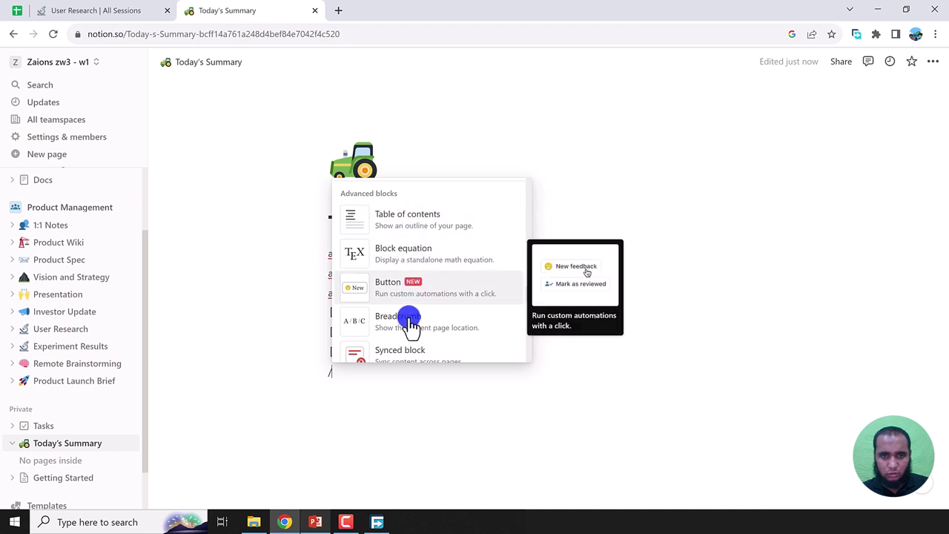
scroll(410, 323, "down", 4)
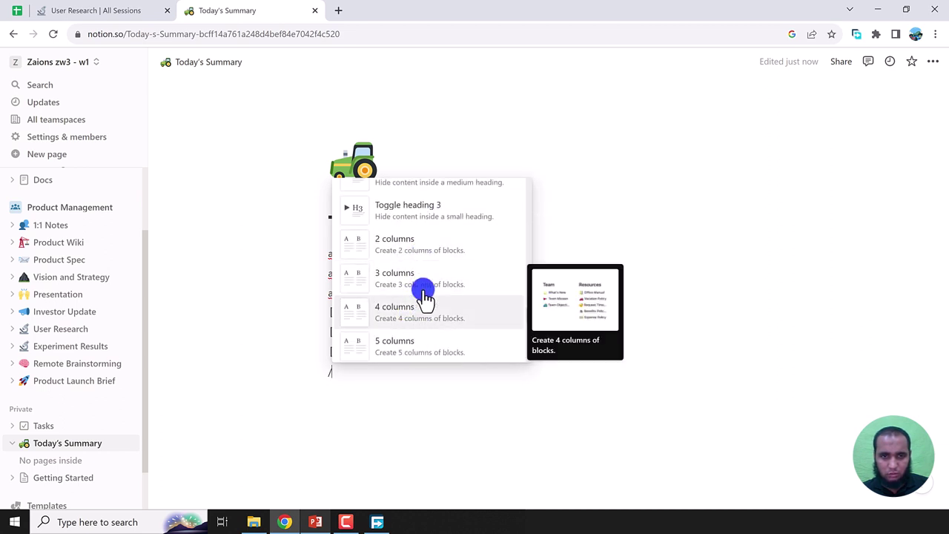
key("BackSpace")
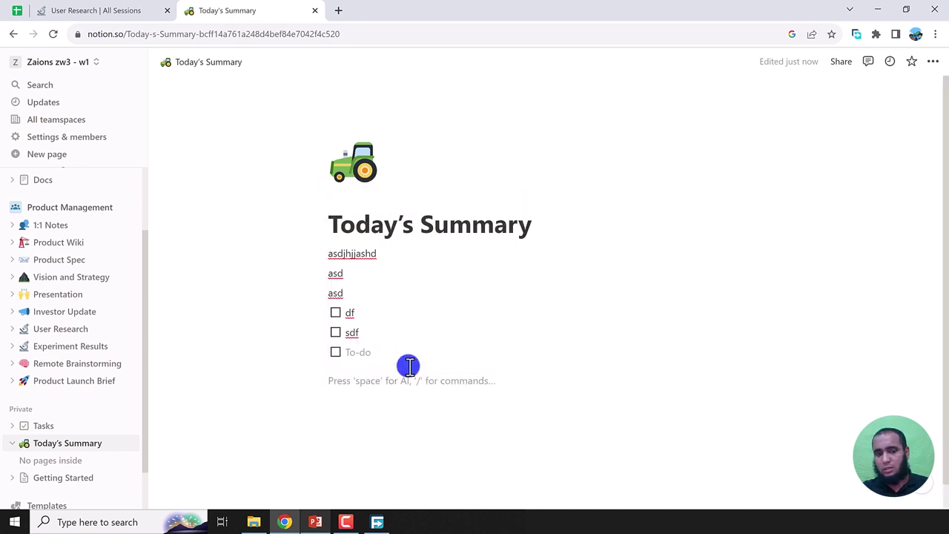
- Enter "ad" in the first column and "sdf" in the second column of the new block
scroll(475, 374, "down", 1)
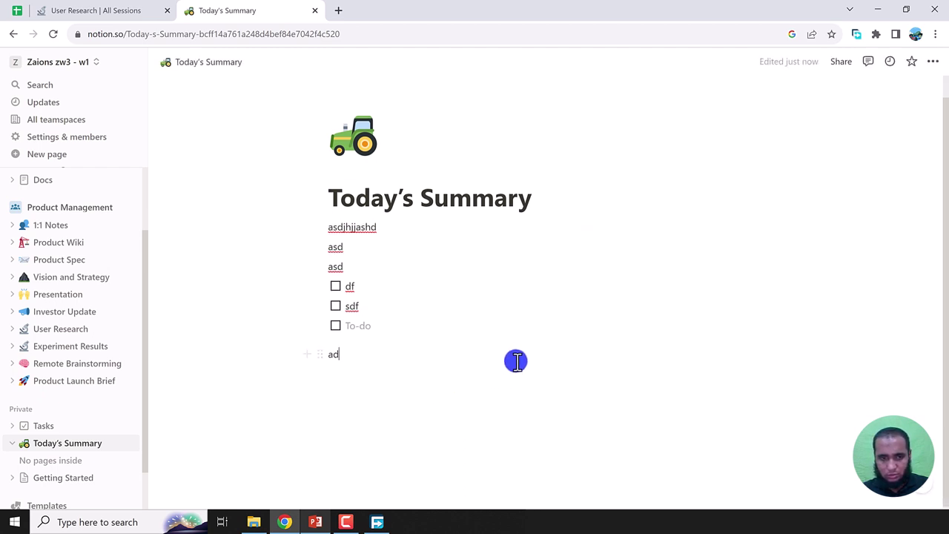
type("sdf")
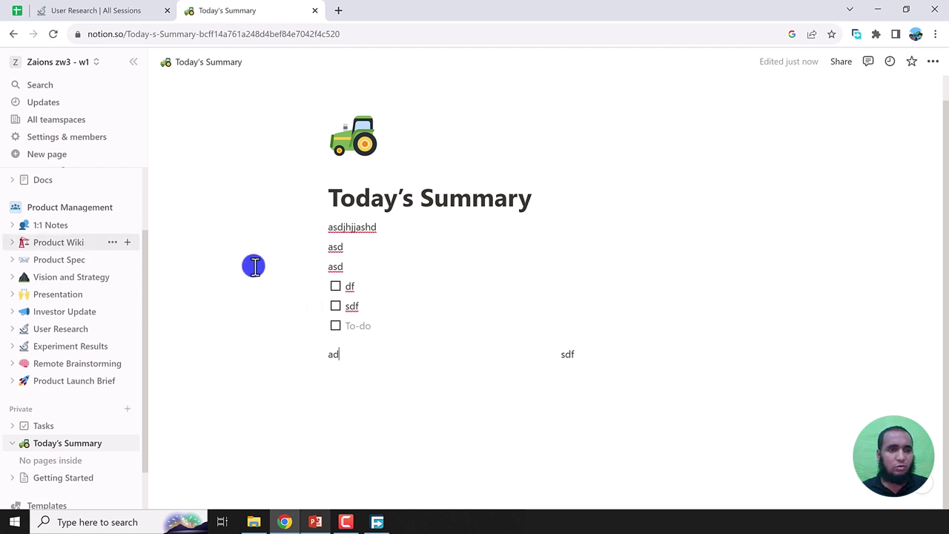
left_click(287, 393)
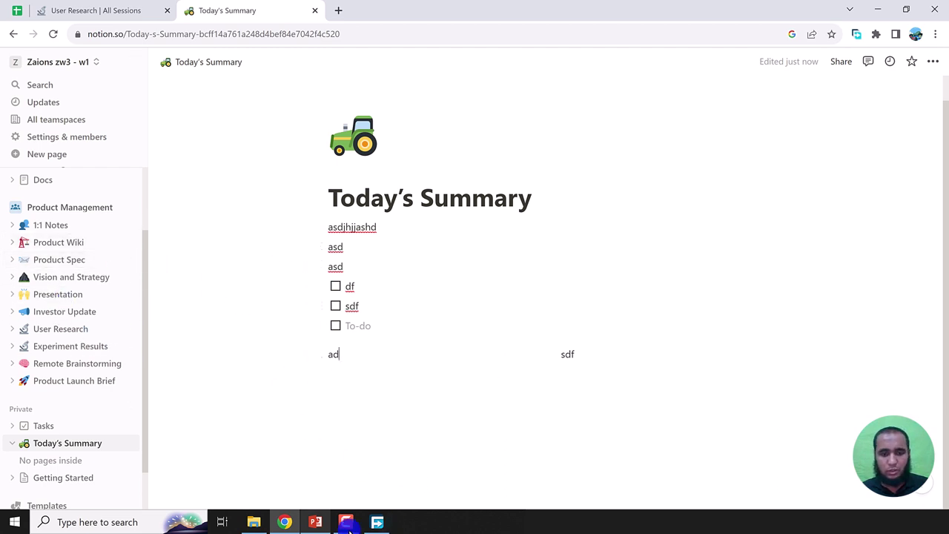
- Switch to the Downloads folder in File Explorer and run the installer Notion Setup 2.0.49.exe
left_click(377, 522)
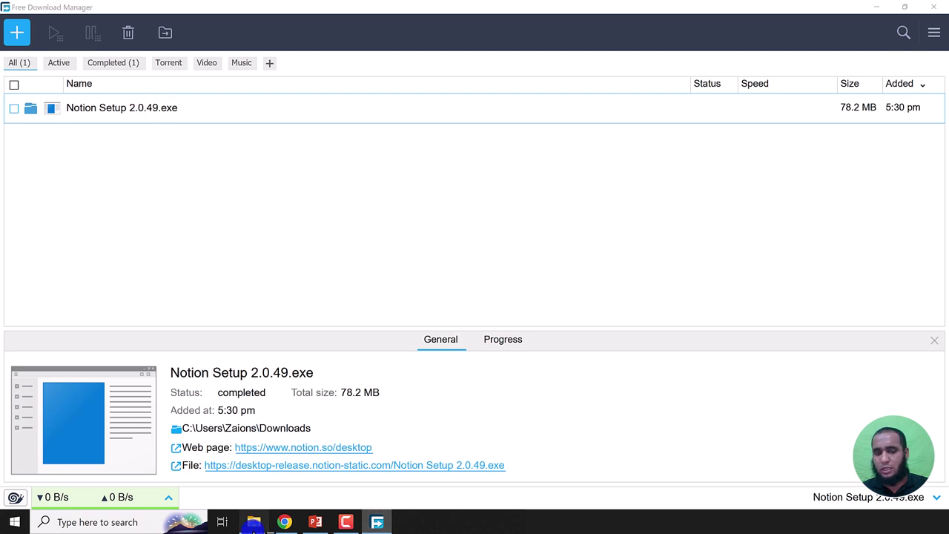
left_click(253, 521)
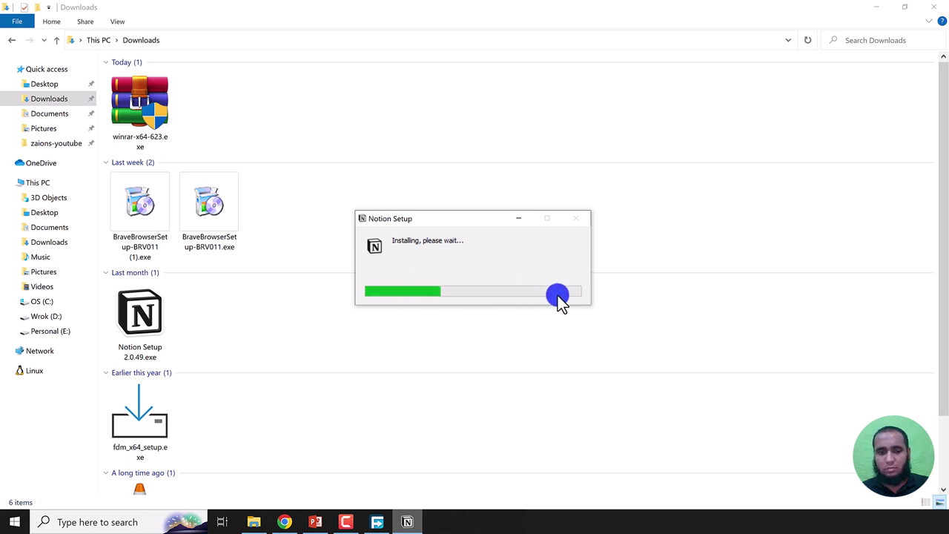
- Highlight the "Basic Useage" point on the PowerPoint slide, and check the progress of the Notion installation
left_click(317, 520)
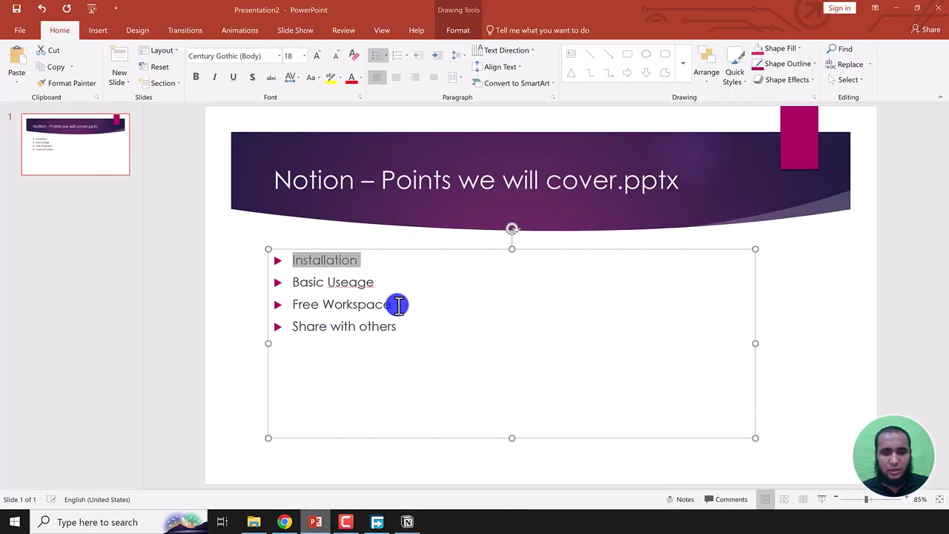
left_click_drag(376, 282, 340, 283)
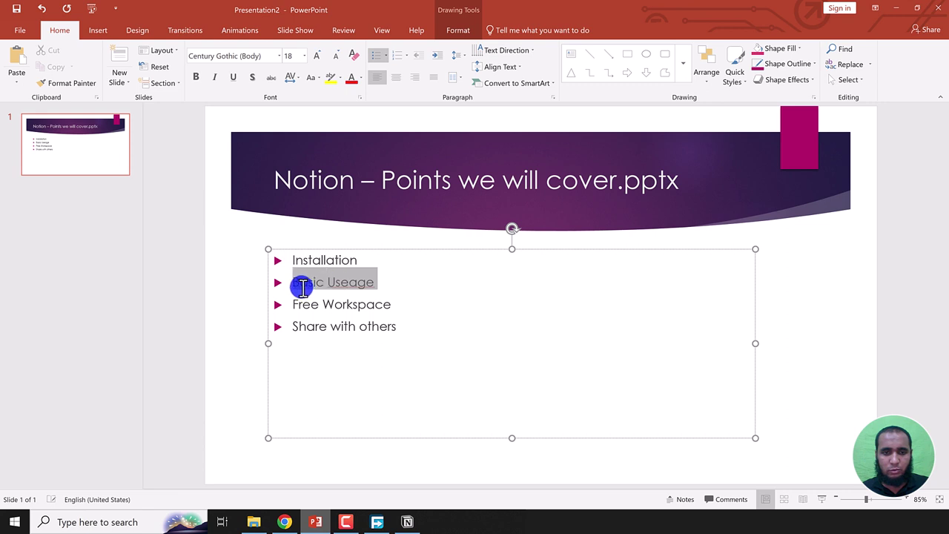
left_click(412, 522)
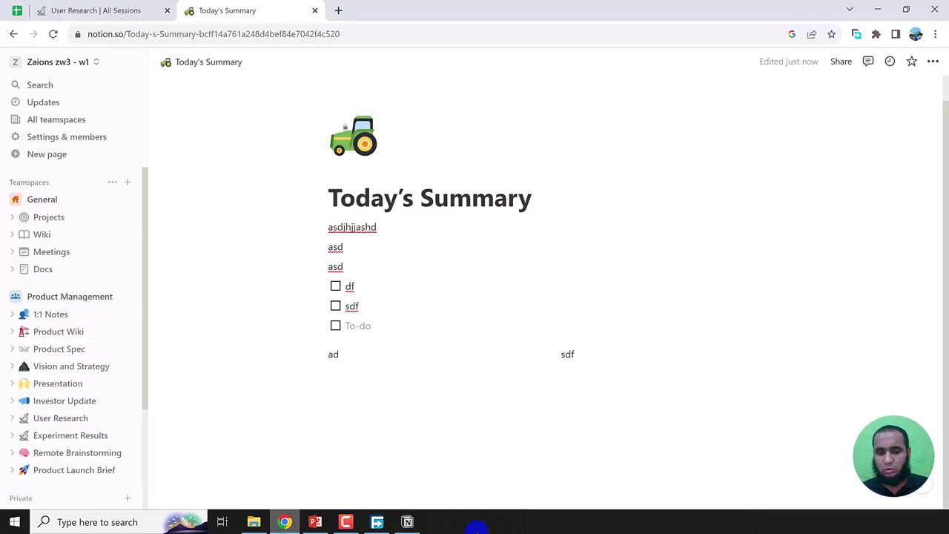
left_click(407, 521)
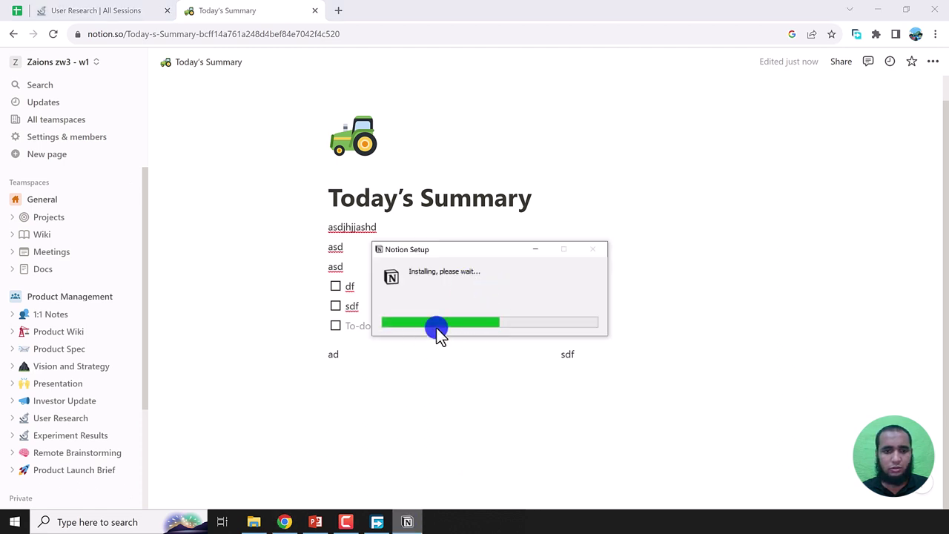
- Open the Product Wiki page under Product Management and look through its sections and Processes gallery
scroll(77, 363, "down", 3)
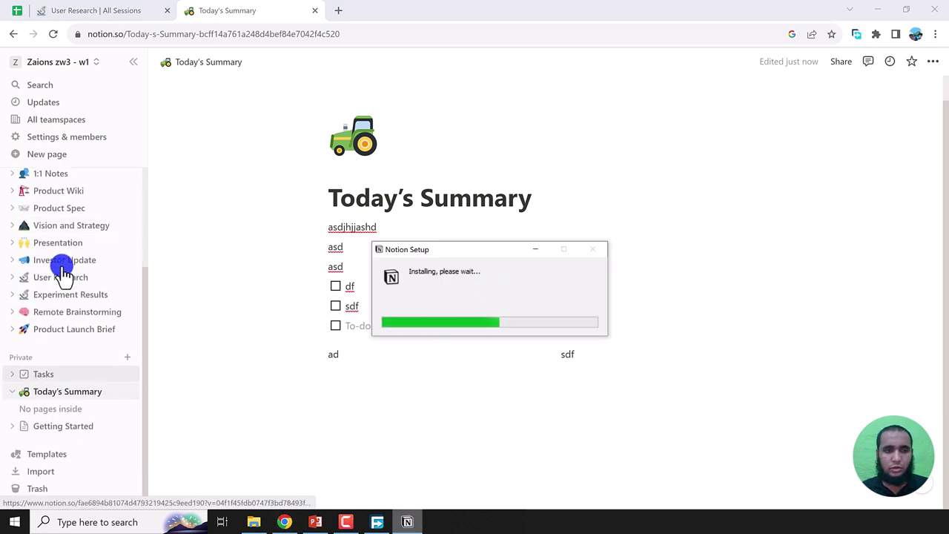
scroll(51, 211, "up", 3)
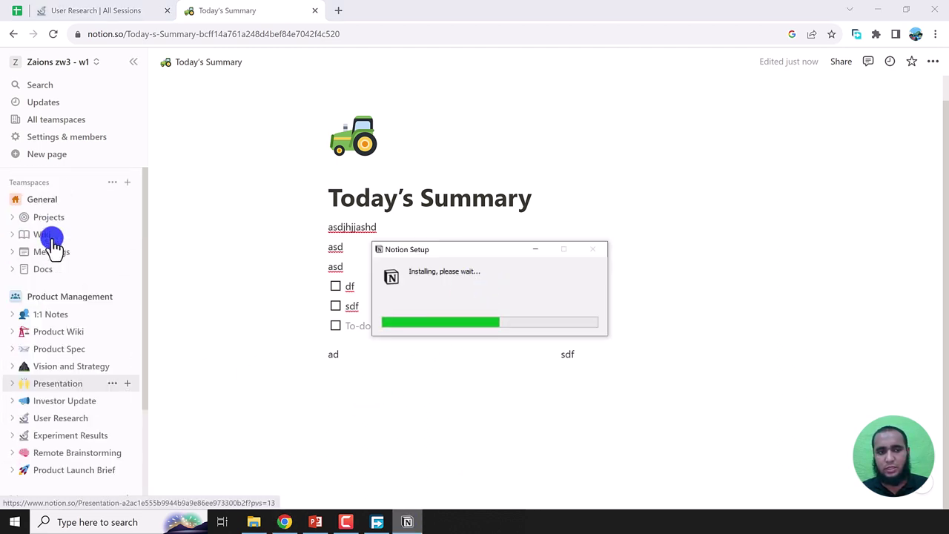
left_click(55, 335)
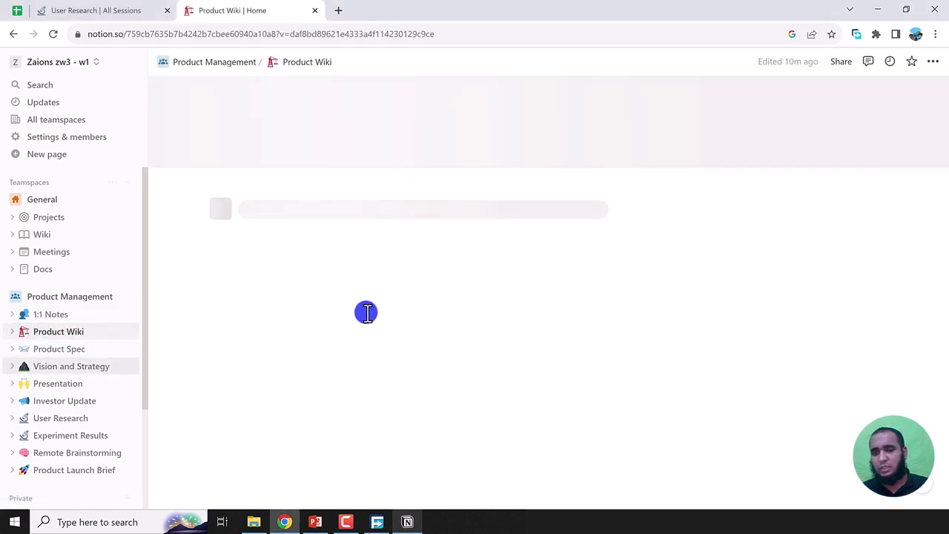
scroll(371, 334, "down", 3)
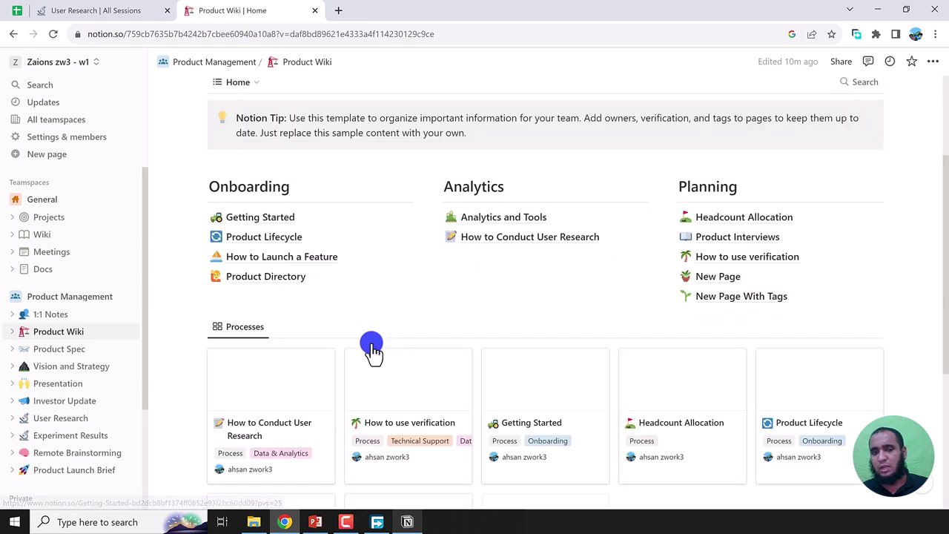
scroll(371, 345, "down", 5)
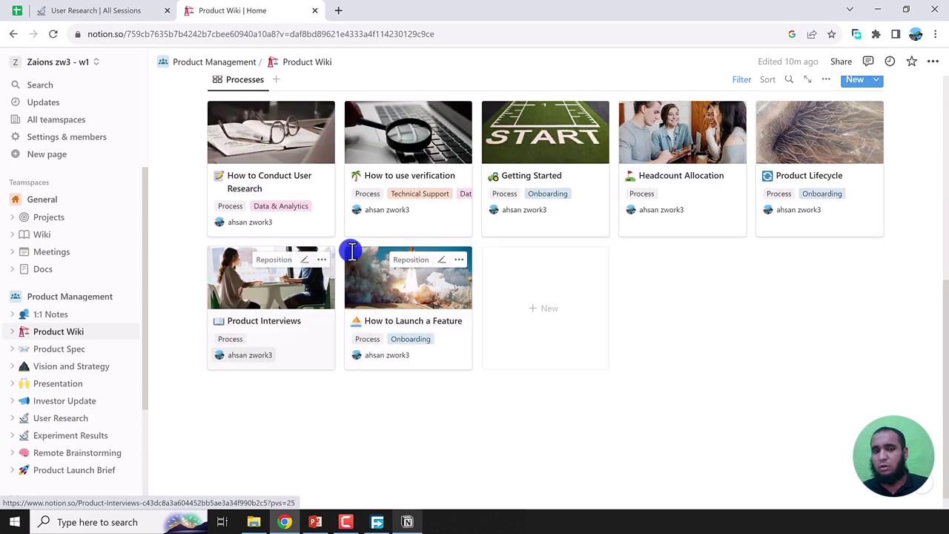
- View the User Research page and read through the Remote Brainstorming template under Product Management
left_click(61, 417)
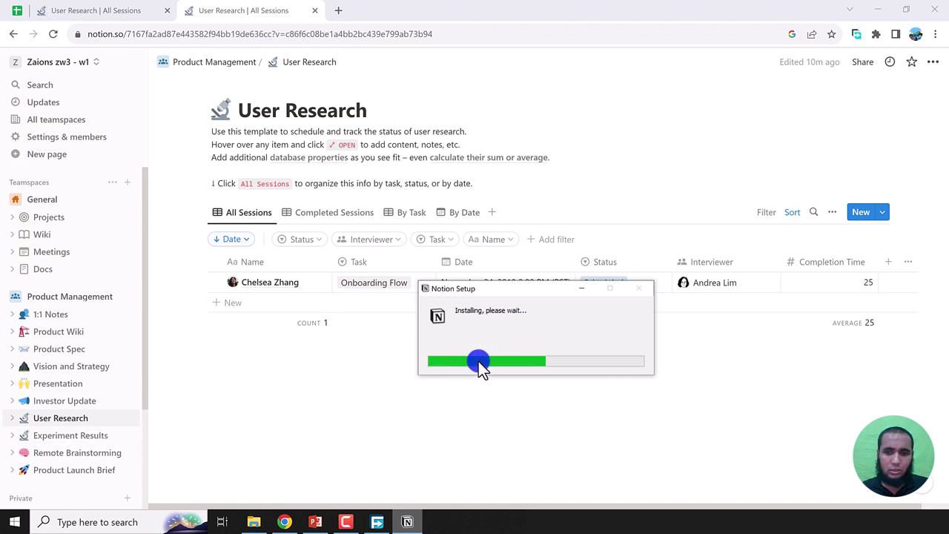
left_click(88, 454)
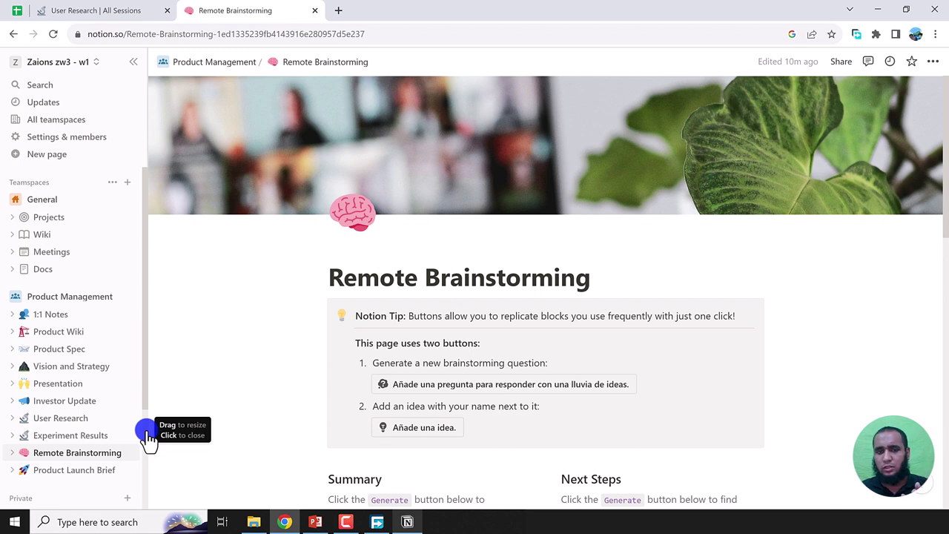
left_click(407, 364)
scroll(445, 312, "down", 3)
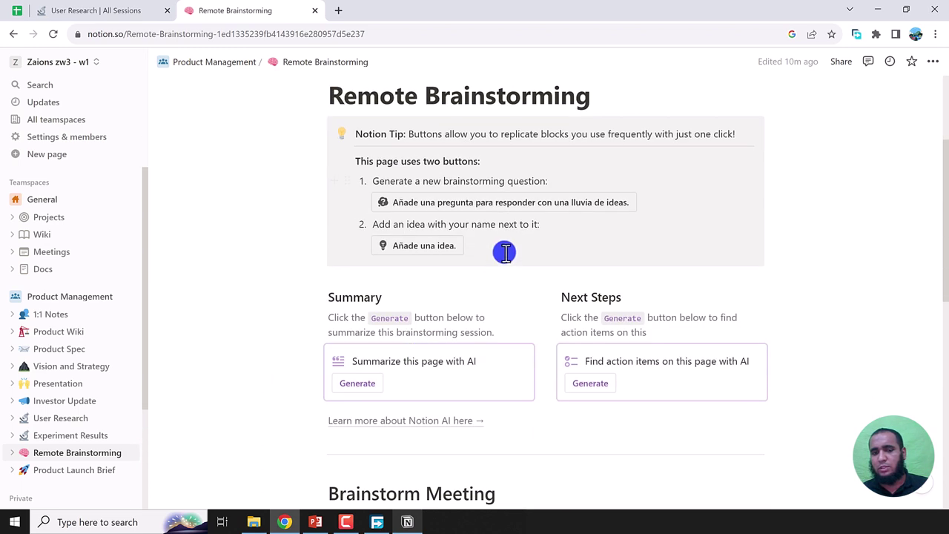
scroll(613, 364, "down", 8)
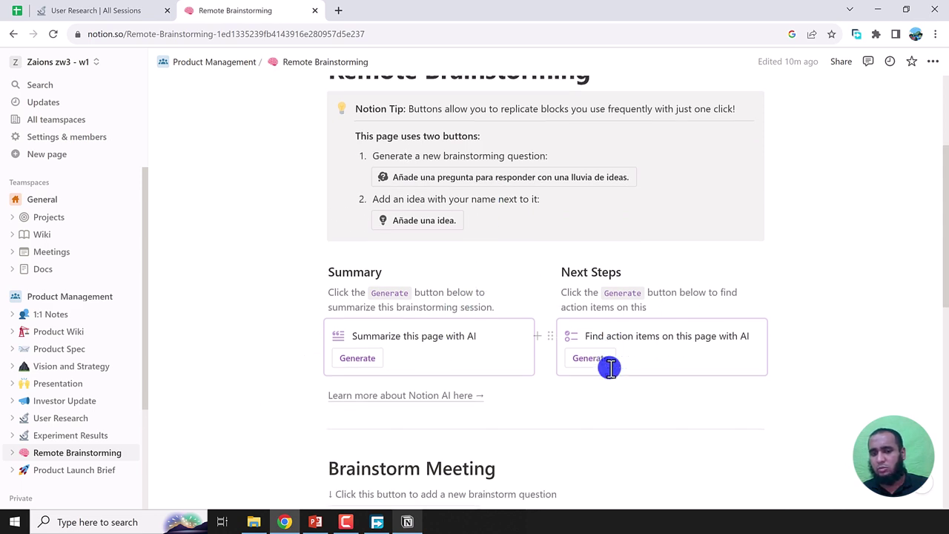
scroll(497, 380, "up", 15)
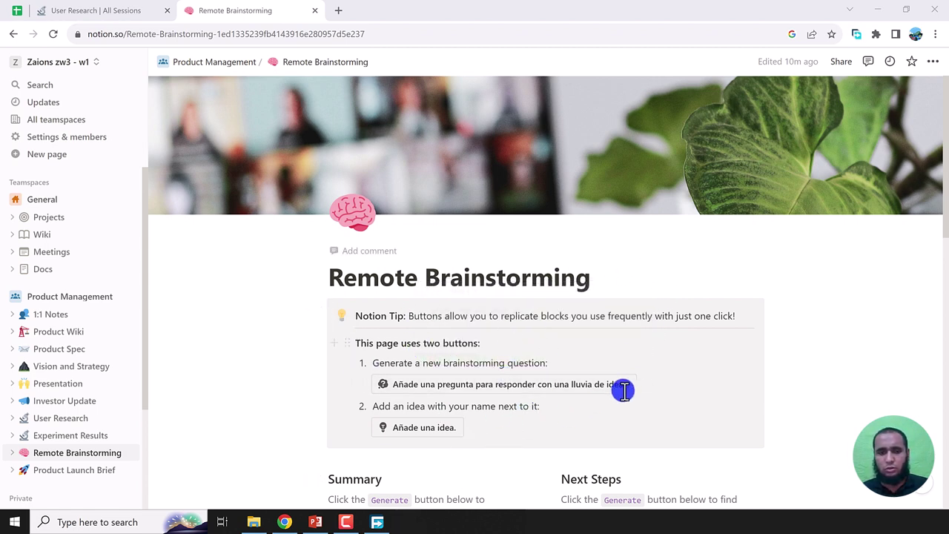
- Launch the newly installed Notion desktop app from Windows
left_click(13, 521)
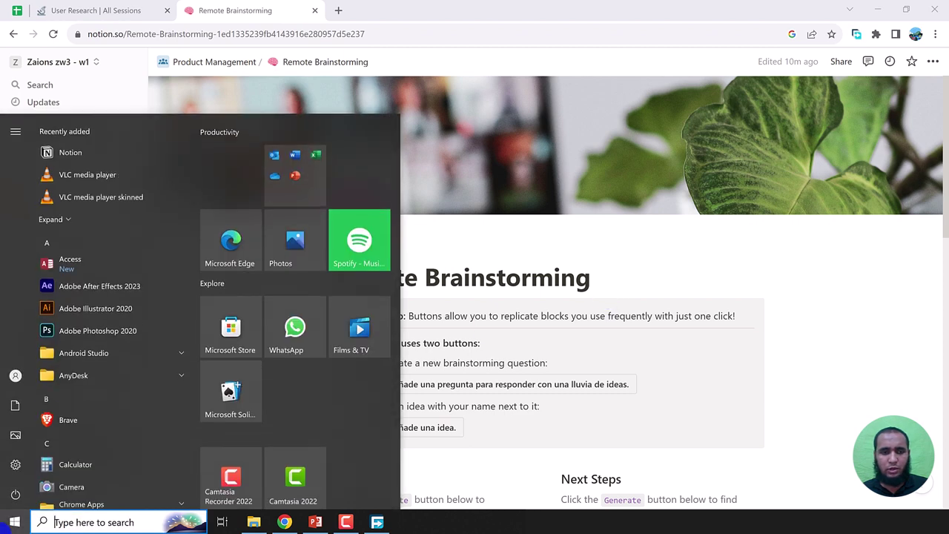
left_click(99, 152)
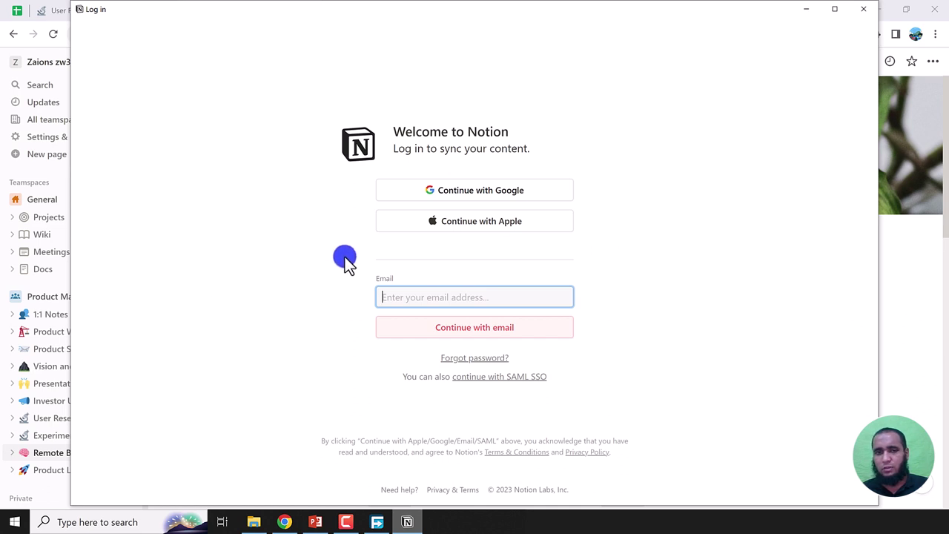
- Log in to the Notion desktop app with the existing Google account and allow the browser to open Notion
left_click(475, 190)
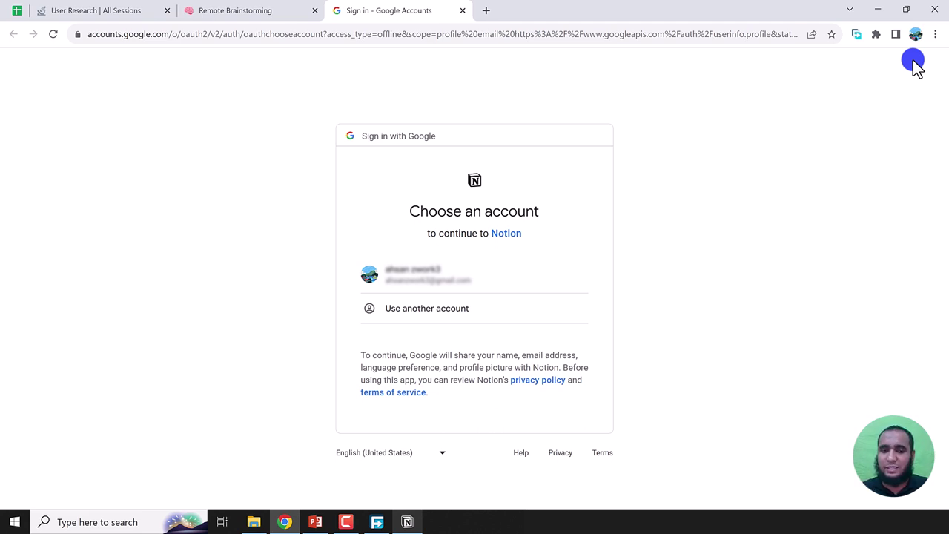
left_click(463, 282)
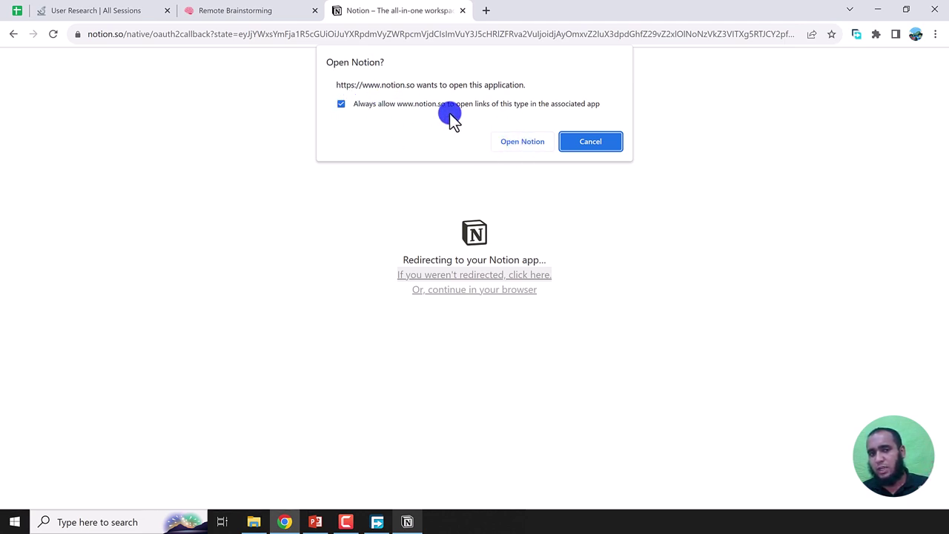
left_click(515, 143)
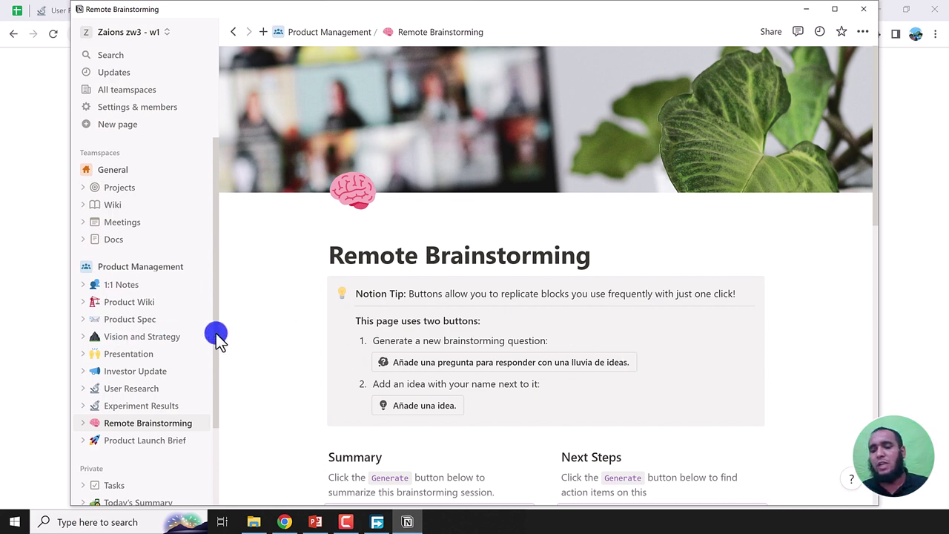
- Return to the browser and close the Notion redirect page and the Remote Brainstorming page
left_click(932, 294)
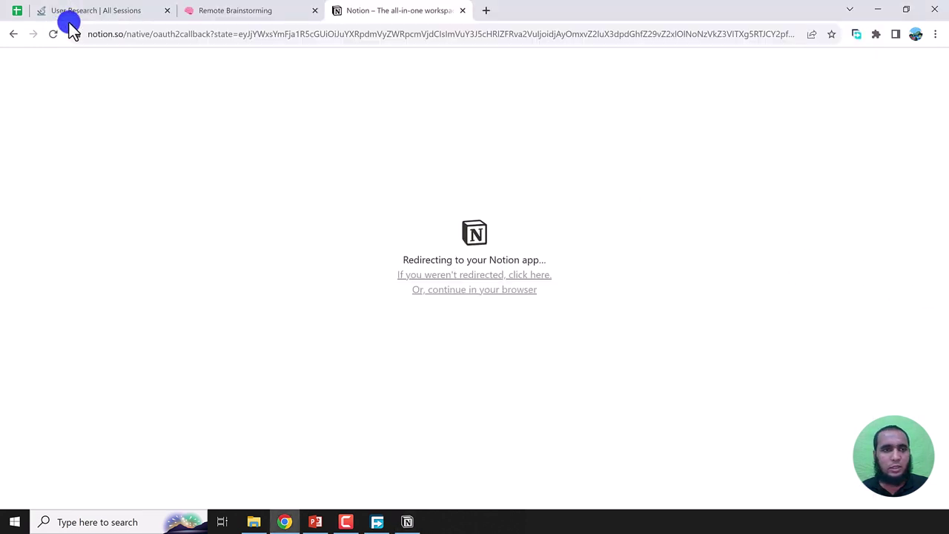
key("ctrl+w")
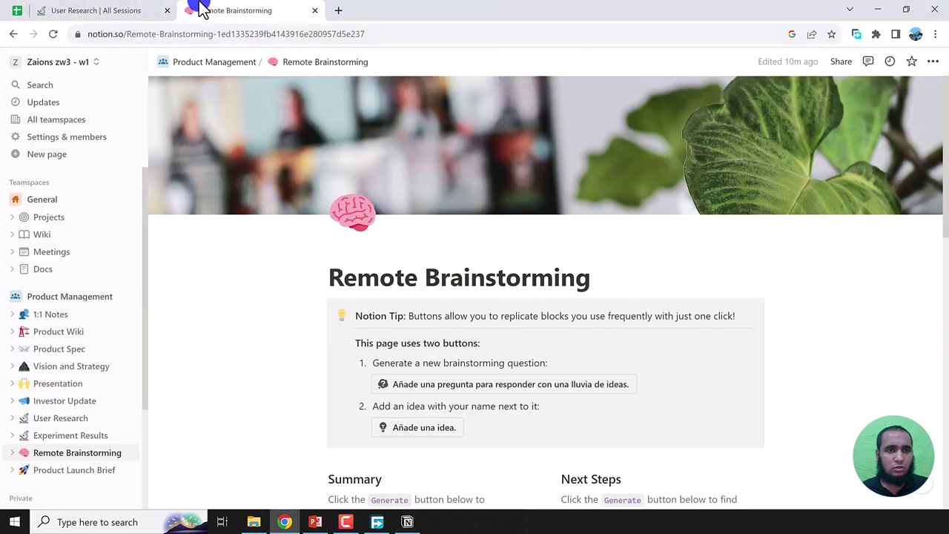
key("ctrl+w")
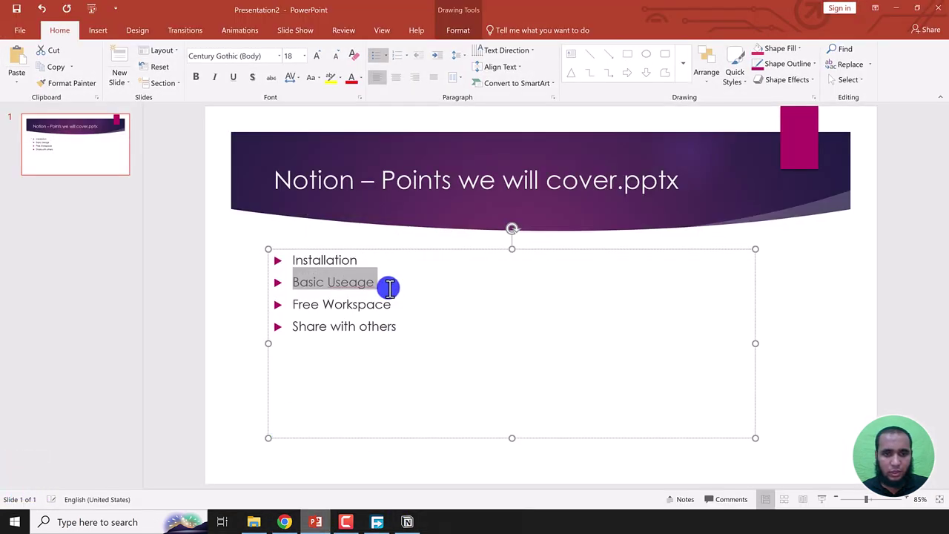
- Strike through the "Installation" and "Basic Useage" points on the PowerPoint slide and select the "Free Workspace" point
left_click(387, 283)
left_click_drag(376, 265, 275, 256)
left_click(265, 77)
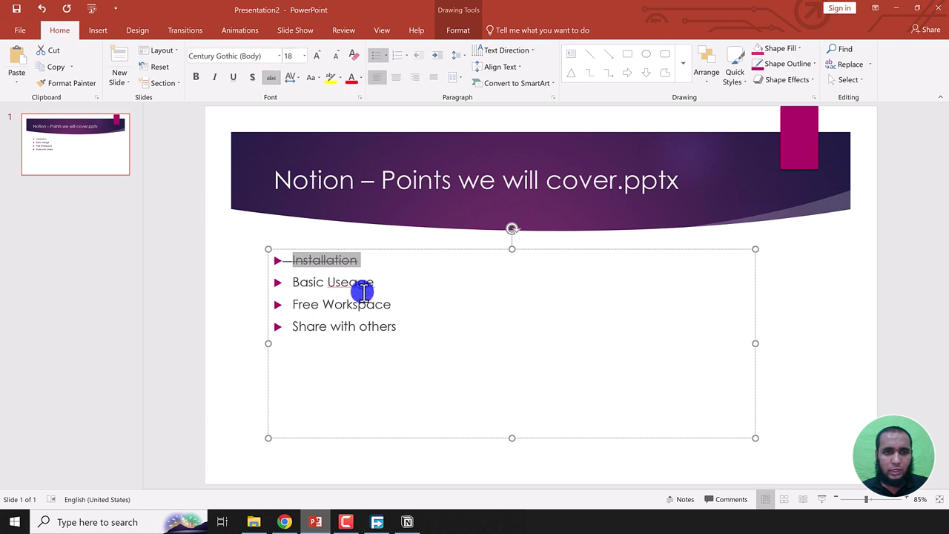
left_click_drag(380, 284, 294, 278)
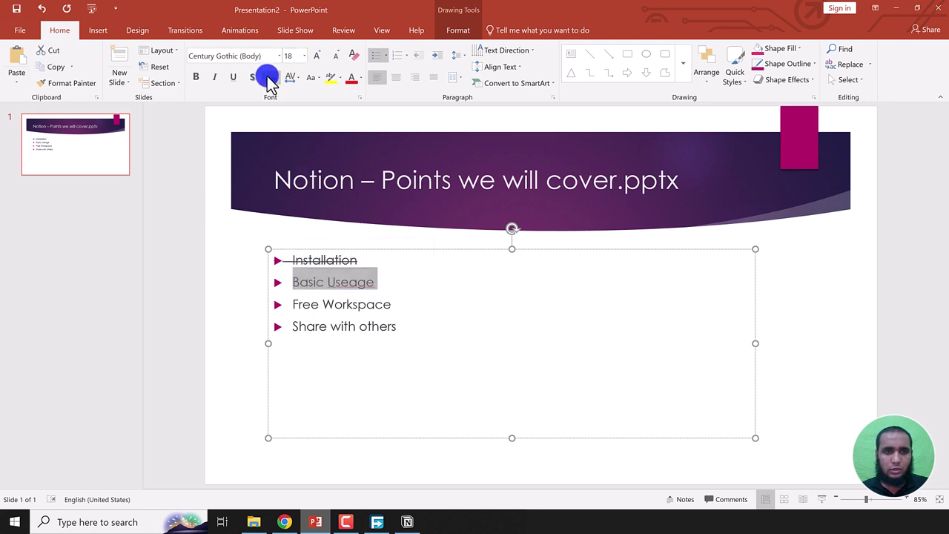
left_click(268, 78)
left_click_drag(401, 305, 294, 303)
- Switch to the Notion desktop app and collapse the General teamspace's page list
left_click(407, 521)
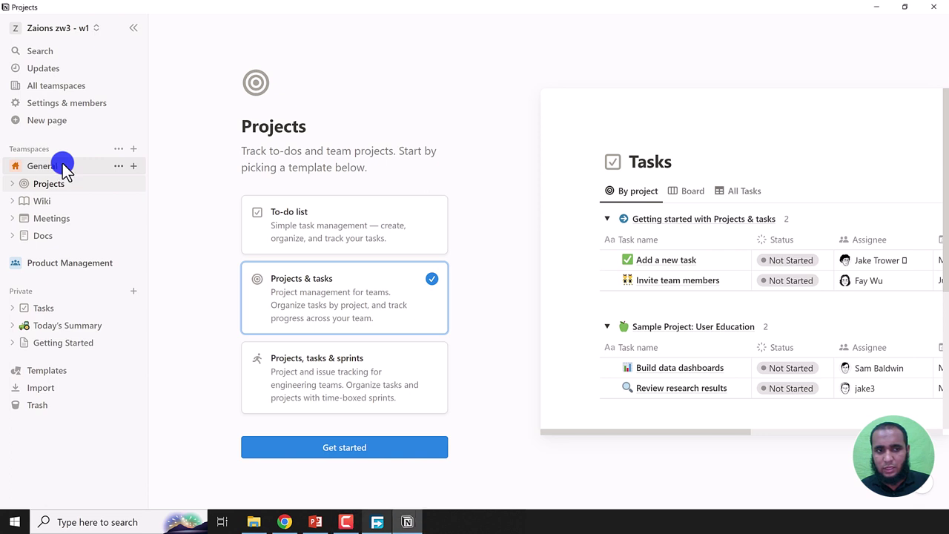
left_click(63, 168)
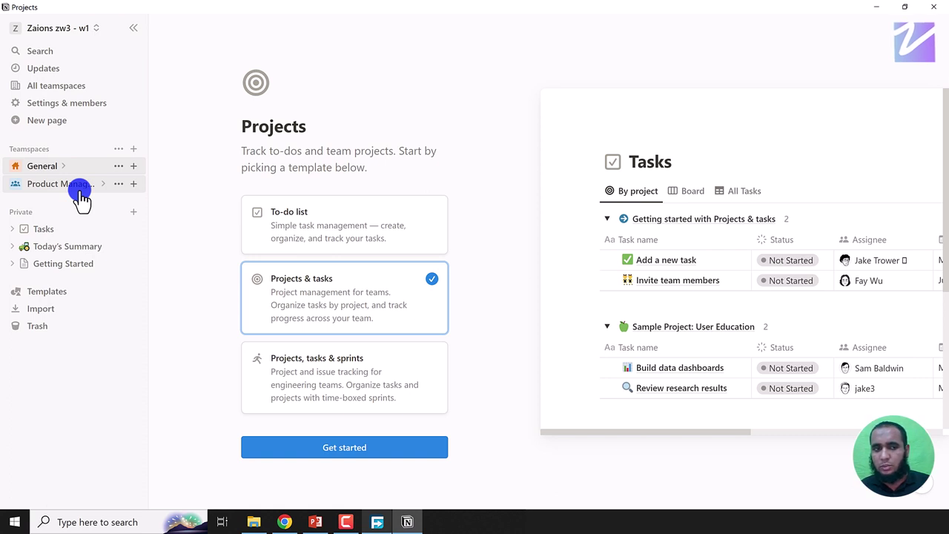
left_click_drag(83, 196, 48, 191)
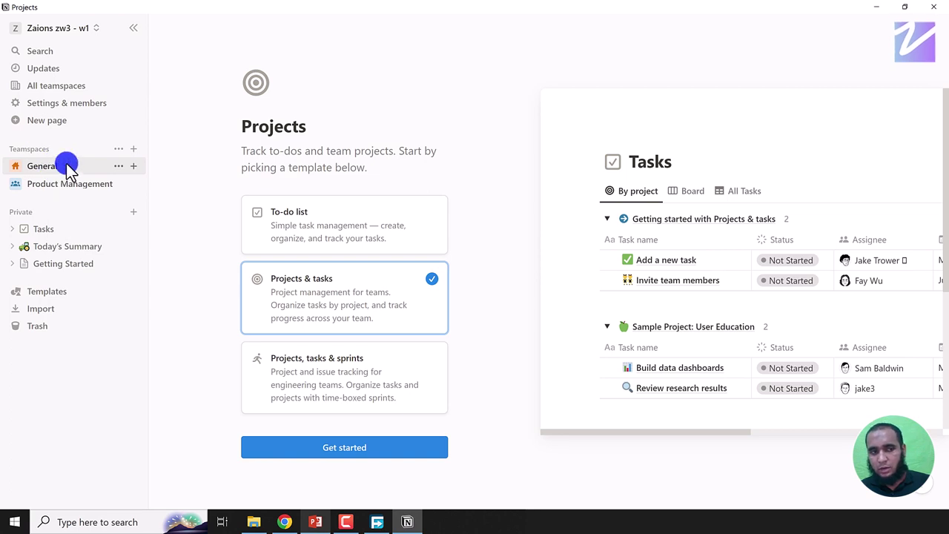
- Start a new teamspace named Zaions using the Blank template
left_click(136, 153)
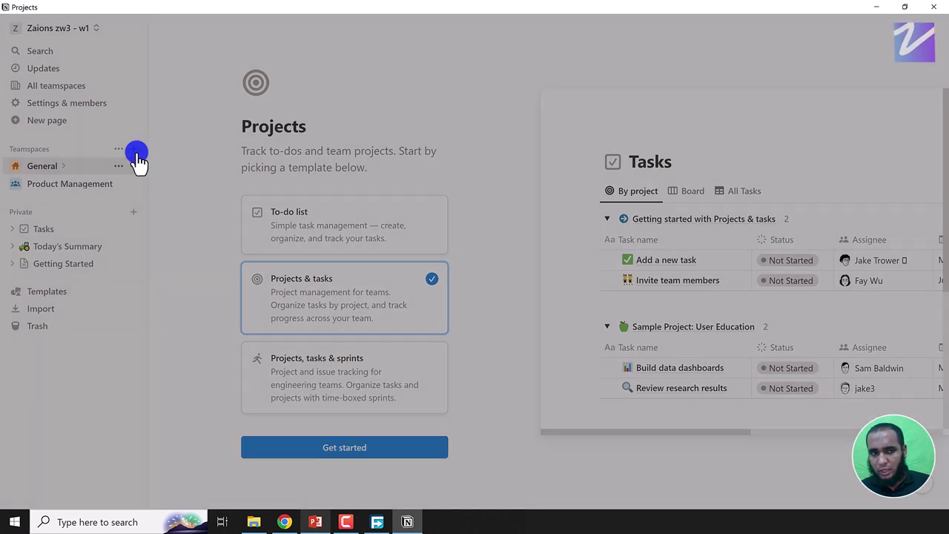
left_click(386, 187)
type("sdfsdfsdf")
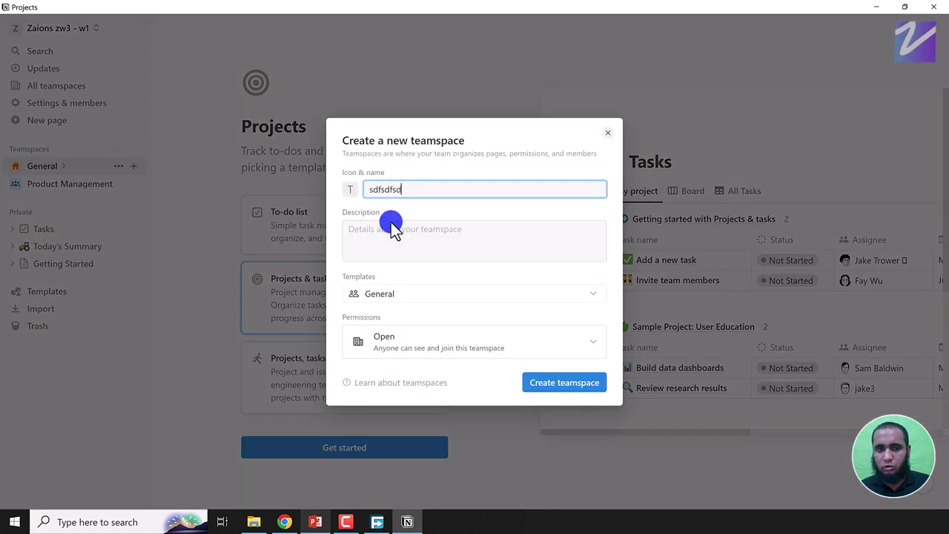
double_click(408, 192)
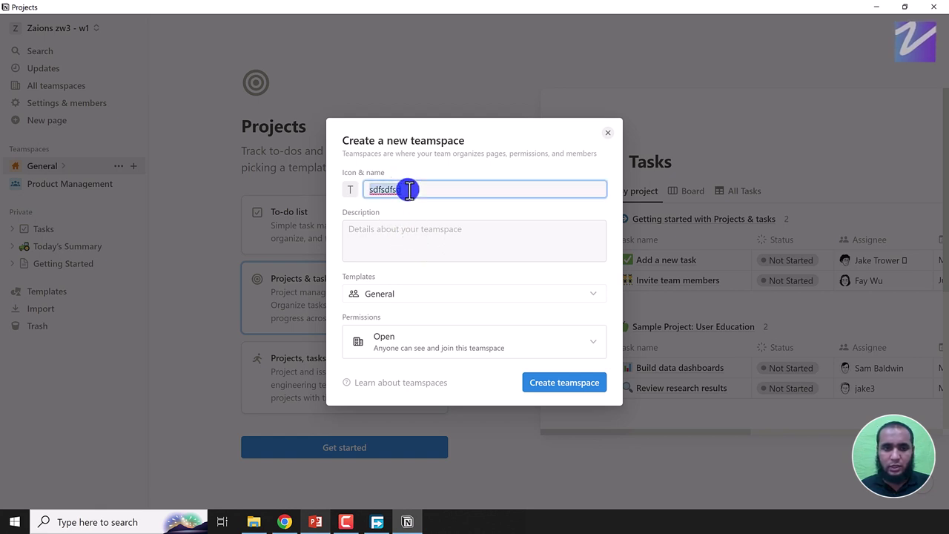
type("Zaions")
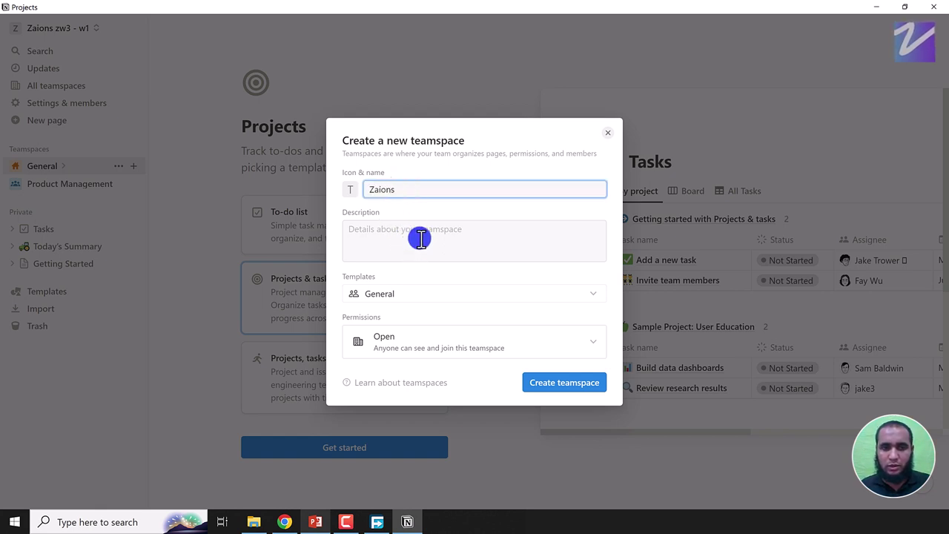
left_click(419, 236)
left_click(397, 187)
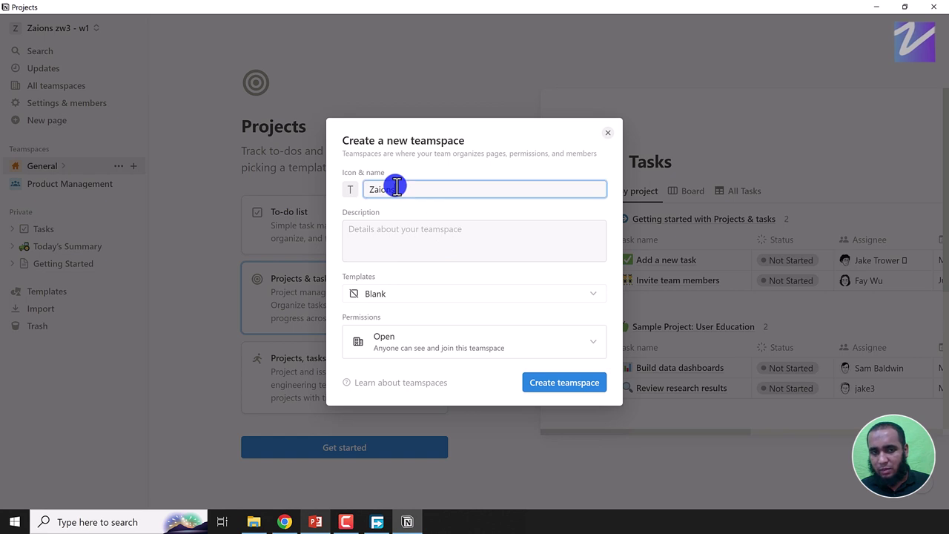
left_click(381, 303)
left_click(391, 290)
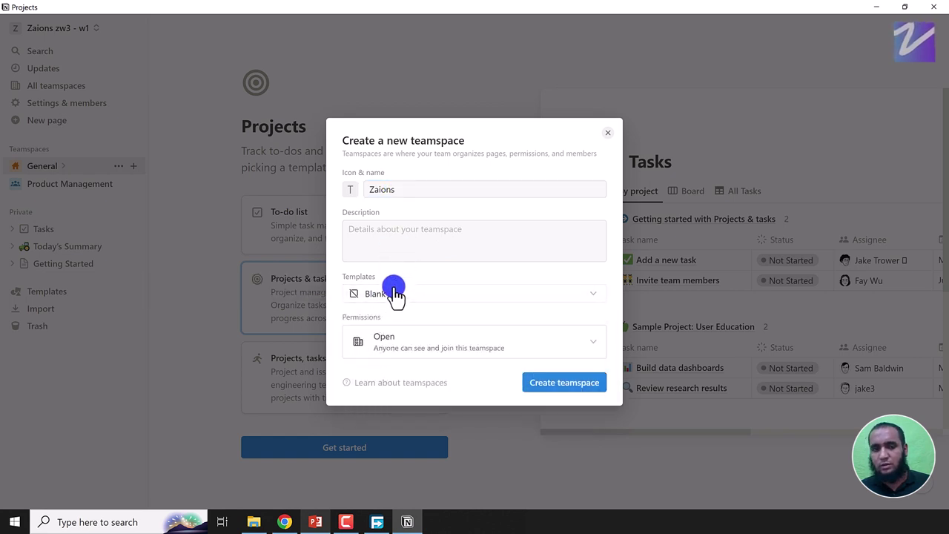
- Set the new teamspace's permissions to Closed and create the teamspace
left_click(394, 353)
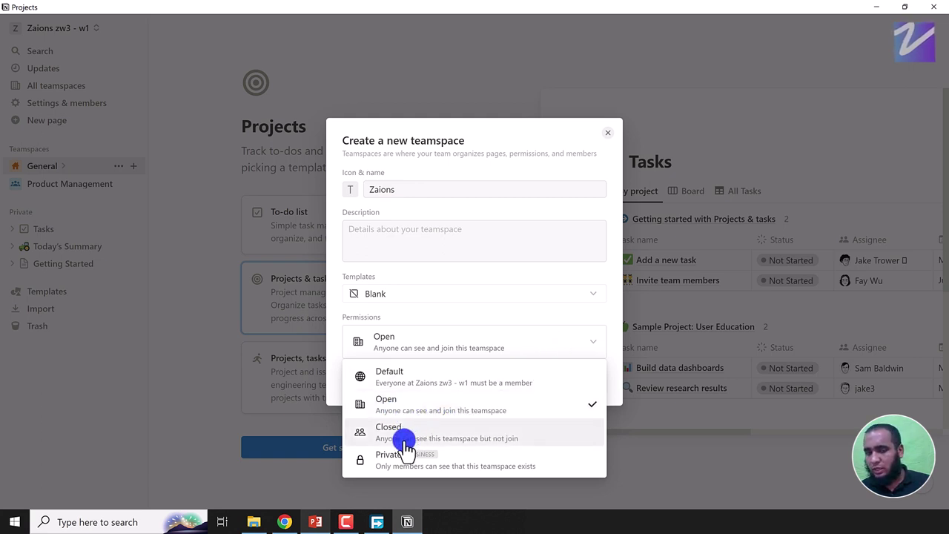
left_click(485, 433)
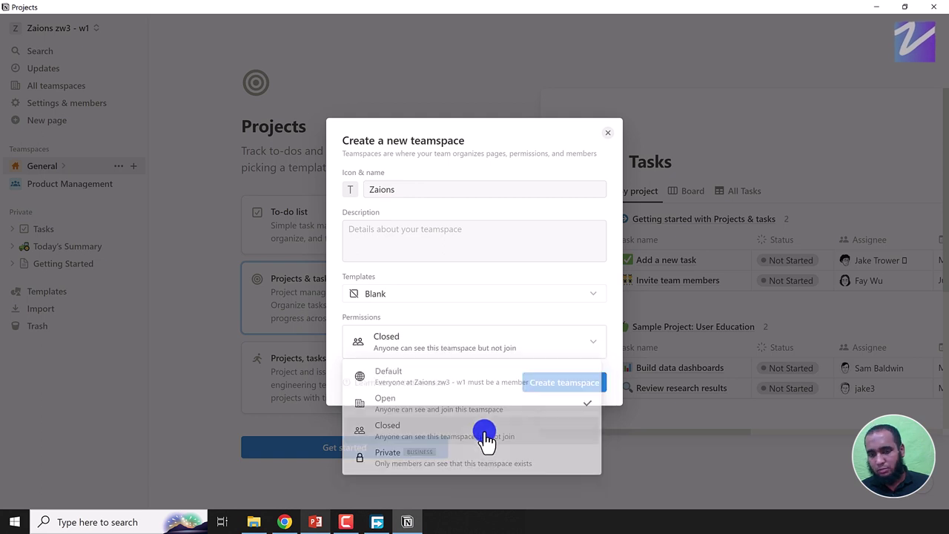
left_click(519, 341)
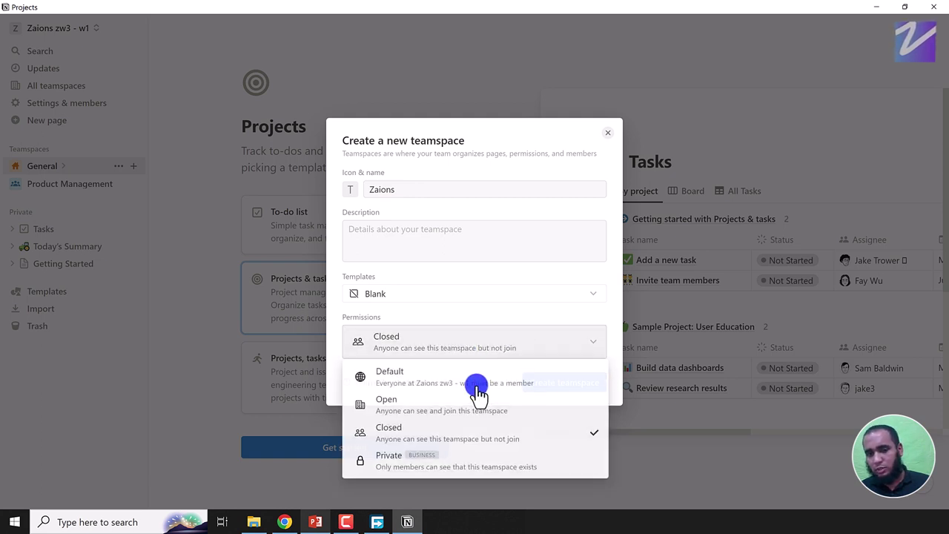
left_click(476, 315)
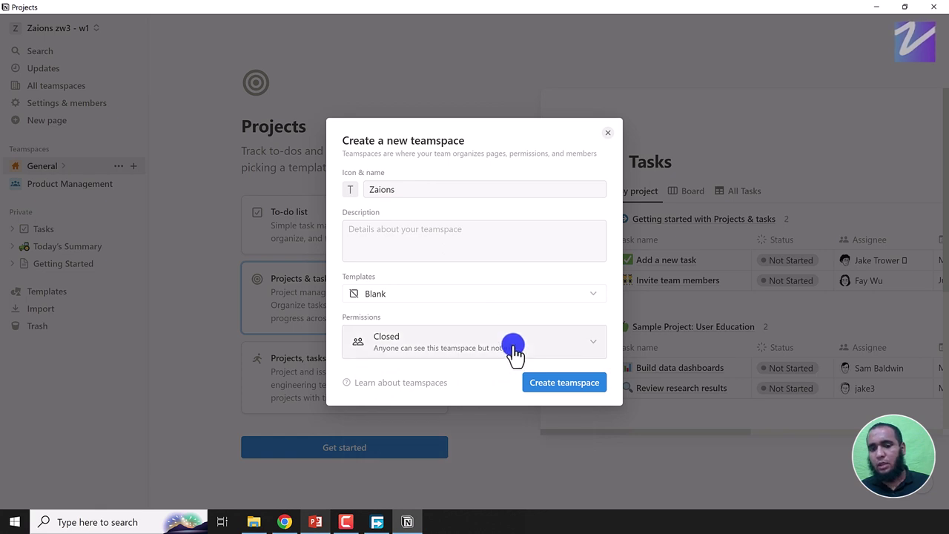
left_click(547, 391)
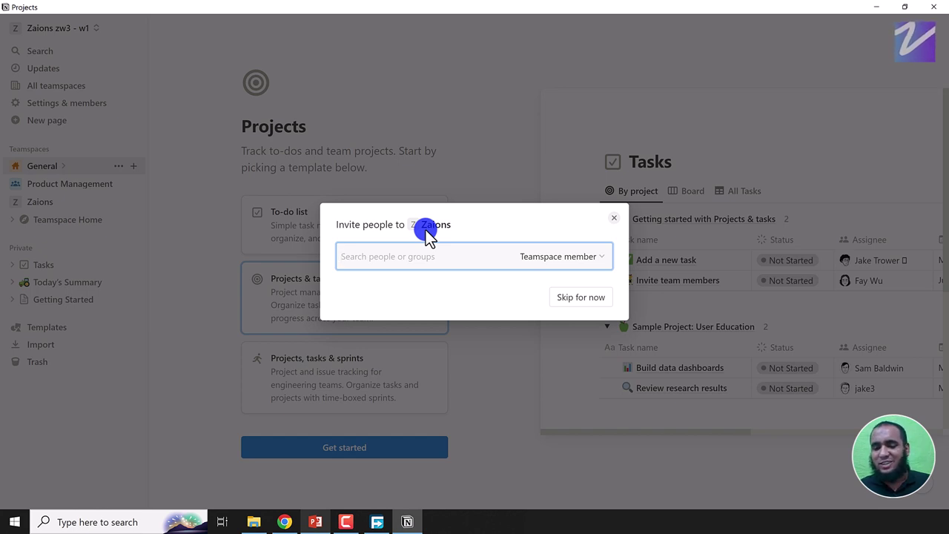
- Search for a person to invite to the Zaions teamspace
left_click(341, 226)
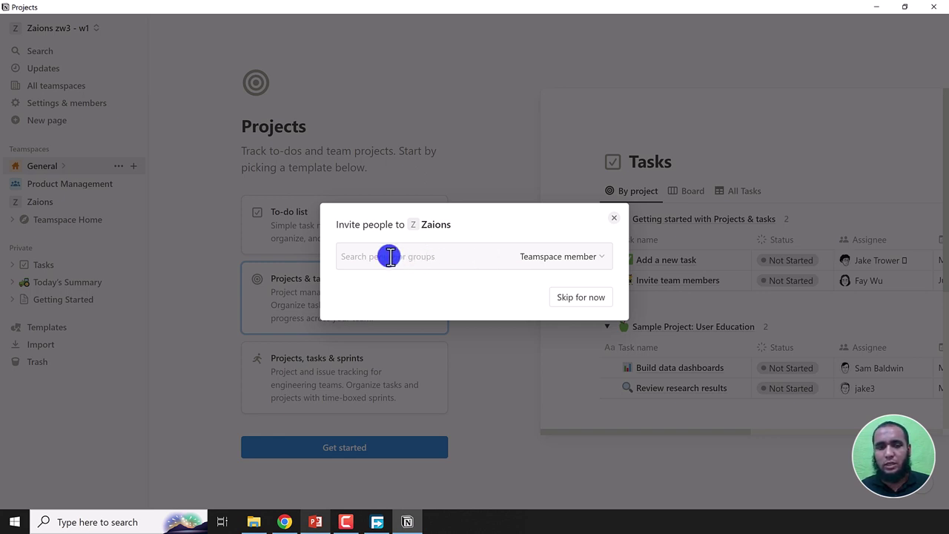
left_click(390, 256)
type("aon")
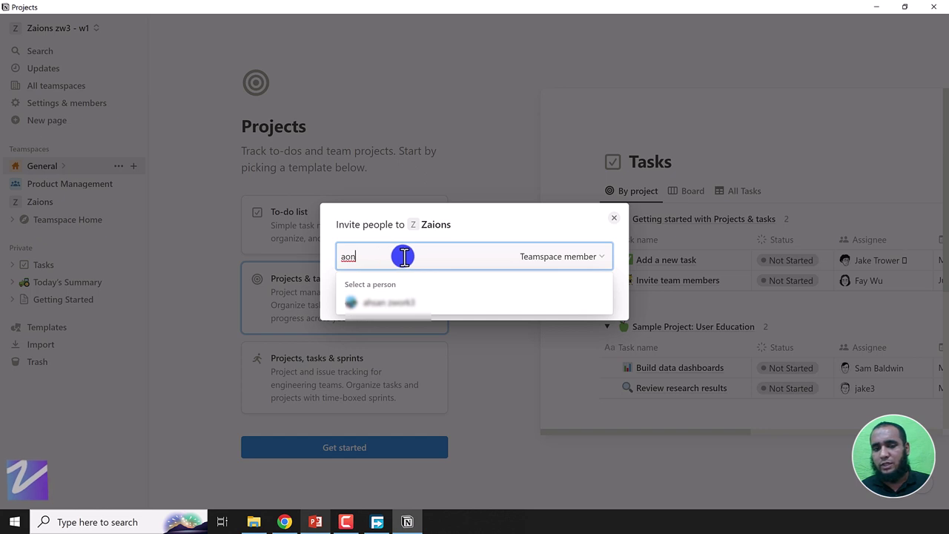
left_click(451, 228)
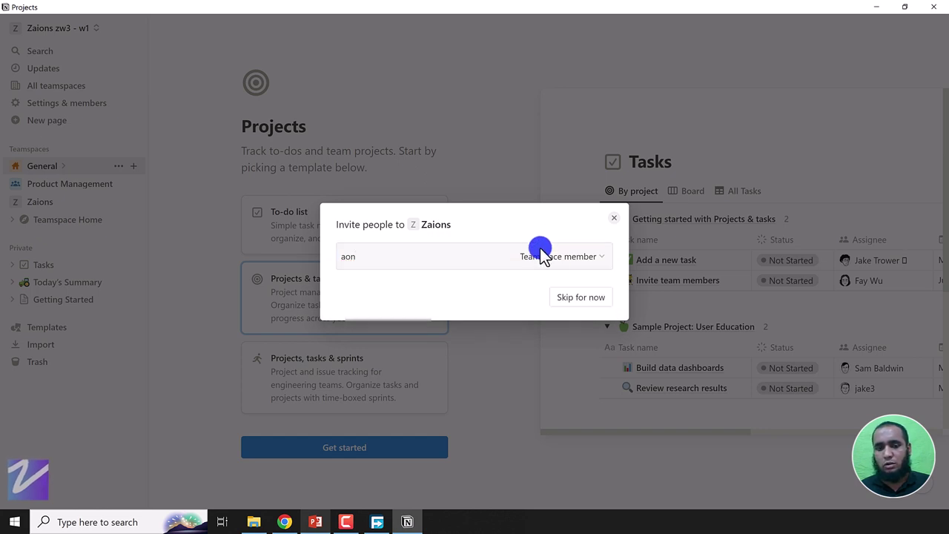
- Review the teamspace owner and member roles for invitees, and skip inviting people for now
left_click(583, 259)
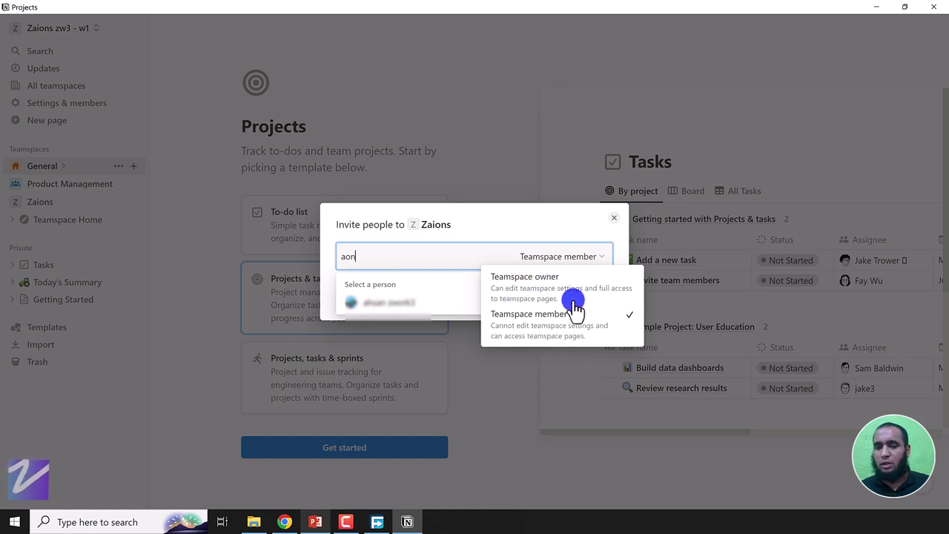
left_click(519, 229)
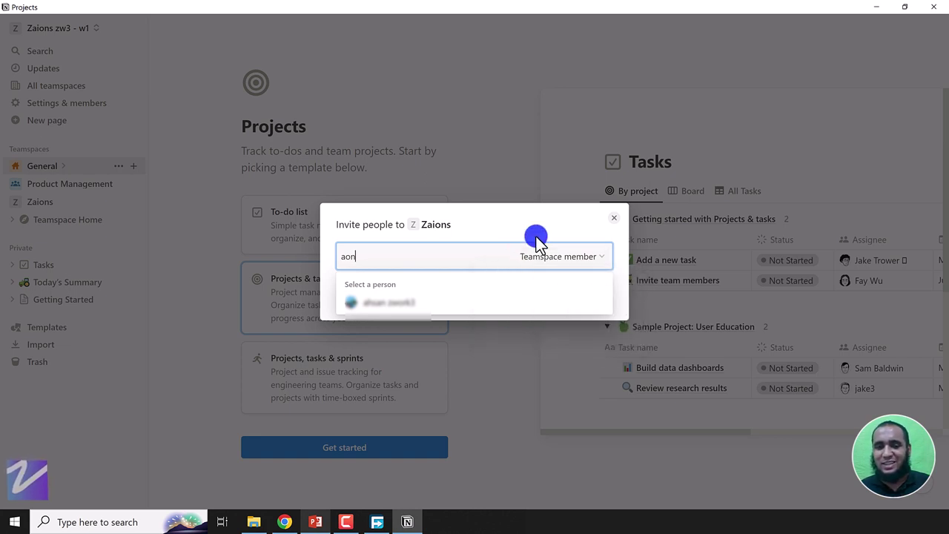
left_click(538, 238)
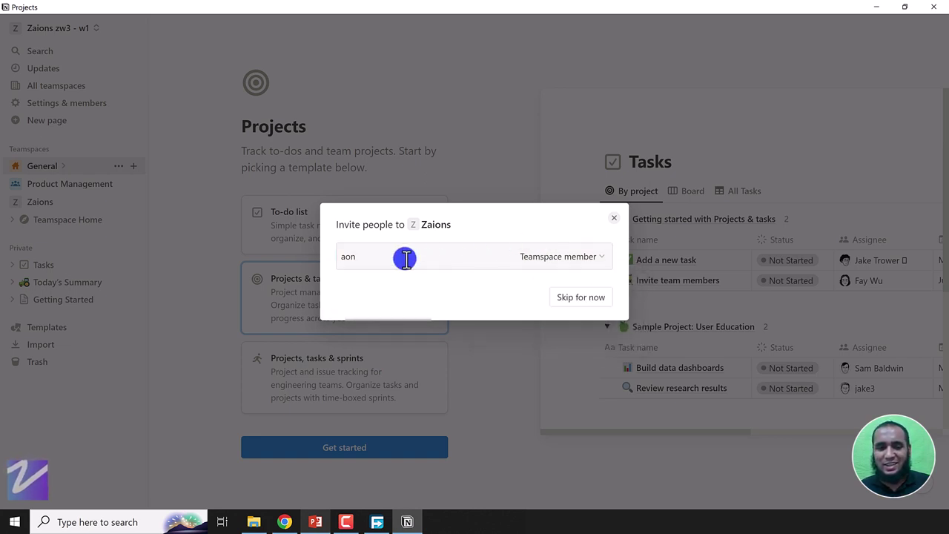
left_click(581, 297)
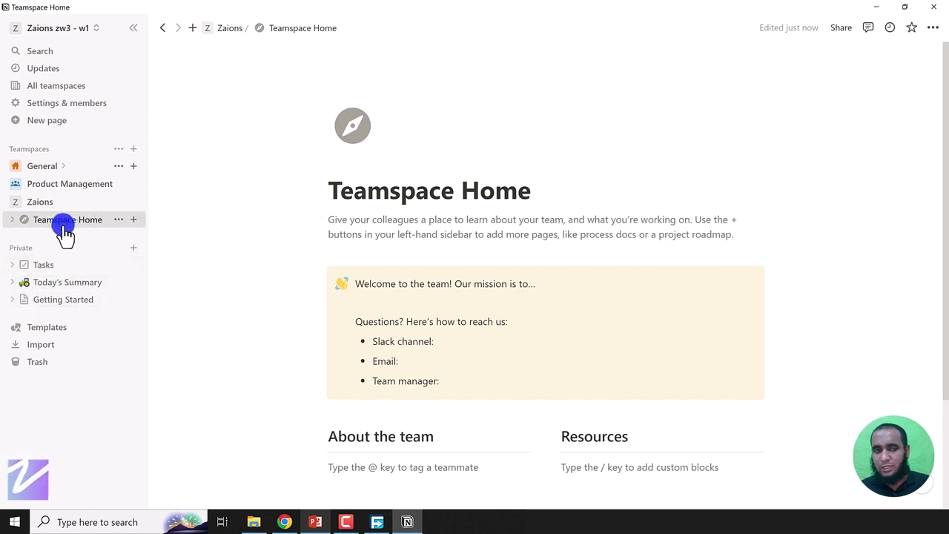
- Expand Teamspace Home under Zaions and look at the teamspace's options for adding members
left_click(13, 221)
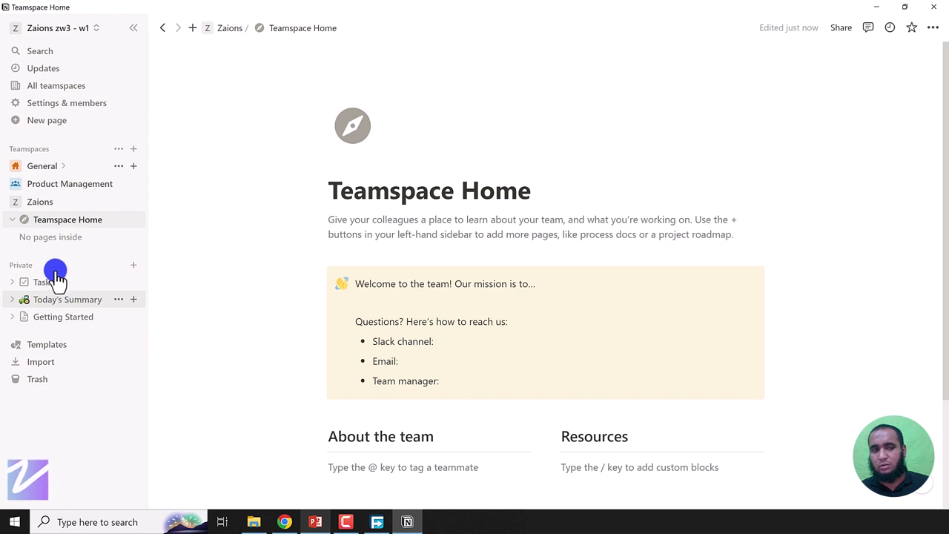
left_click(119, 201)
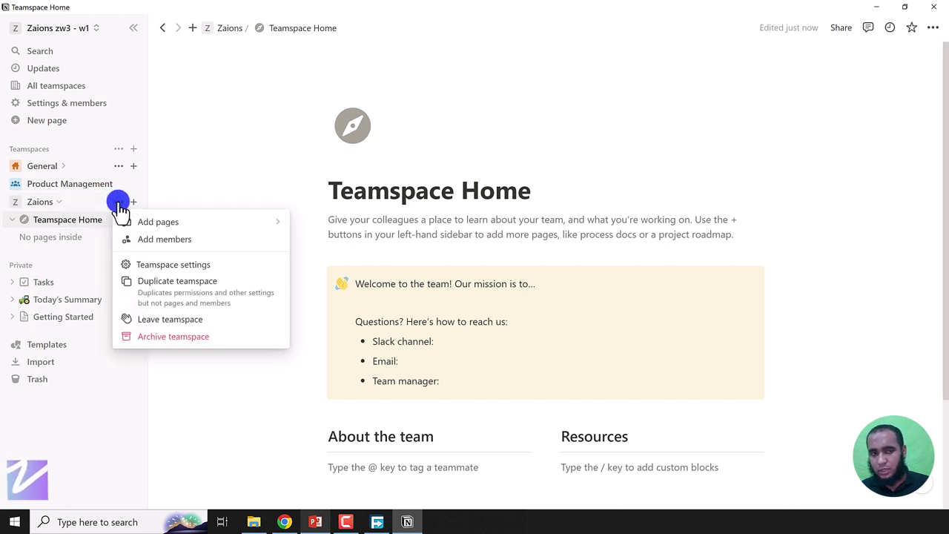
left_click(159, 240)
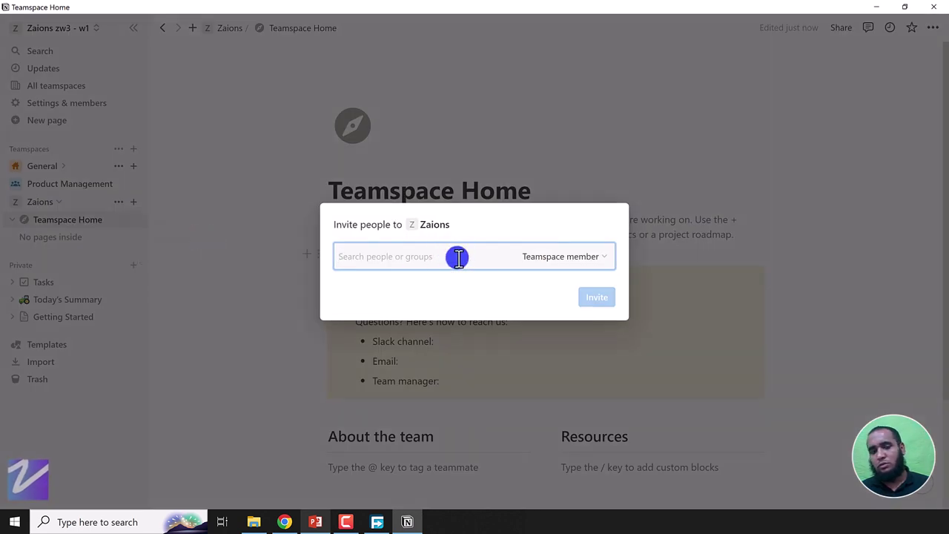
left_click(698, 214)
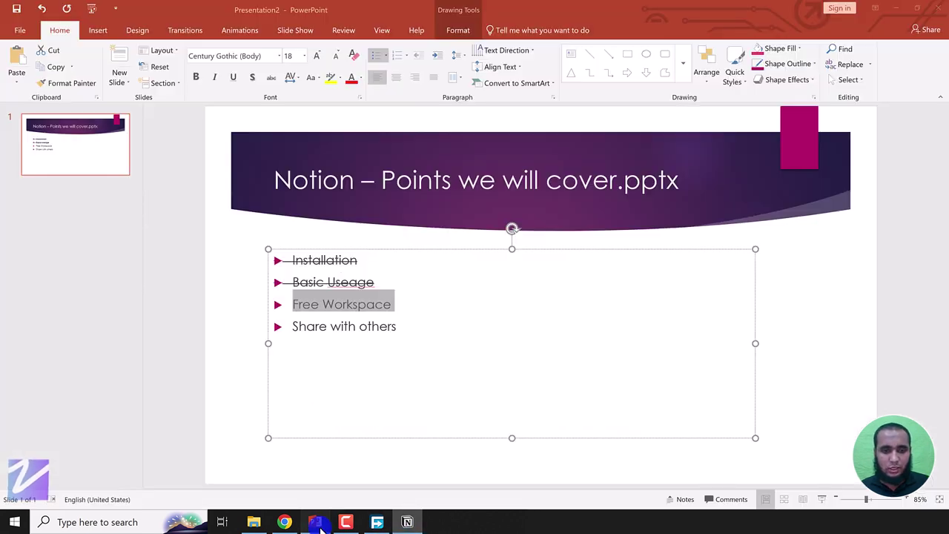
- Switch to PowerPoint and change the third bullet on the slide to read "Free Teamspace/Workspace"
left_click(315, 522)
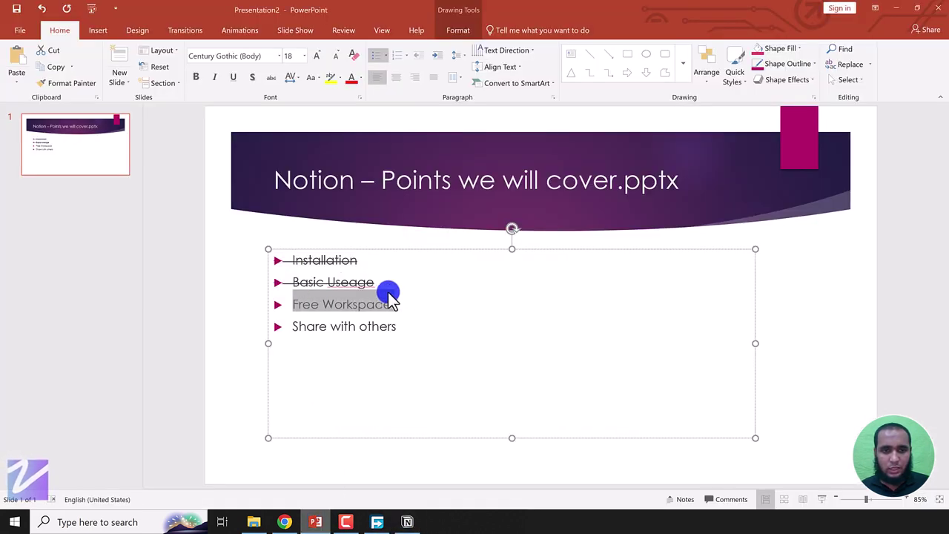
left_click_drag(404, 299, 291, 304)
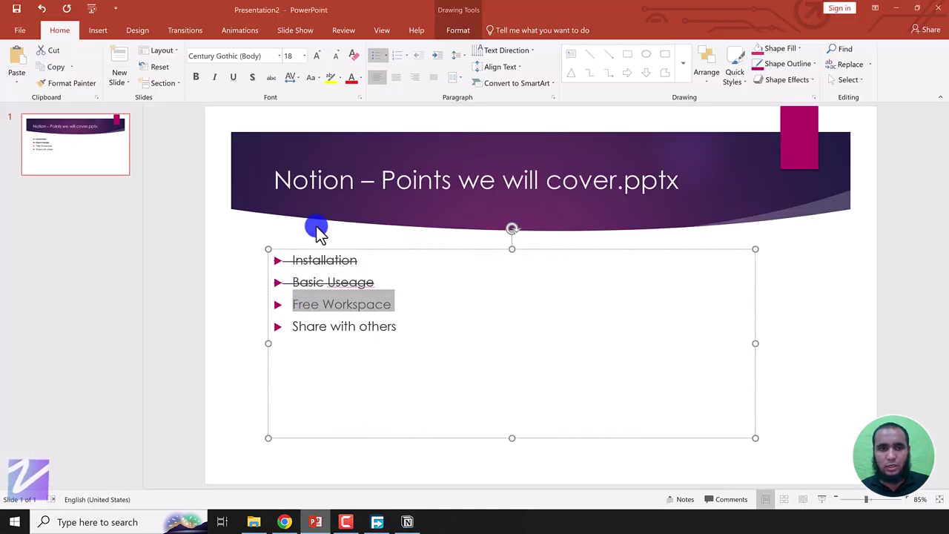
left_click(351, 303)
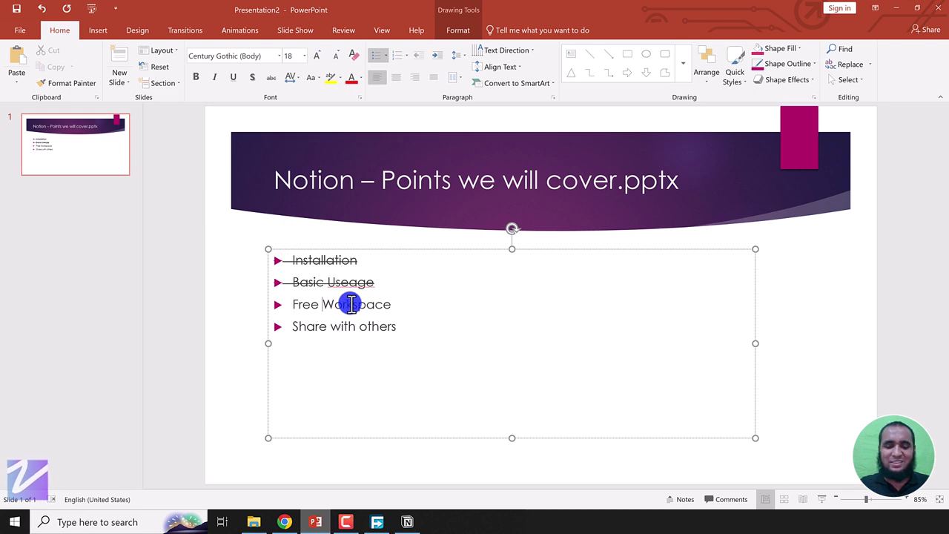
type("Team")
key("BackSpace")
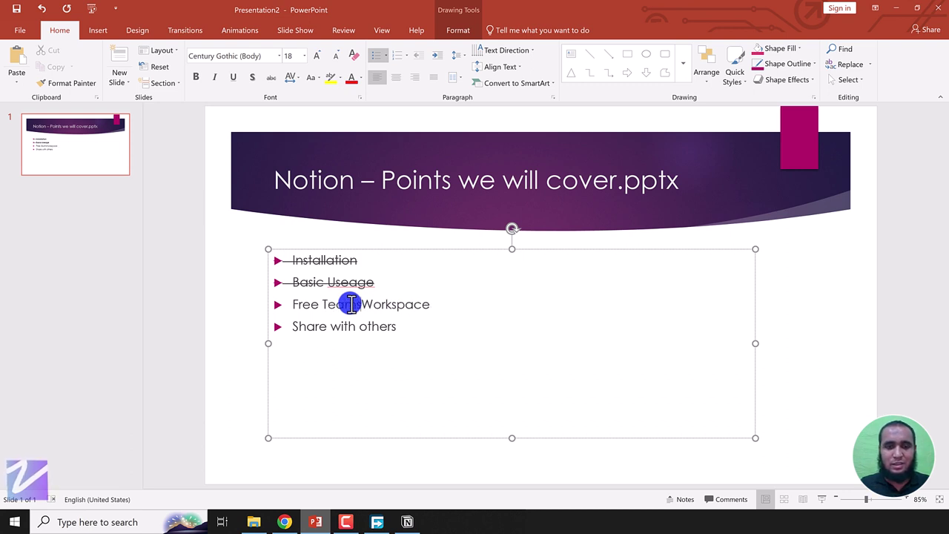
type("space/")
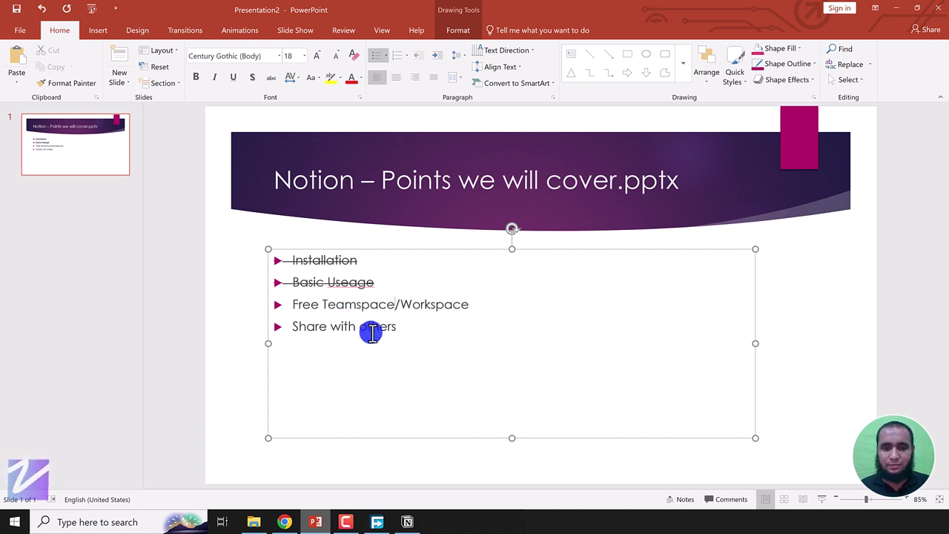
- Strike through the "Free Teamspace/Workspace" bullet to mark it as covered
triple_click(483, 310)
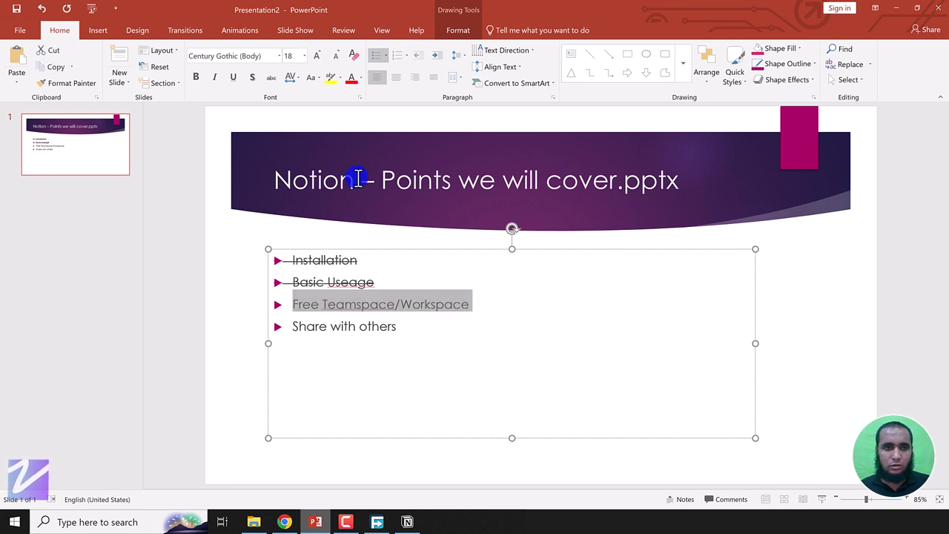
left_click(272, 77)
left_click(630, 376)
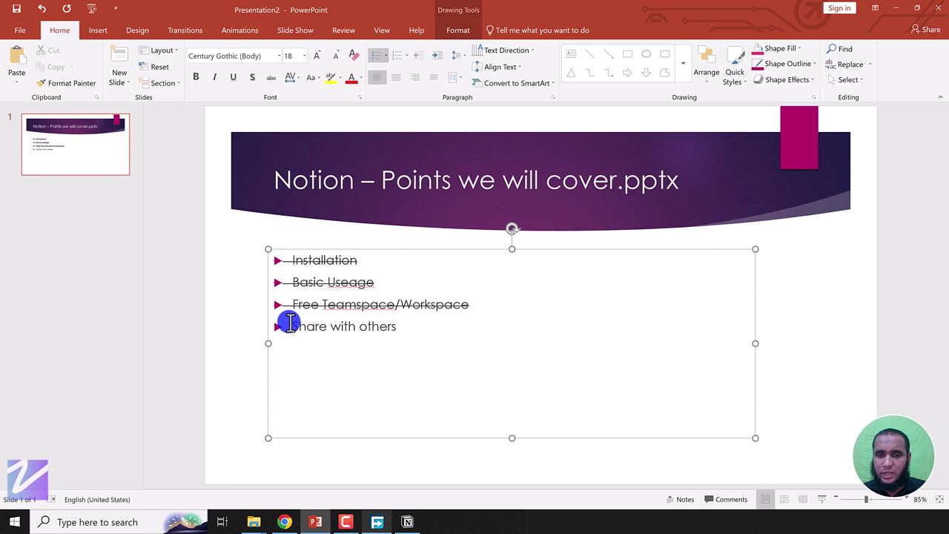
- Switch to Notion and look at the Tasks page's export options, closing them without exporting
left_click(404, 523)
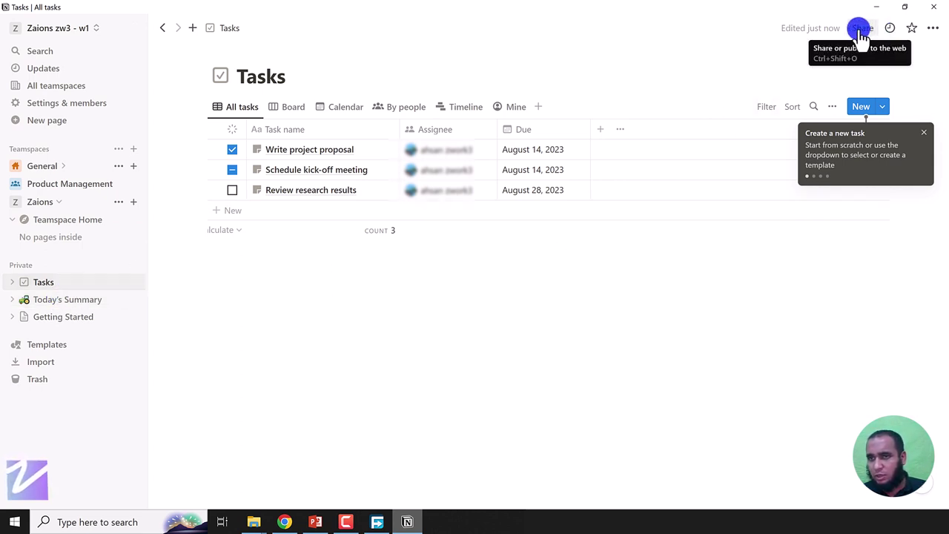
left_click(933, 29)
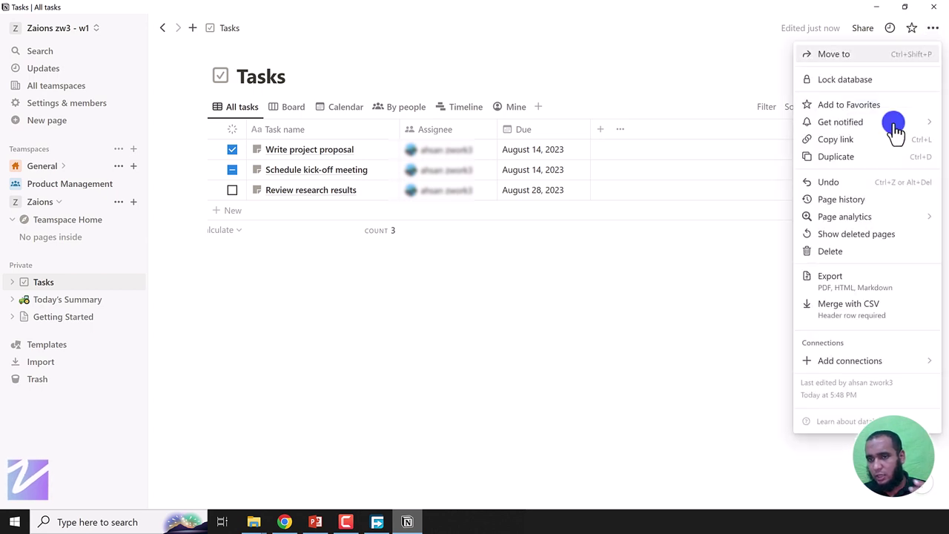
left_click(840, 283)
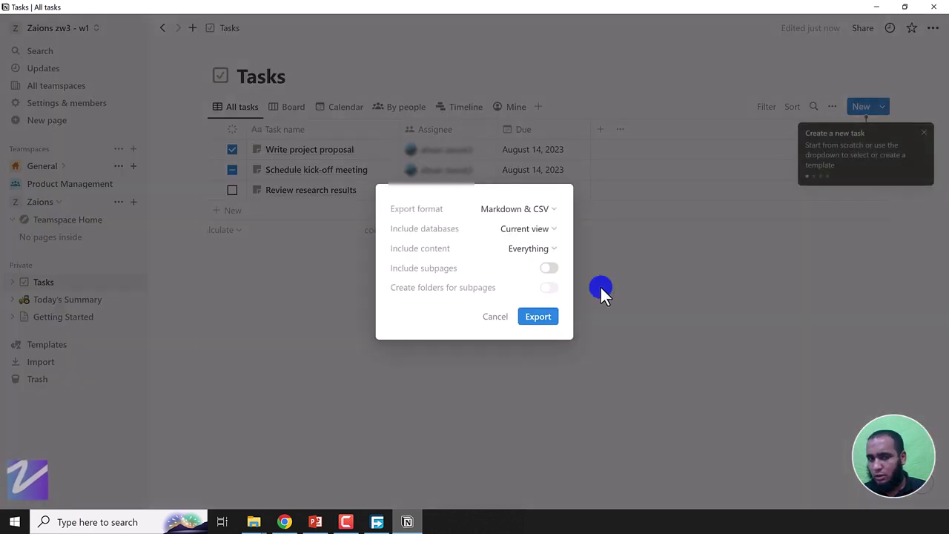
left_click(600, 285)
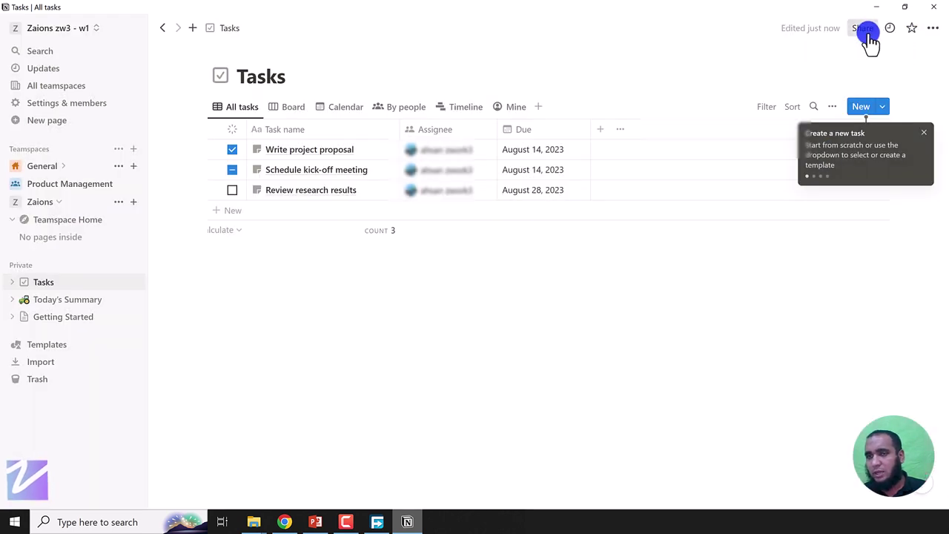
- Examine the general access options for sharing the Tasks page and check which workspace they refer to
left_click(866, 32)
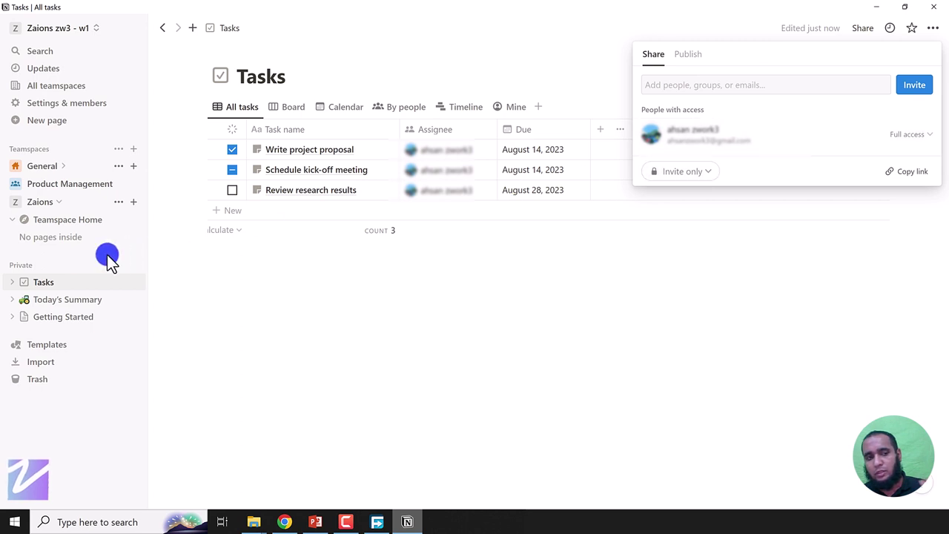
left_click(708, 173)
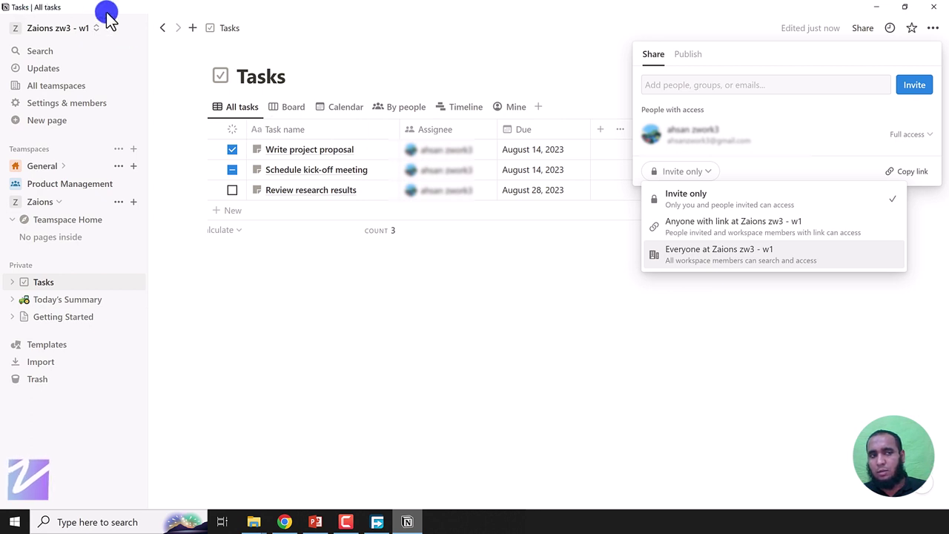
left_click(92, 30)
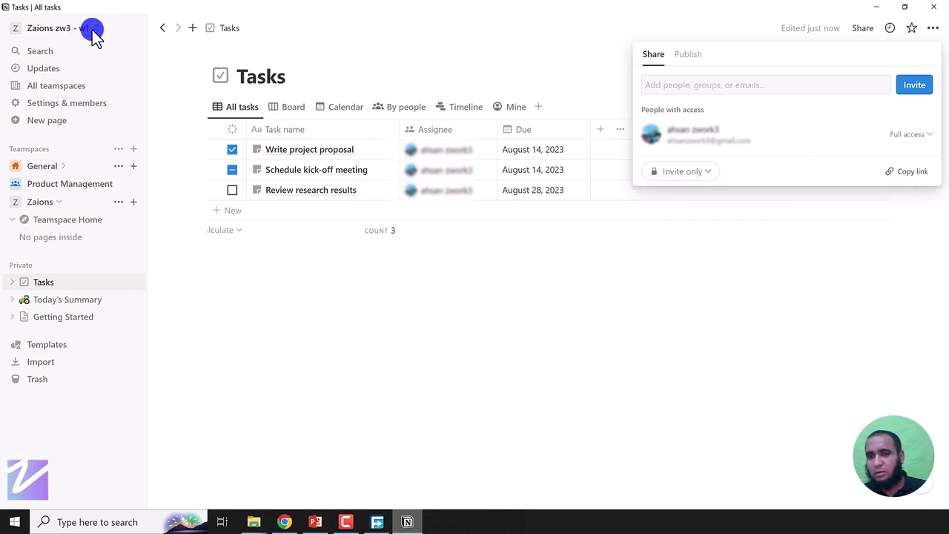
left_click(97, 30)
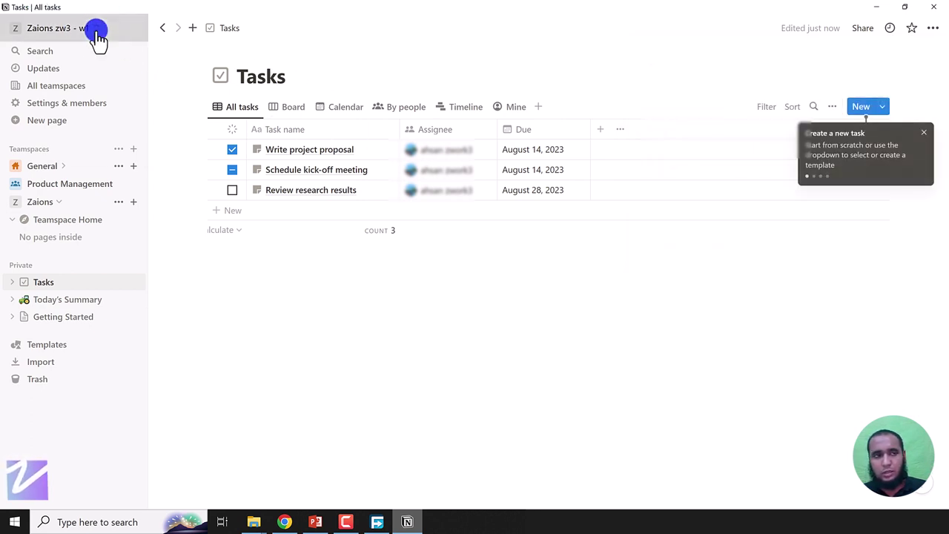
left_click(95, 31)
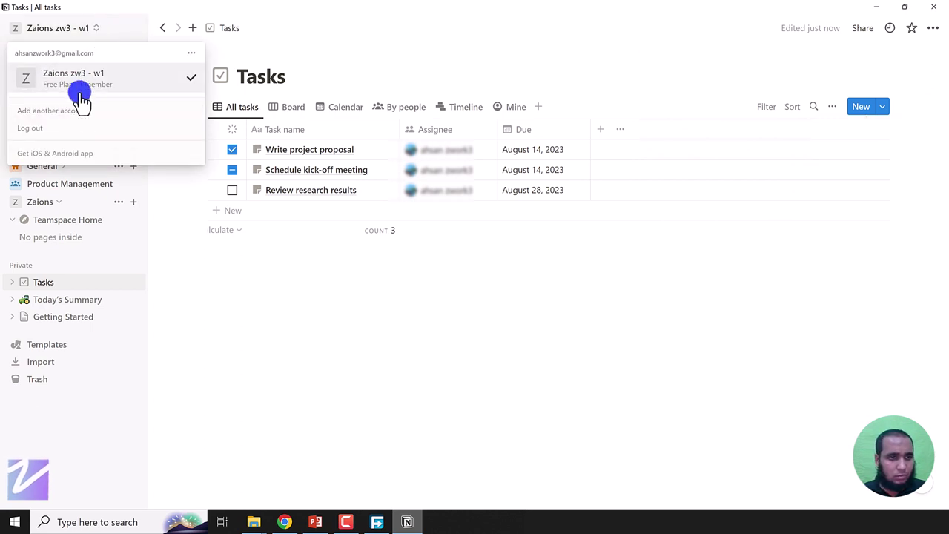
left_click(217, 281)
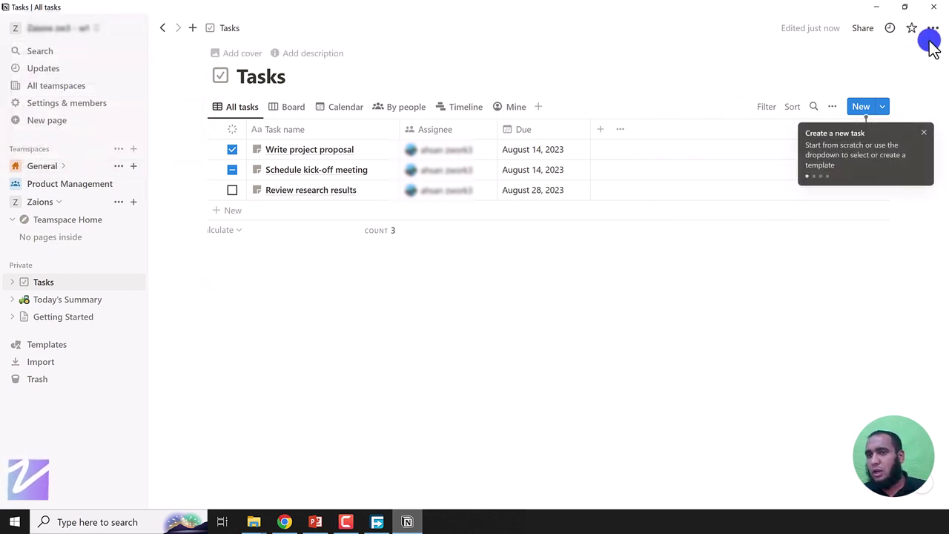
left_click(862, 34)
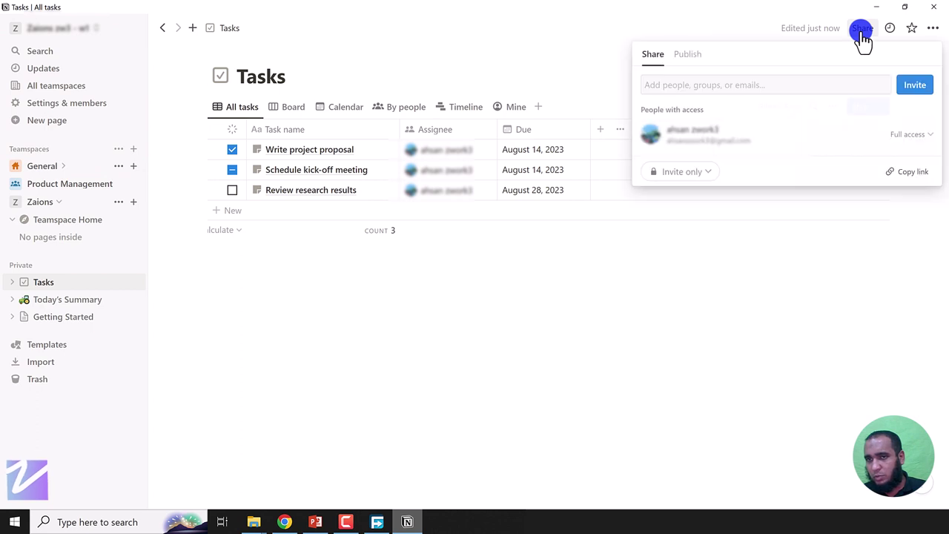
left_click(697, 178)
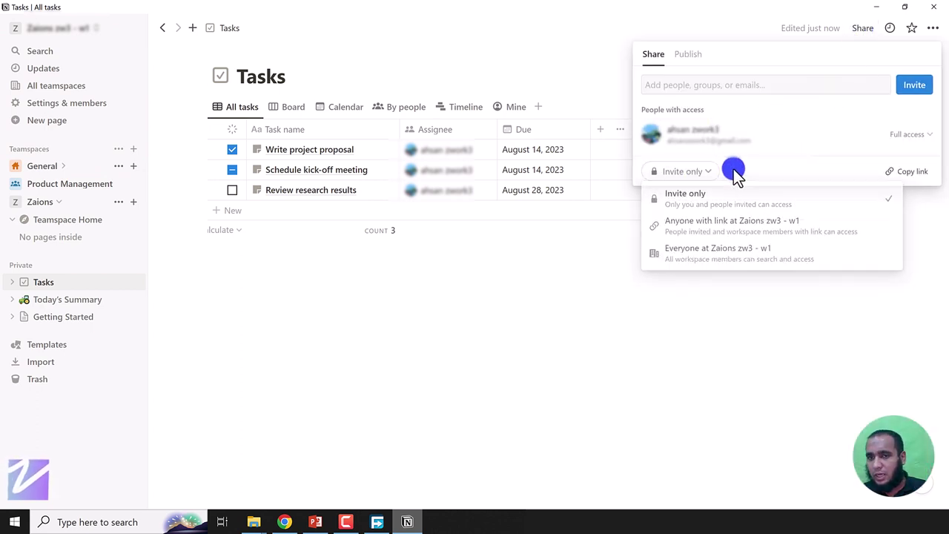
left_click(734, 169)
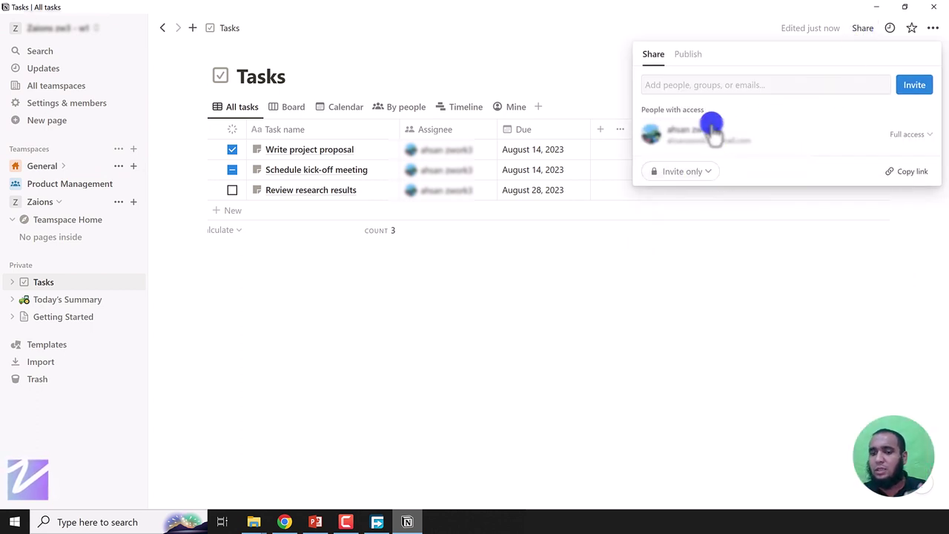
- Publish the Tasks page to the web and copy its web link
left_click(689, 56)
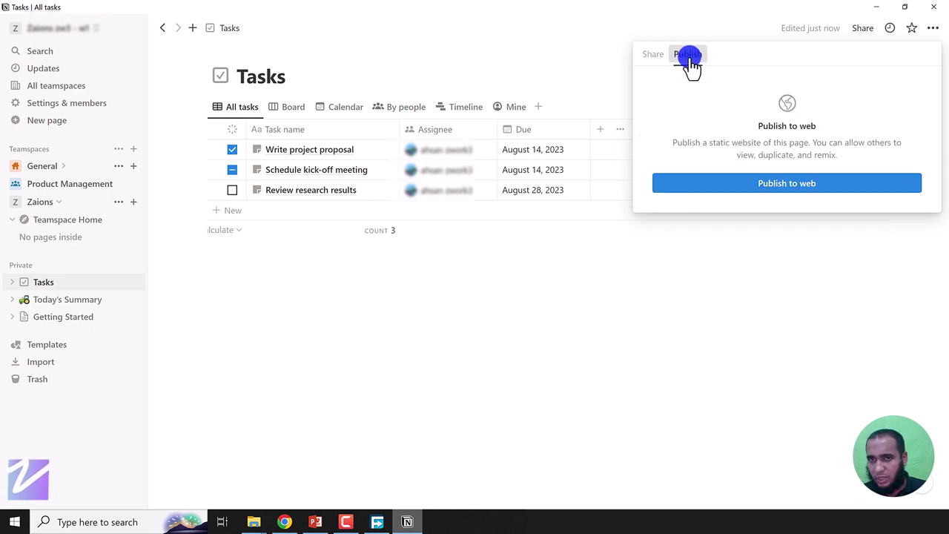
left_click(787, 183)
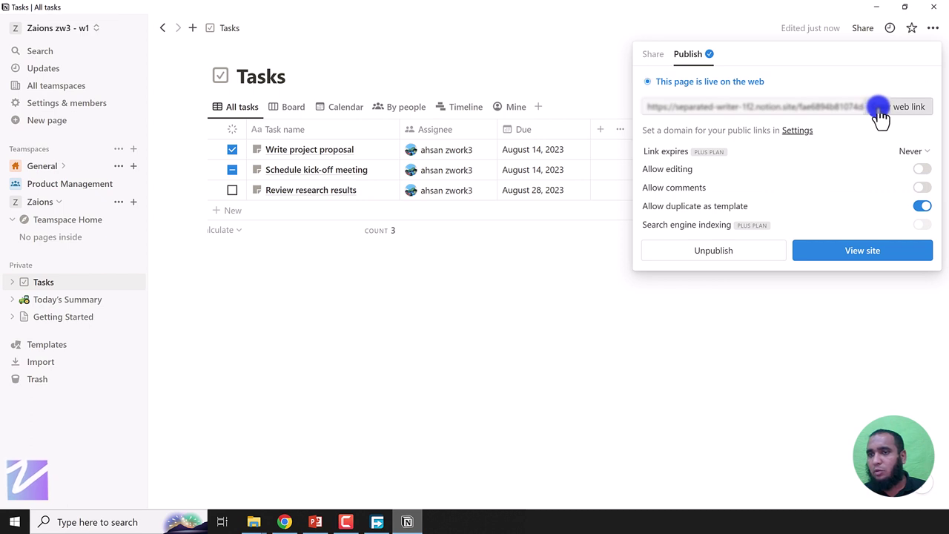
left_click(878, 111)
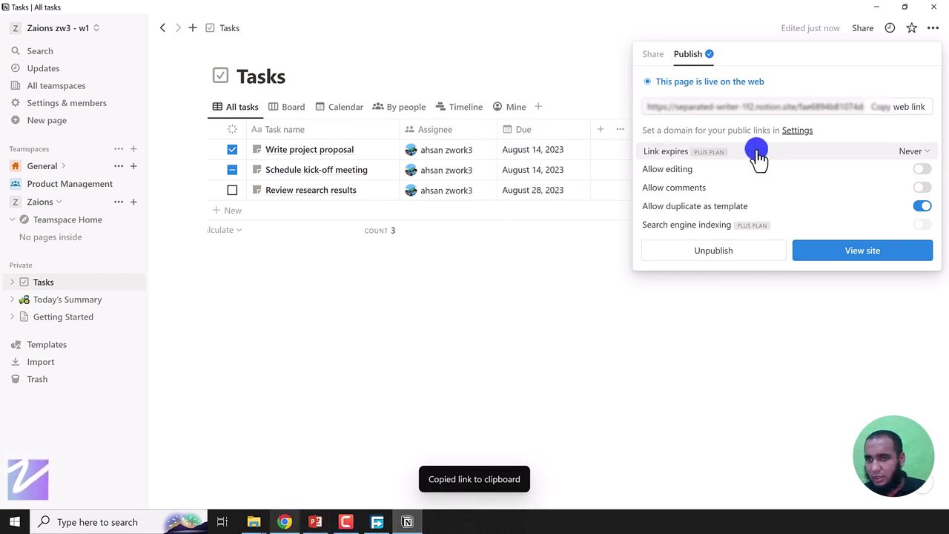
- Try to change the published page's link expiry, dismiss the Plus plan upgrade, and return to the publishing settings
left_click(911, 149)
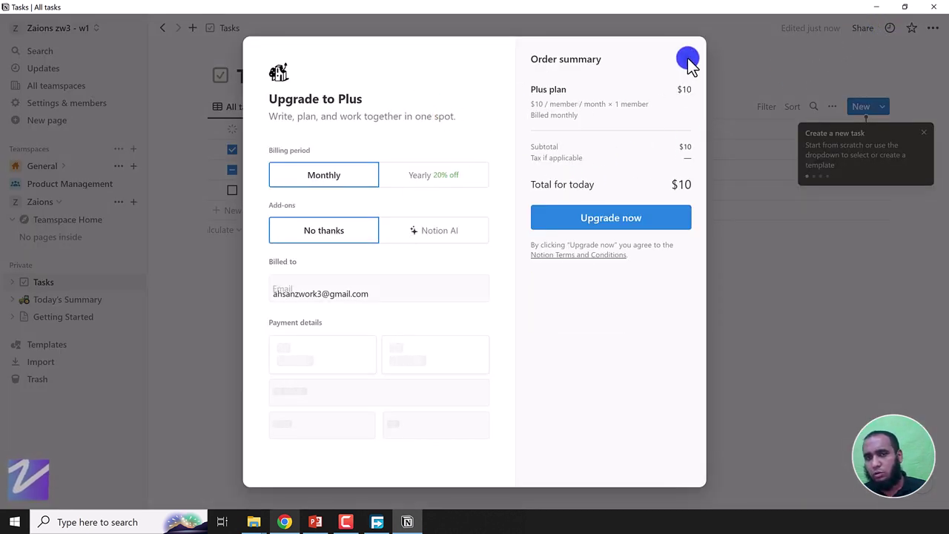
left_click(686, 59)
left_click(867, 29)
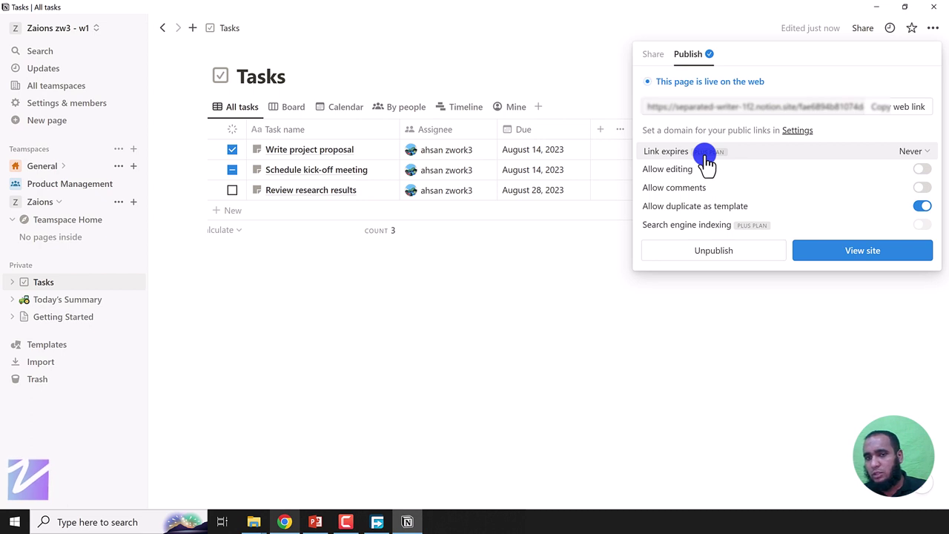
- Allow comments on the published Tasks page and turn off duplicating it as a template
mouse_move(667, 179)
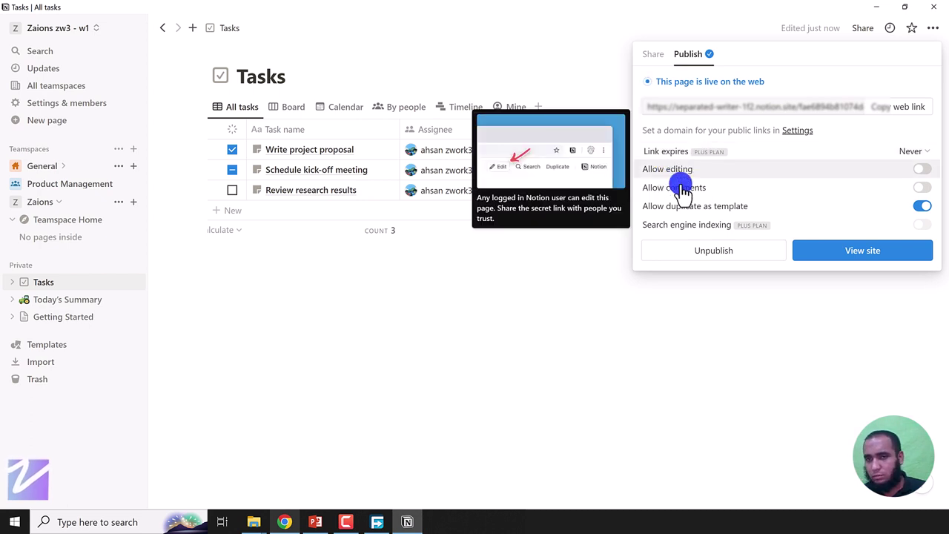
mouse_move(910, 200)
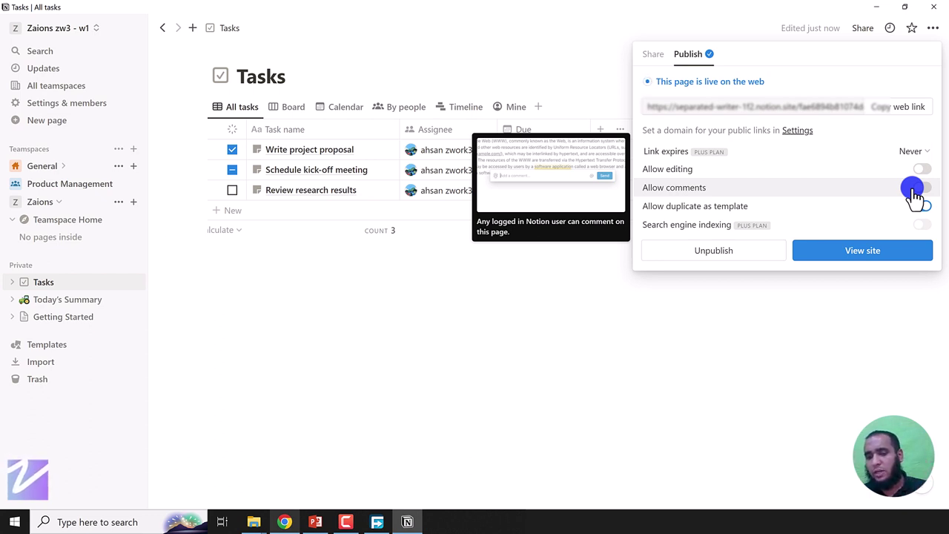
left_click(916, 193)
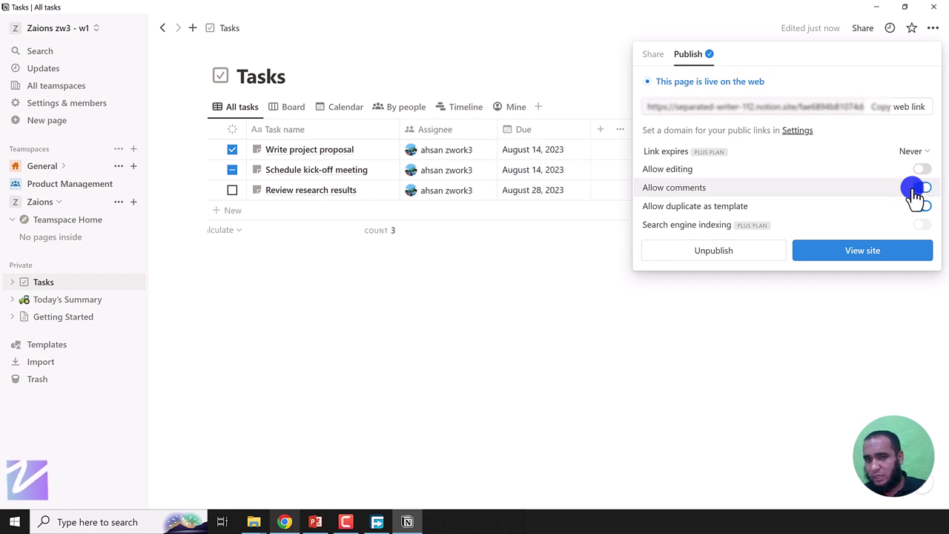
mouse_move(783, 208)
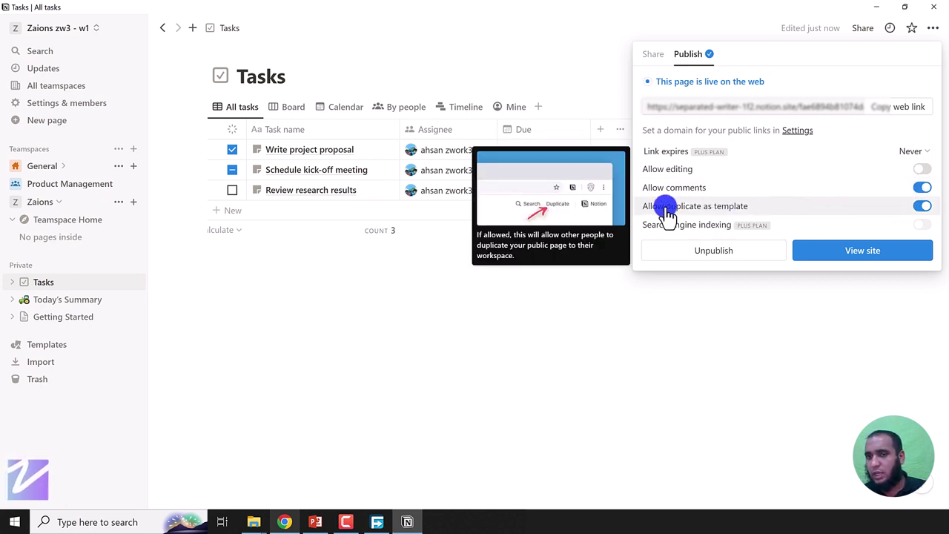
left_click(922, 206)
left_click(914, 203)
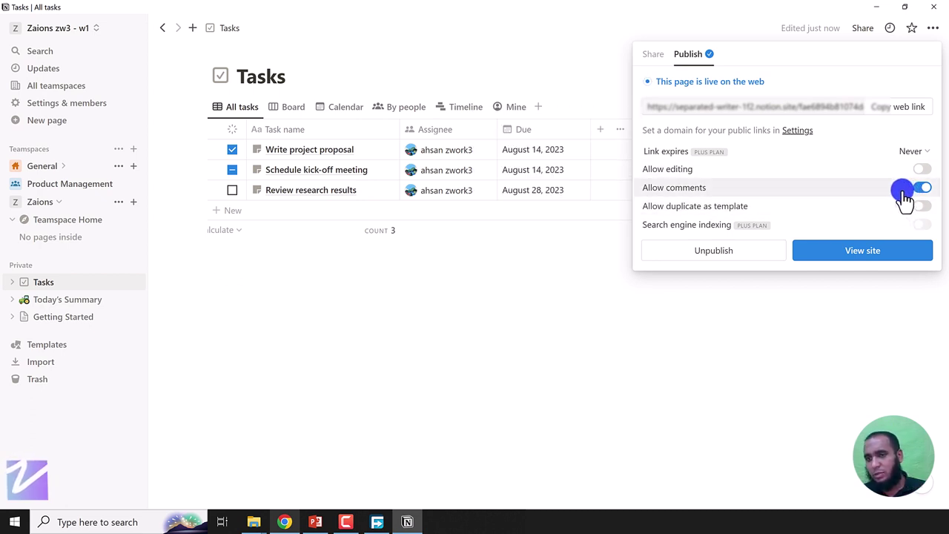
mouse_move(904, 198)
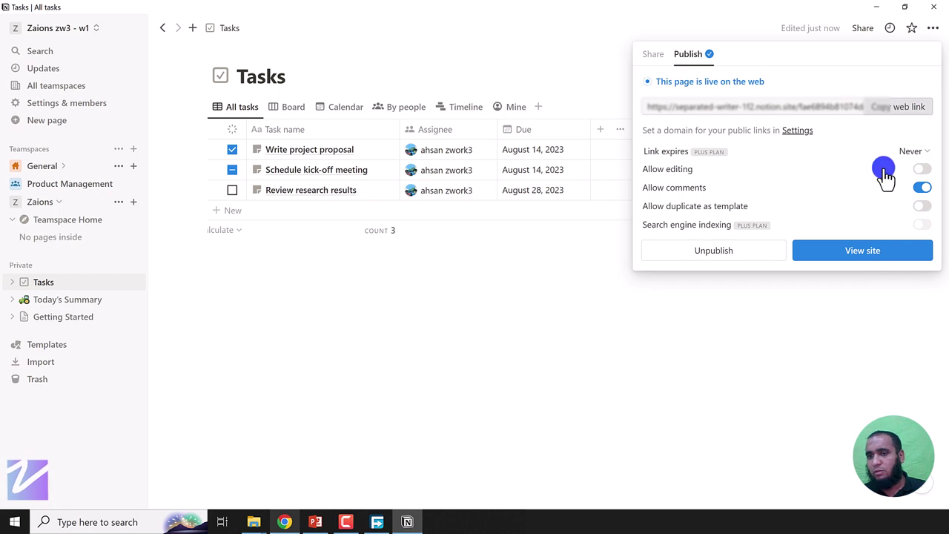
- View the published Tasks site in Chrome, select its full web address, and close that browser tab
left_click(859, 254)
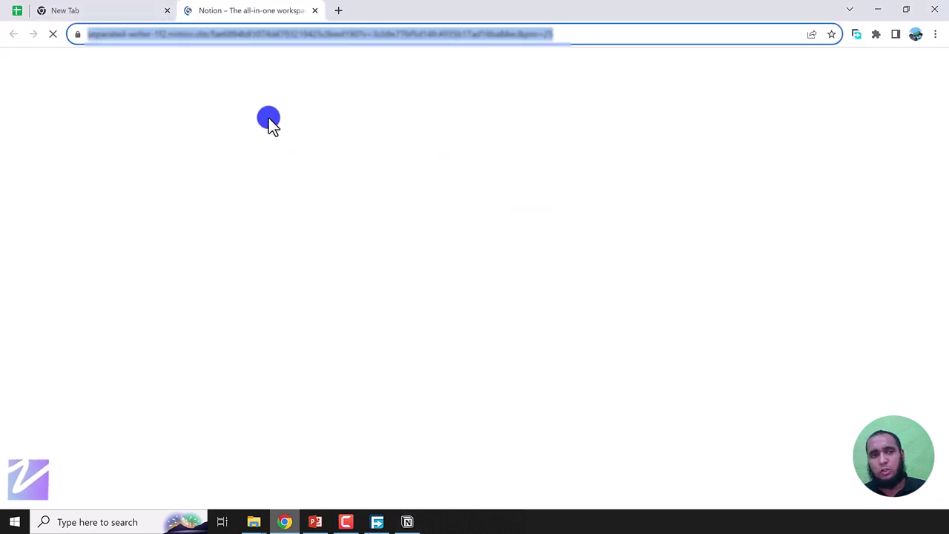
left_click(154, 45)
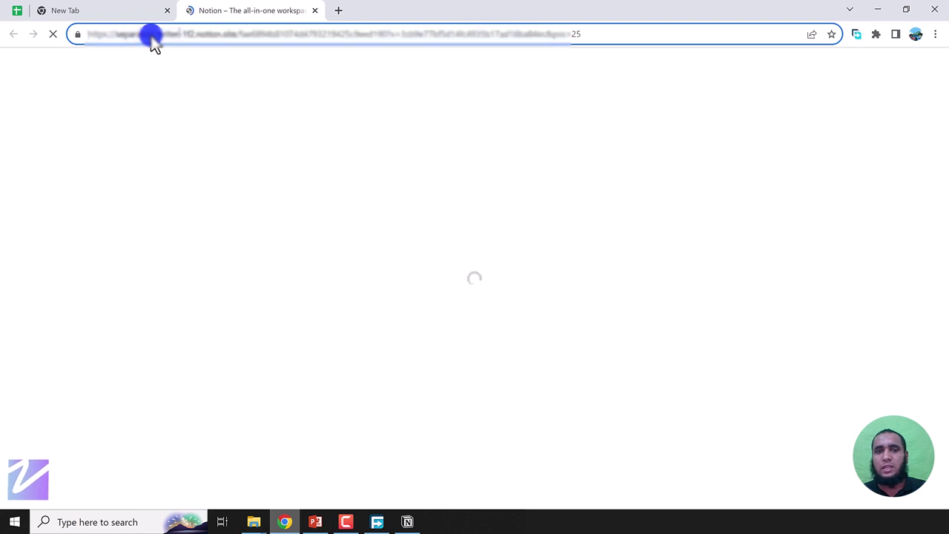
triple_click(153, 46)
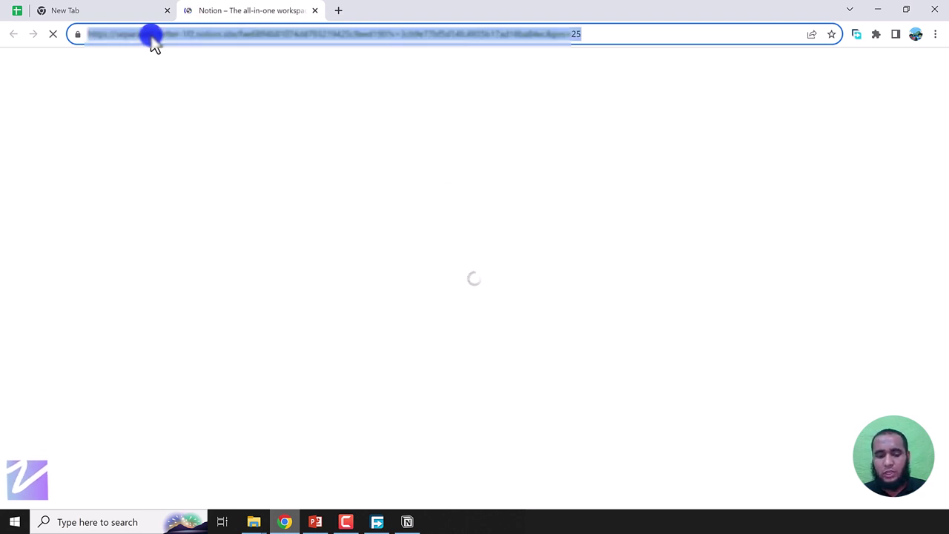
key("ctrl+w")
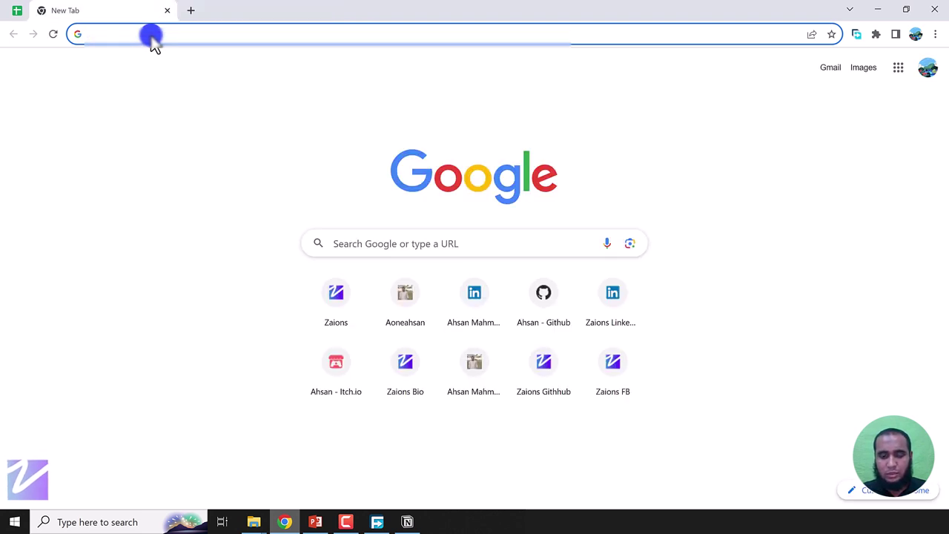
- Open the copied Tasks link in a Chrome incognito window and try to comment on the published page
key("ctrl+shift+n")
key("ctrl+v")
key("Return")
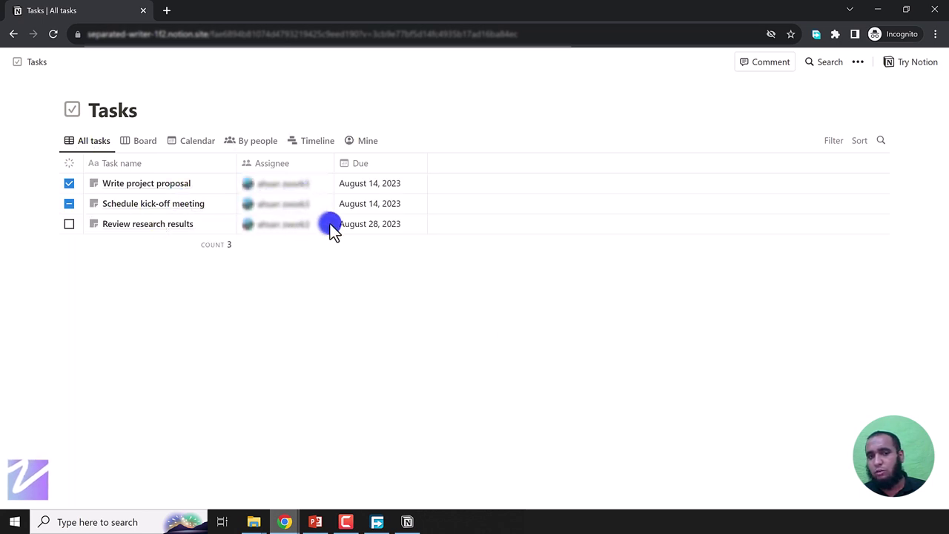
left_click(764, 67)
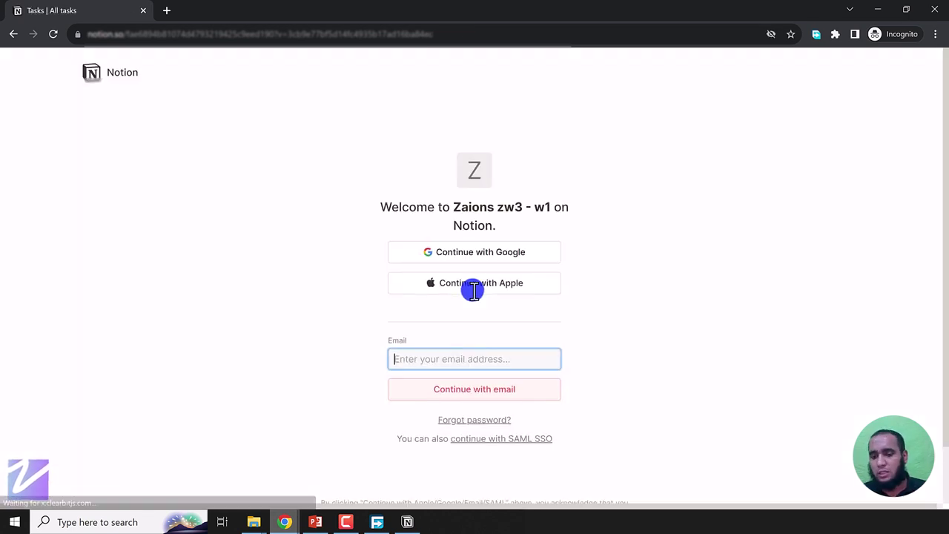
key("alt+Tab")
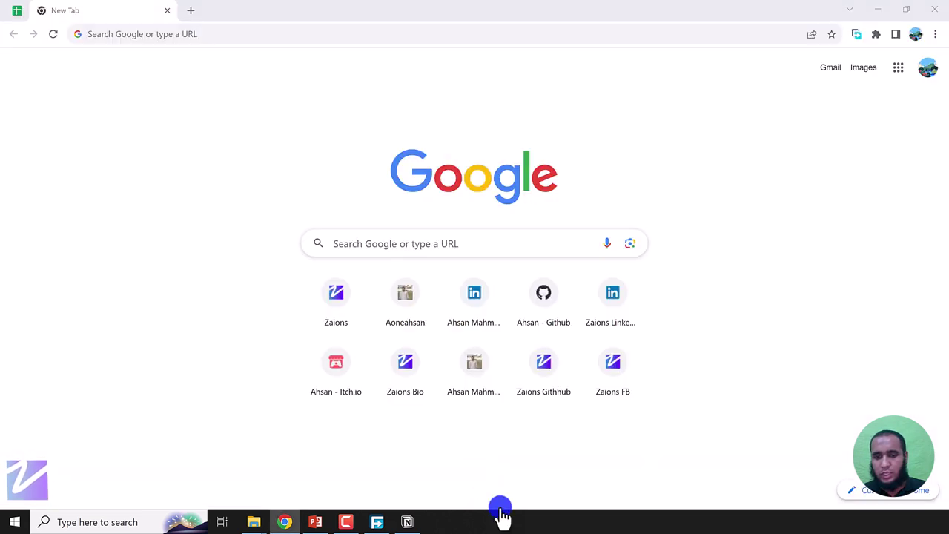
- Switch back to Notion, reopen the Tasks page's publishing settings, and review the option for letting others edit
left_click(407, 522)
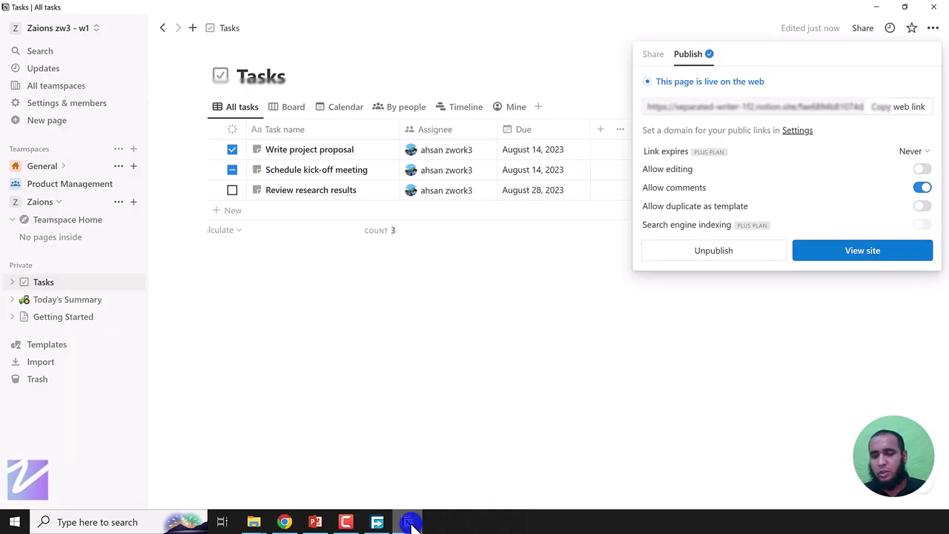
left_click(315, 522)
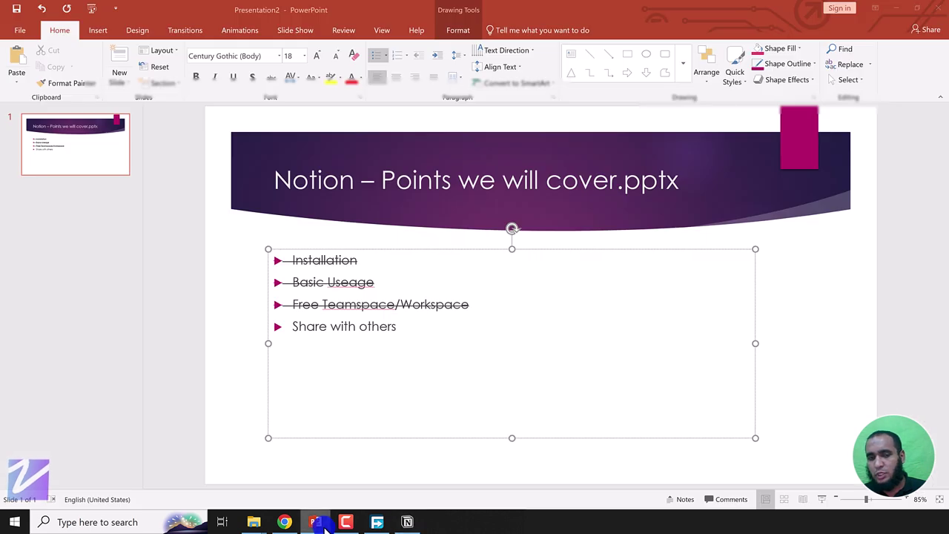
left_click(407, 522)
left_click(862, 30)
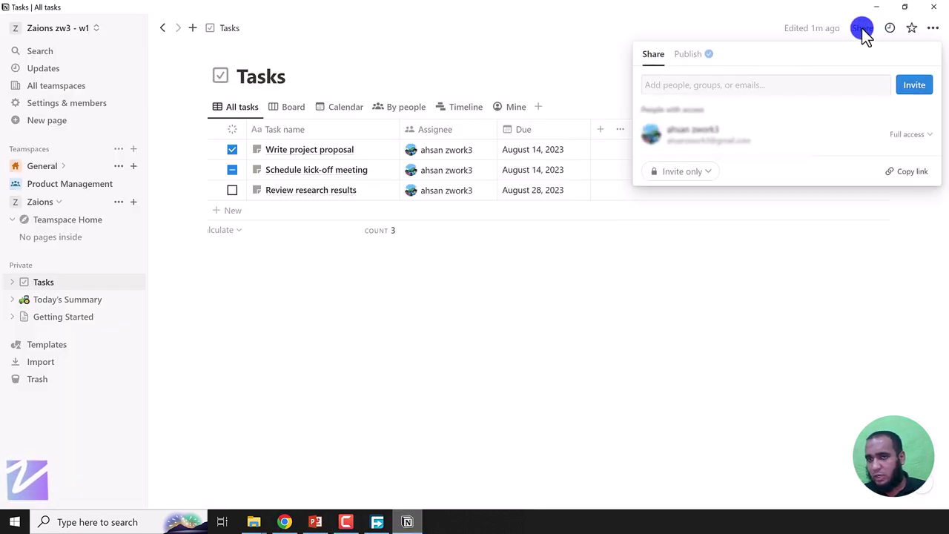
left_click(862, 31)
left_click(863, 30)
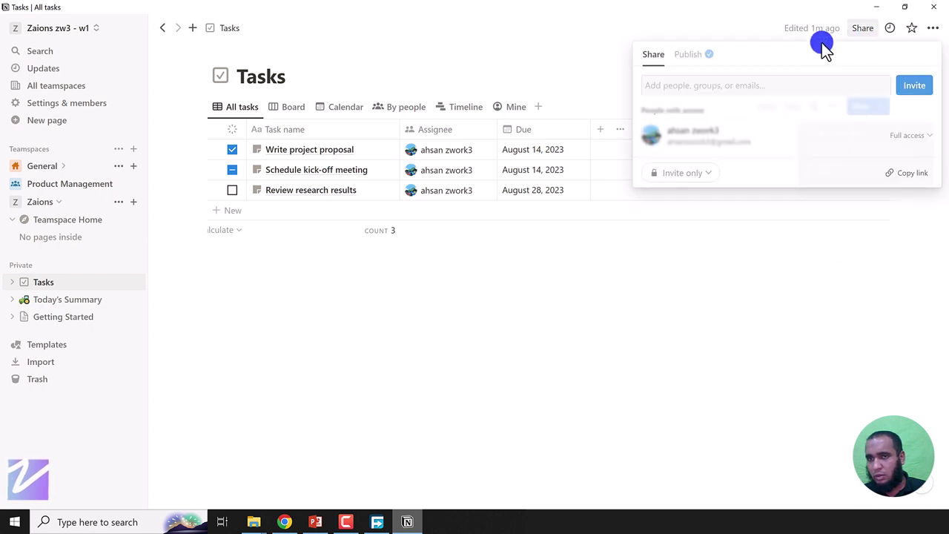
left_click(688, 57)
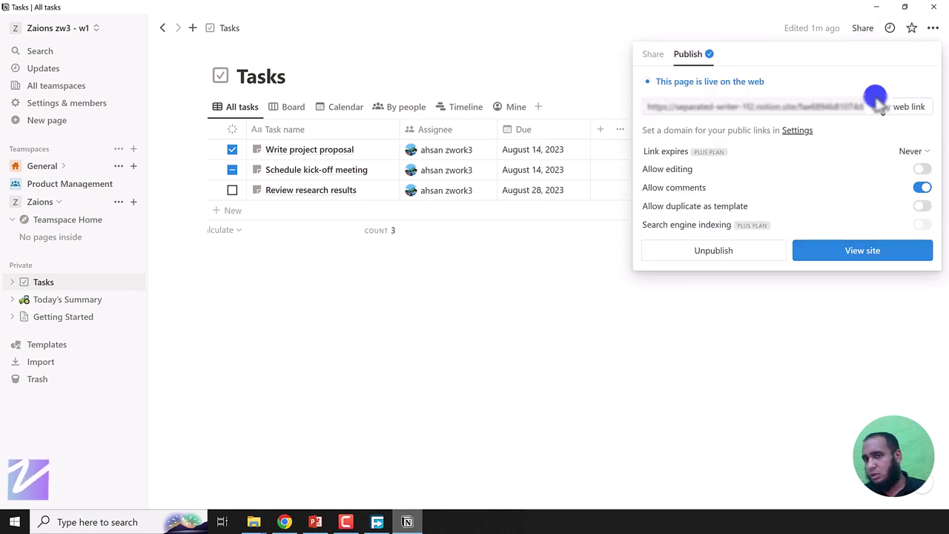
mouse_move(768, 182)
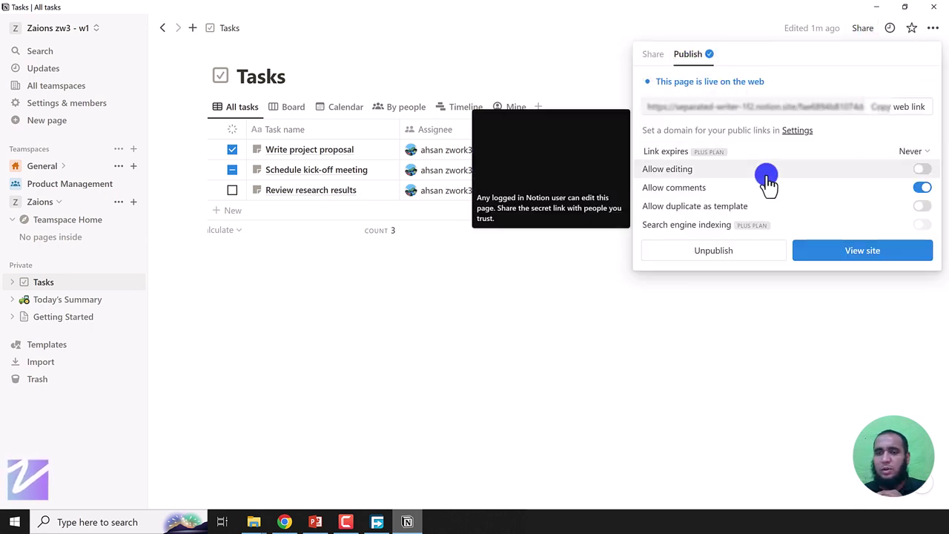
- Unpublish the Tasks page, publish it to the web again, and unpublish it once more
left_click(712, 252)
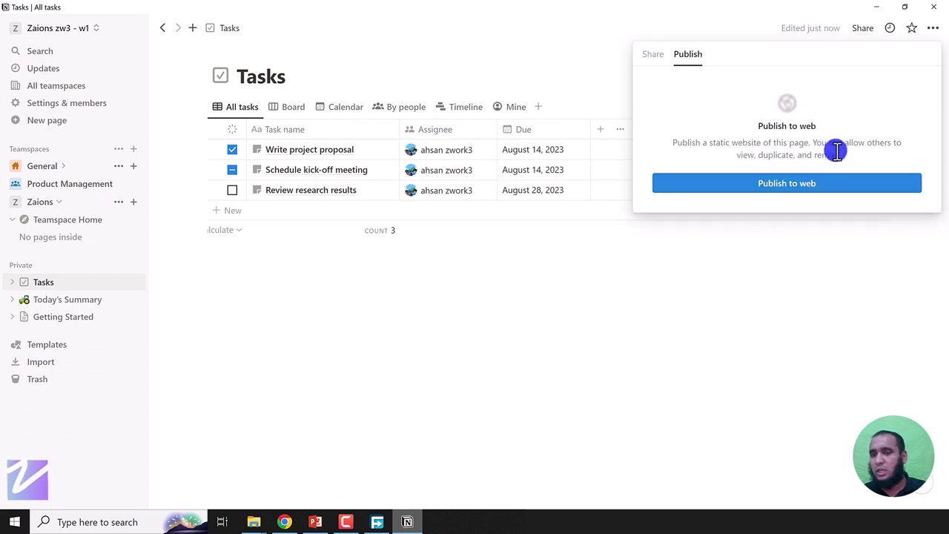
left_click(797, 184)
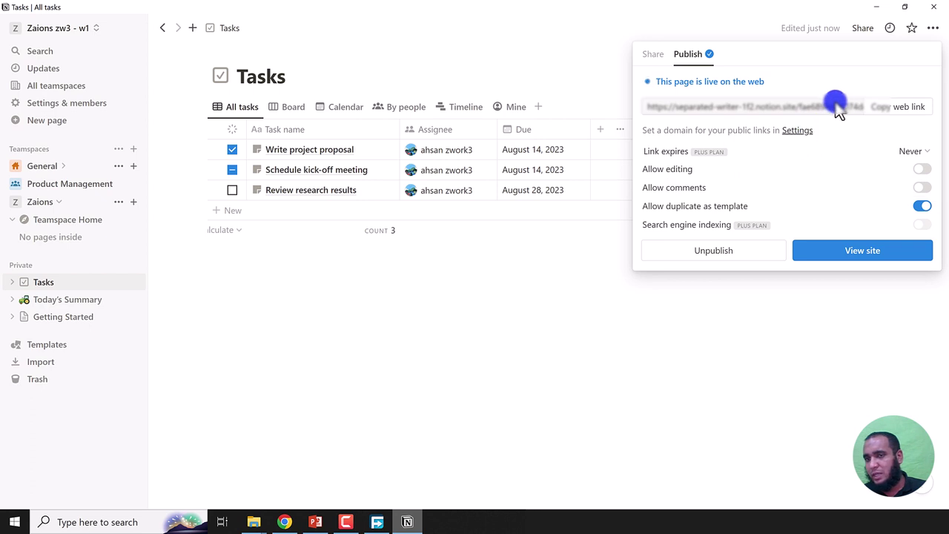
left_click(712, 250)
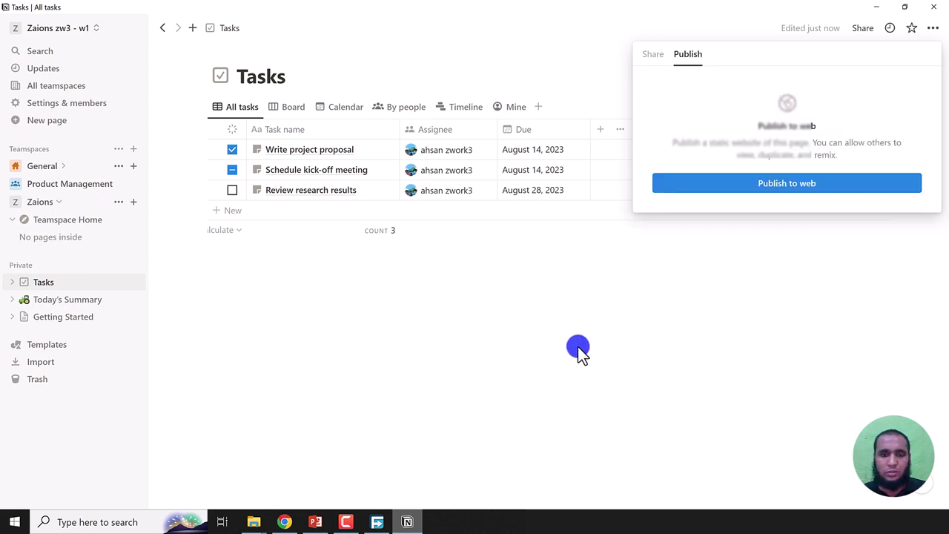
left_click(577, 346)
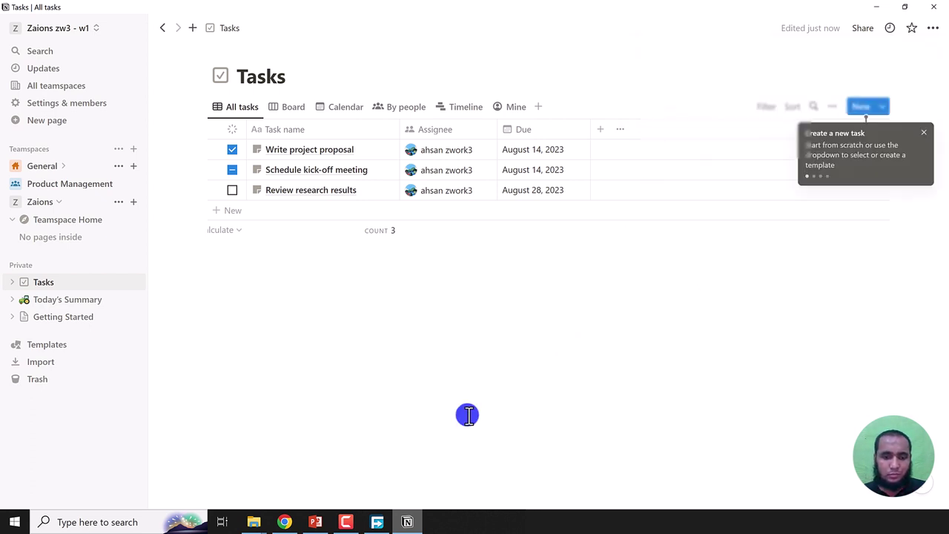
- Strike through "Share with others" on the PowerPoint slide, and close Notion
left_click(315, 521)
left_click_drag(401, 326, 290, 328)
left_click(270, 77)
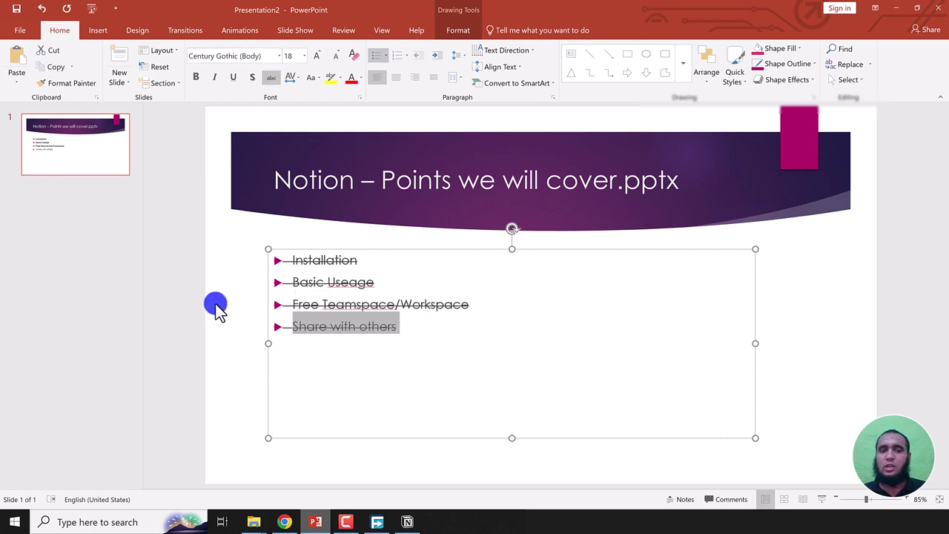
left_click(198, 317)
left_click(896, 8)
left_click(935, 7)
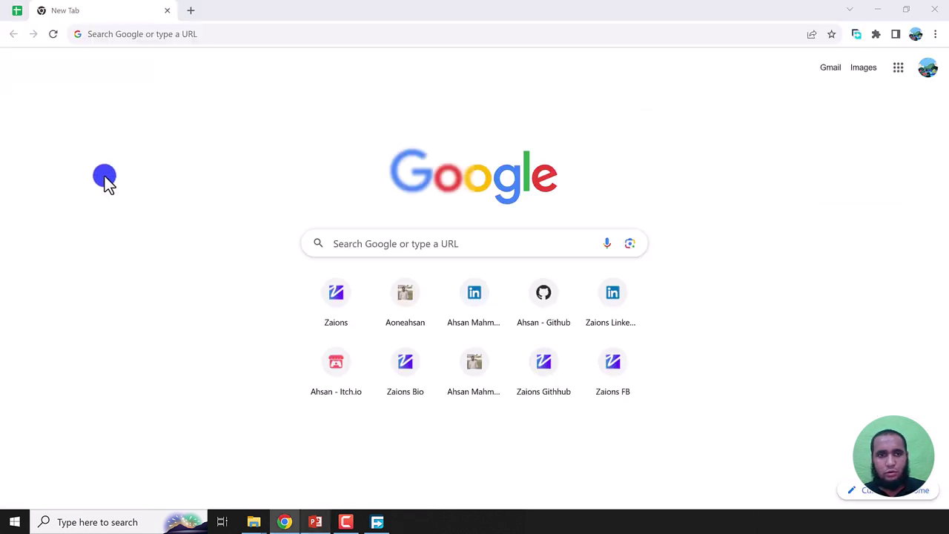
- Set Notion's Done status to Yes in the software list spreadsheet in Chrome, and minimize the browser
left_click(32, 39)
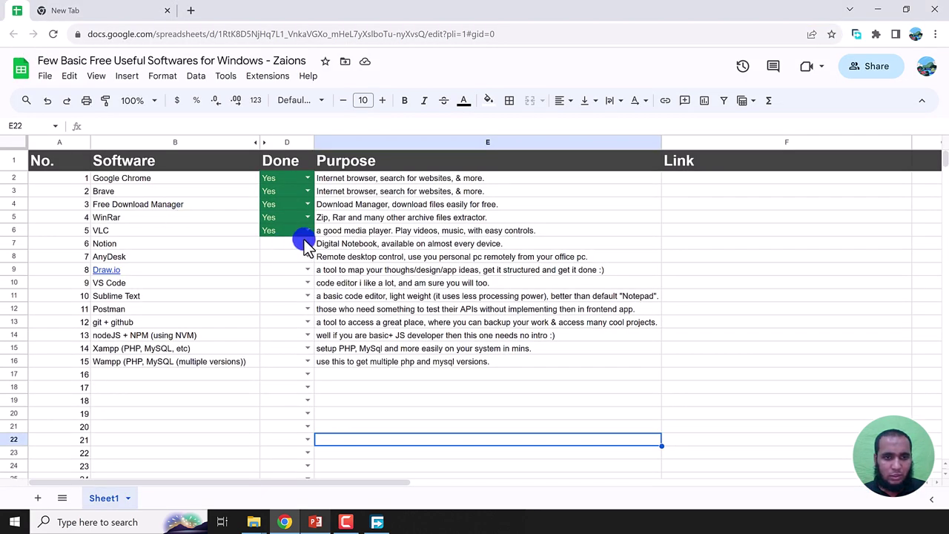
left_click(307, 245)
left_click(290, 265)
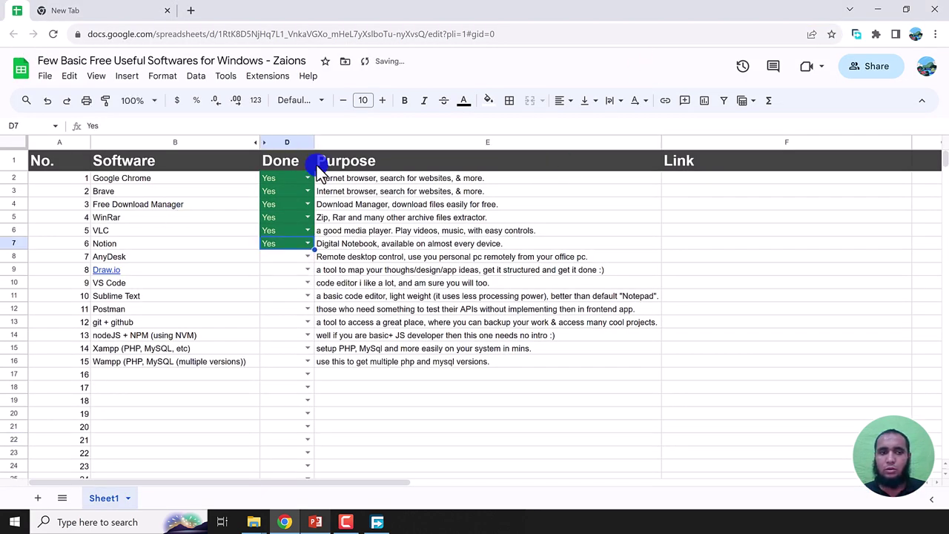
left_click(97, 9)
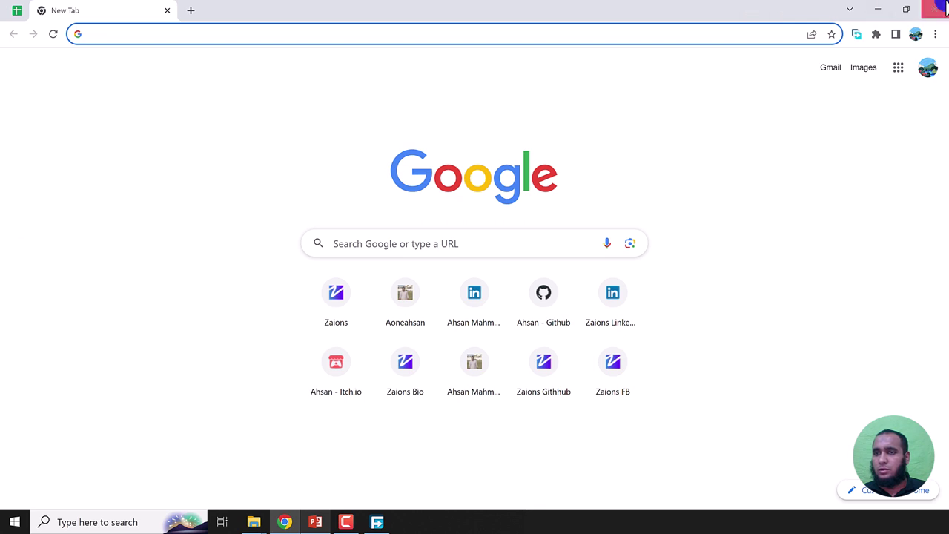
left_click(884, 6)
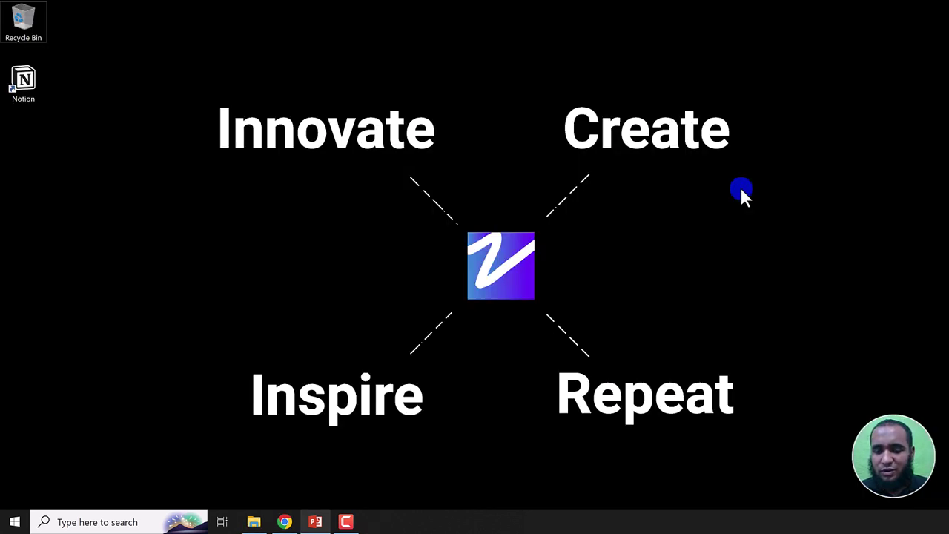